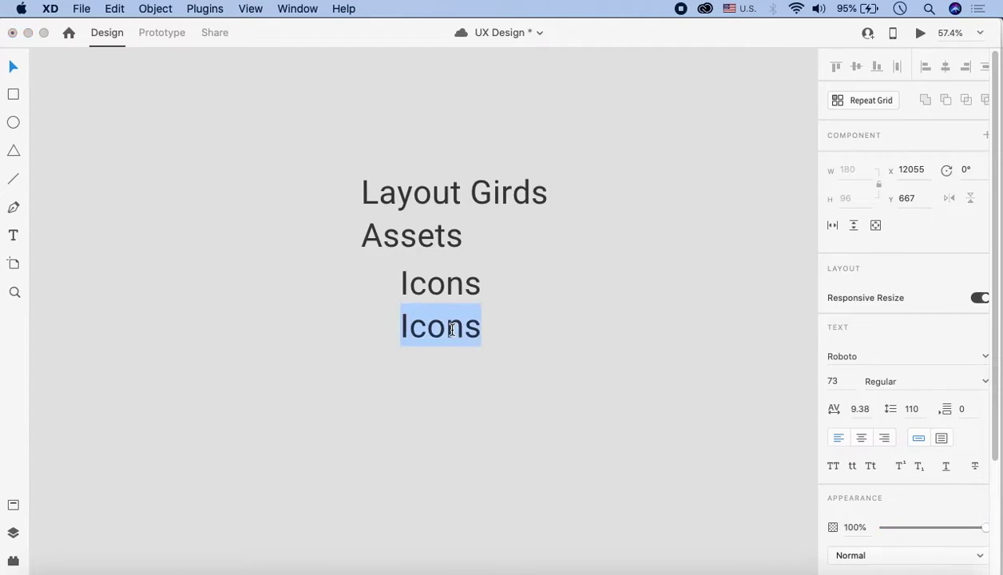
Step: Replace the lower duplicate "Icons" text with "Material Design UI Kit"
type("Matrial De")
key("BackSpace")
key("BackSpace")
key("BackSpace")
key("BackSpace")
key("BackSpace")
key("BackSpace")
key("BackSpace")
key("BackSpace")
key("BackSpace")
type("aterial")
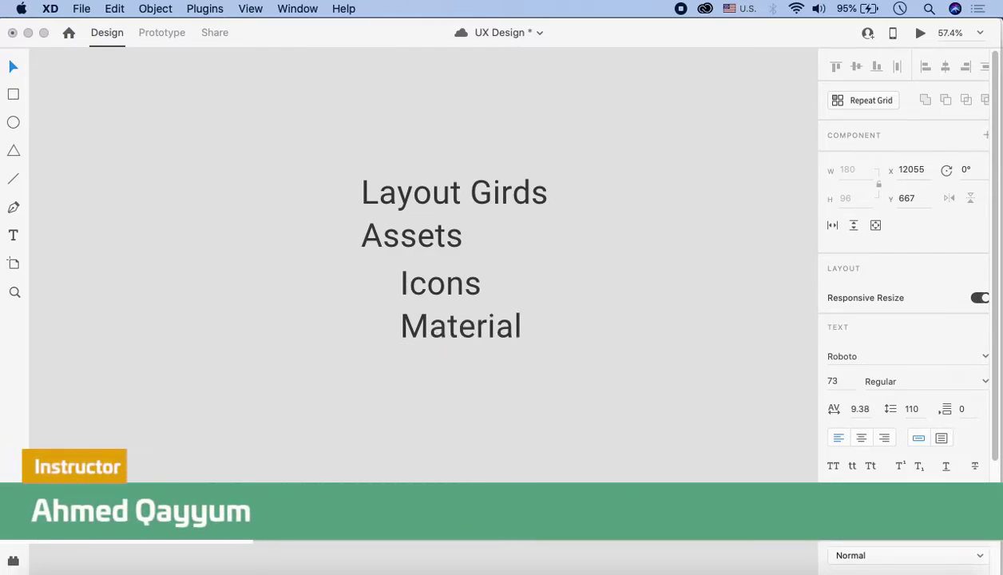
type(" Design UI KIT")
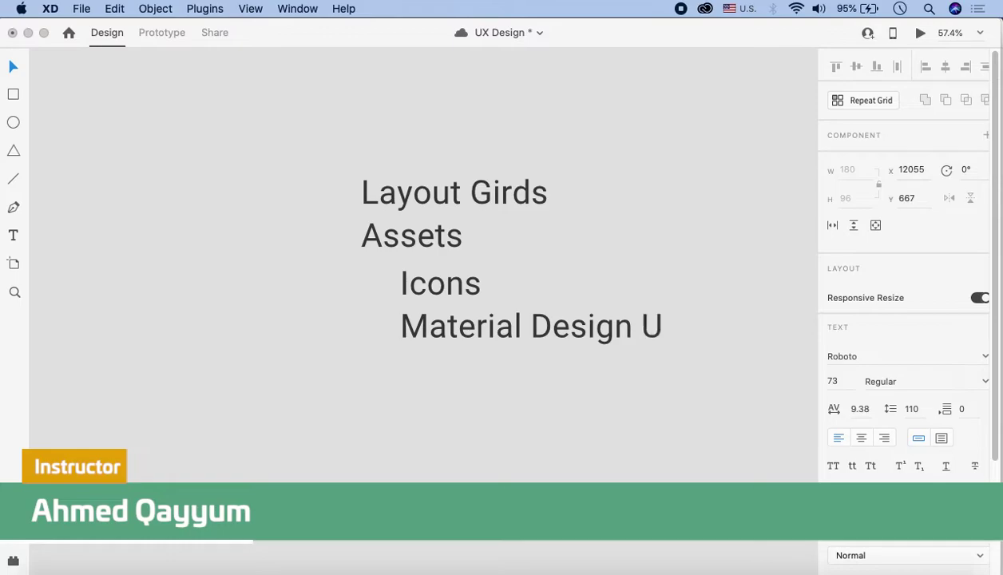
key("BackSpace")
key("BackSpace")
type("it")
key("Escape")
key("Escape")
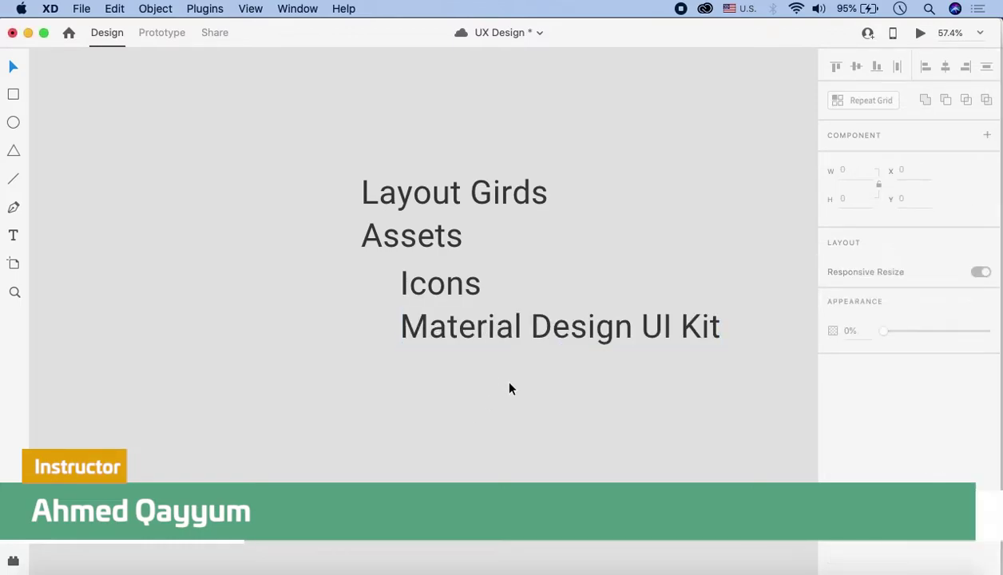
Step: Duplicate the "Assets" text well below the list, aligned with the headings, and change the copy to "Colors"
scroll(517, 394, "down", 3)
scroll(517, 394, "down", 1)
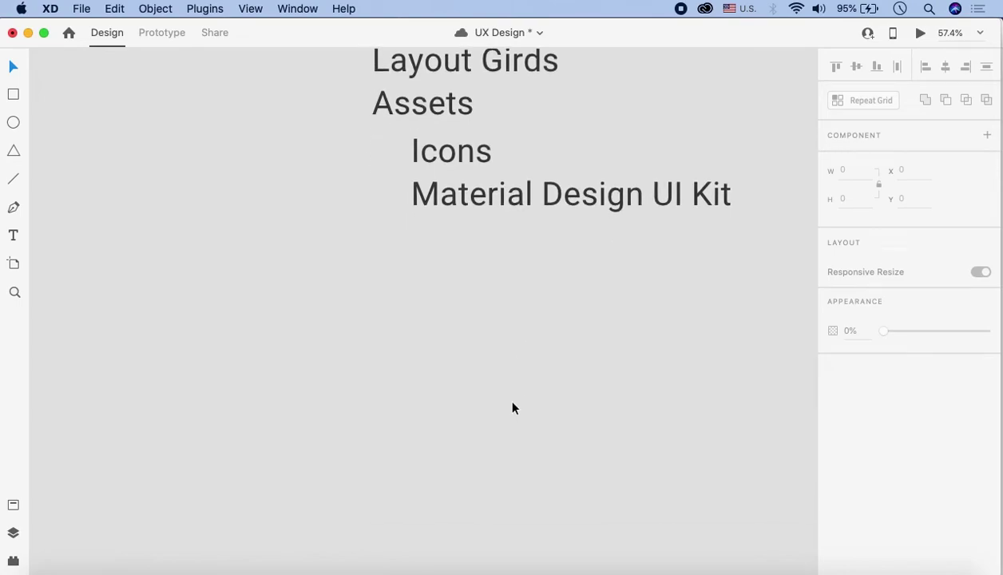
left_click(392, 106)
left_click_drag(392, 106, 424, 378)
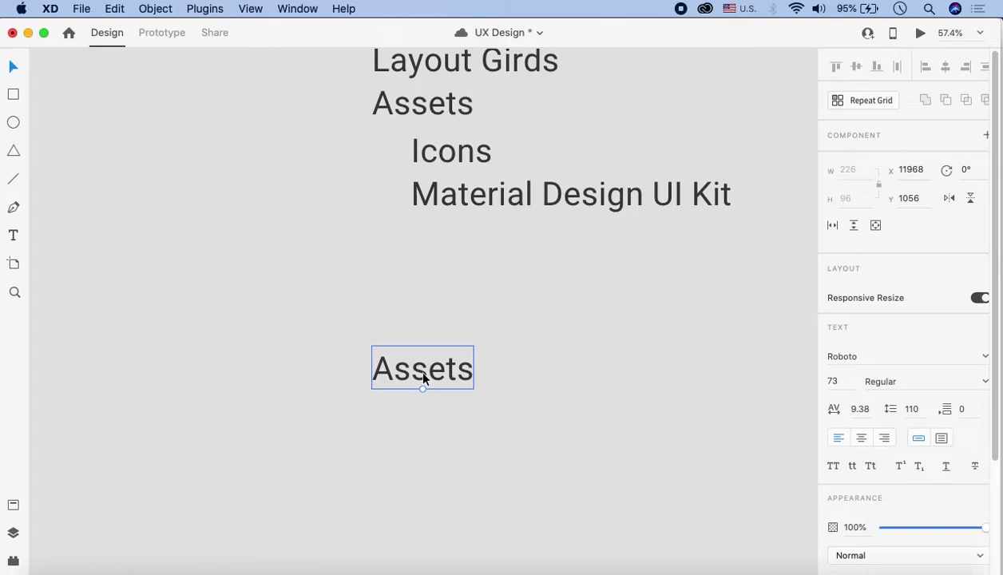
double_click(424, 379)
type("Colors")
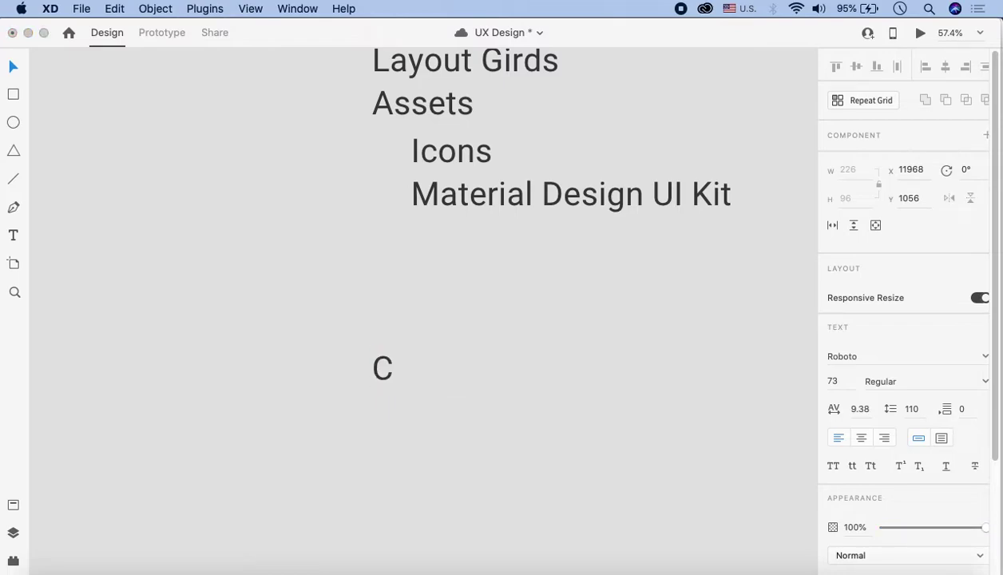
left_click(397, 323)
Step: Duplicate the "Colors" text directly beneath itself and change the copy to "Images"
left_click(408, 382)
left_click_drag(407, 382, 416, 416)
double_click(416, 416)
type("IMages")
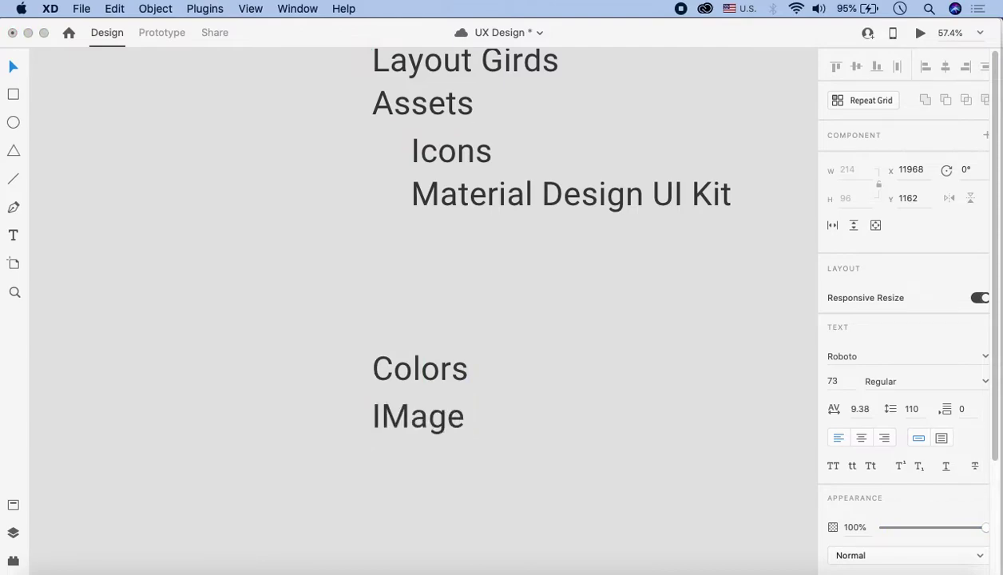
left_click(403, 449)
Step: Duplicate the "Images" text directly beneath itself and change the copy to "Design Styles"
left_click(416, 423)
left_click_drag(416, 423, 413, 461)
double_click(416, 458)
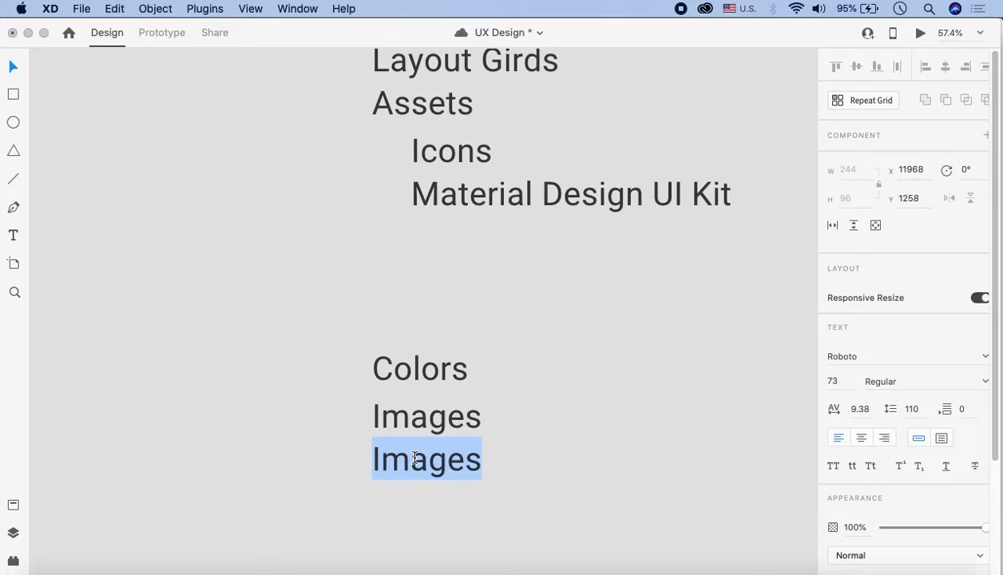
type("Design Styles")
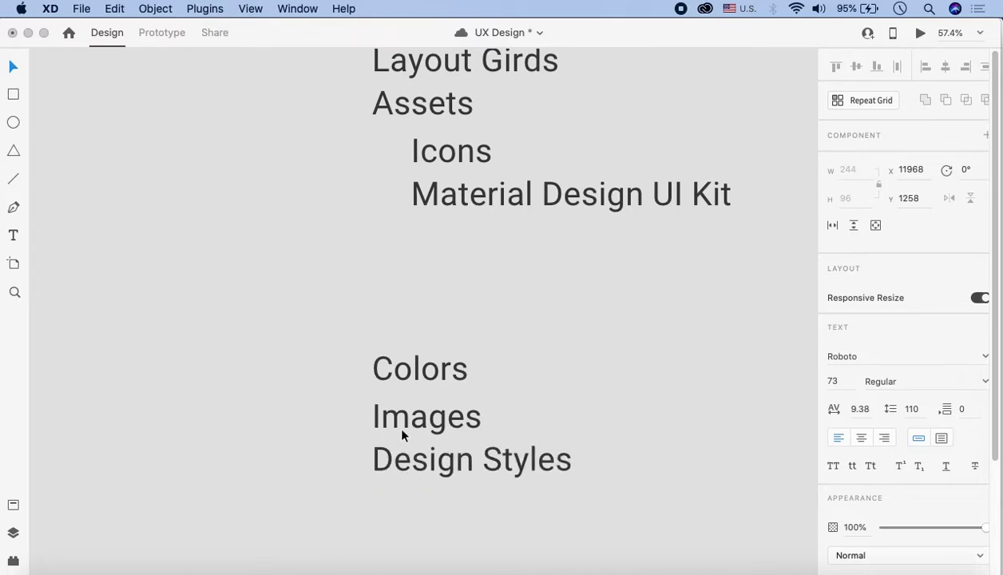
key("Escape")
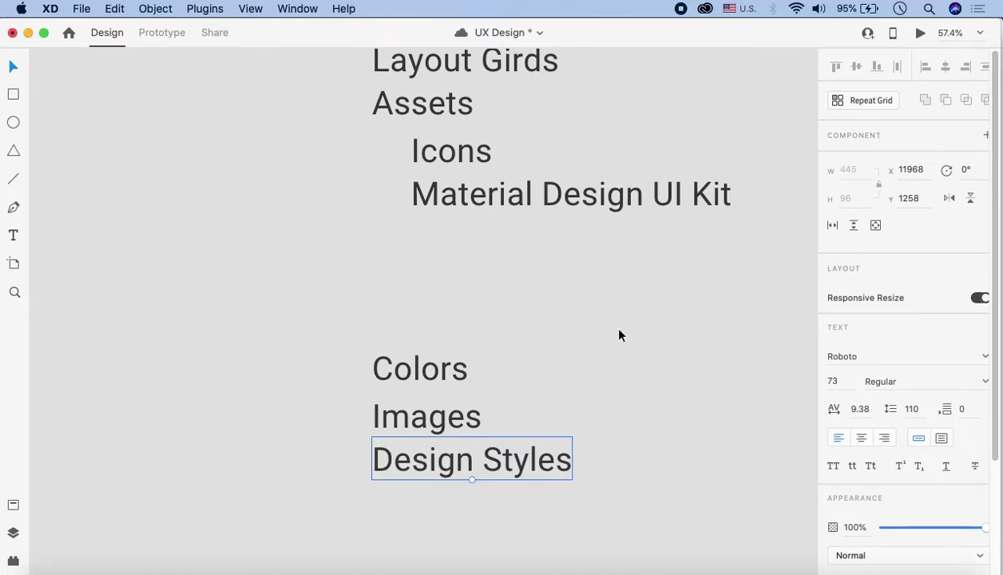
key("Escape")
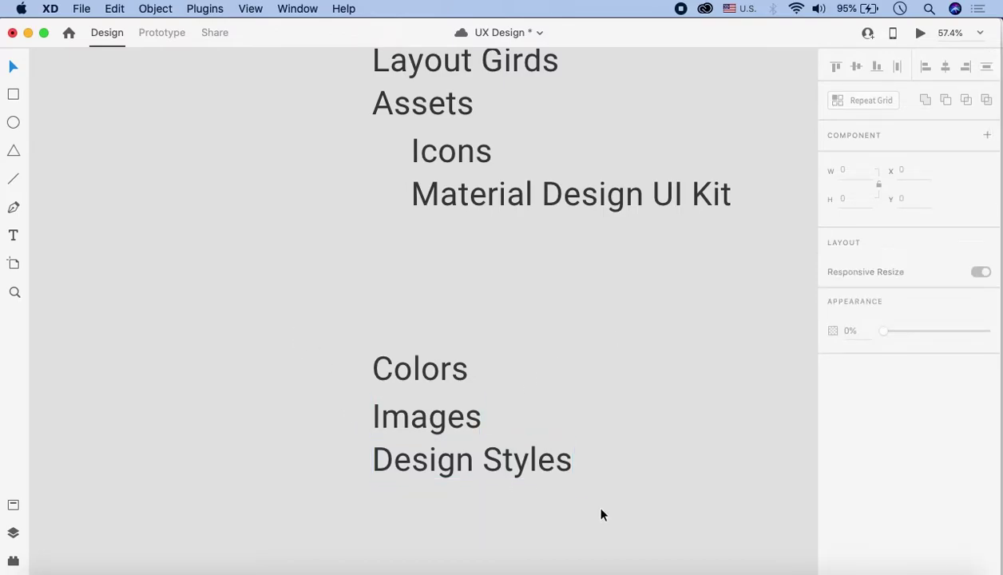
Step: Correct the misspelled first heading to read "Layout Grids"
scroll(601, 514, "up", 5)
scroll(527, 320, "up", 5)
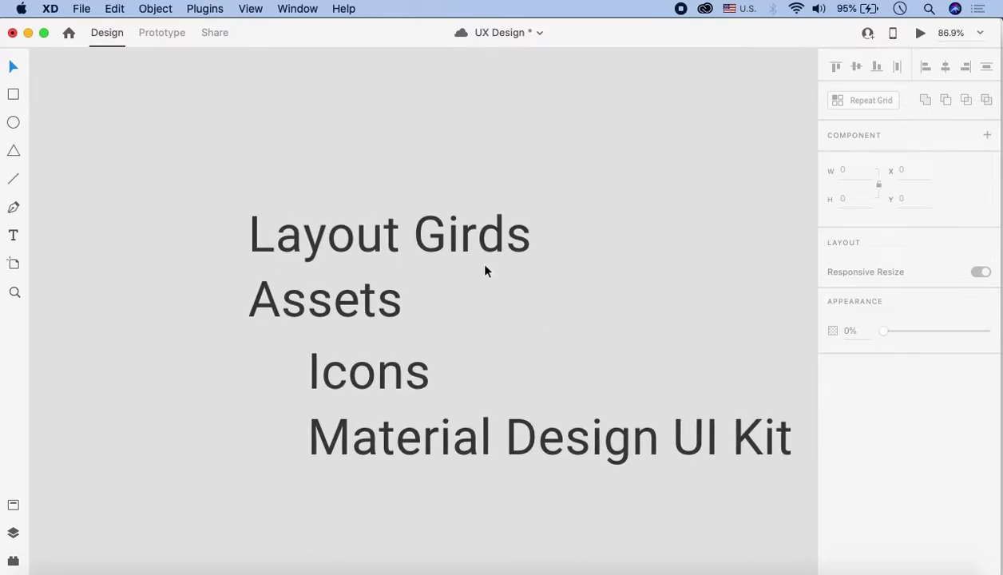
double_click(494, 240)
left_click_drag(448, 233, 472, 233)
type("ri")
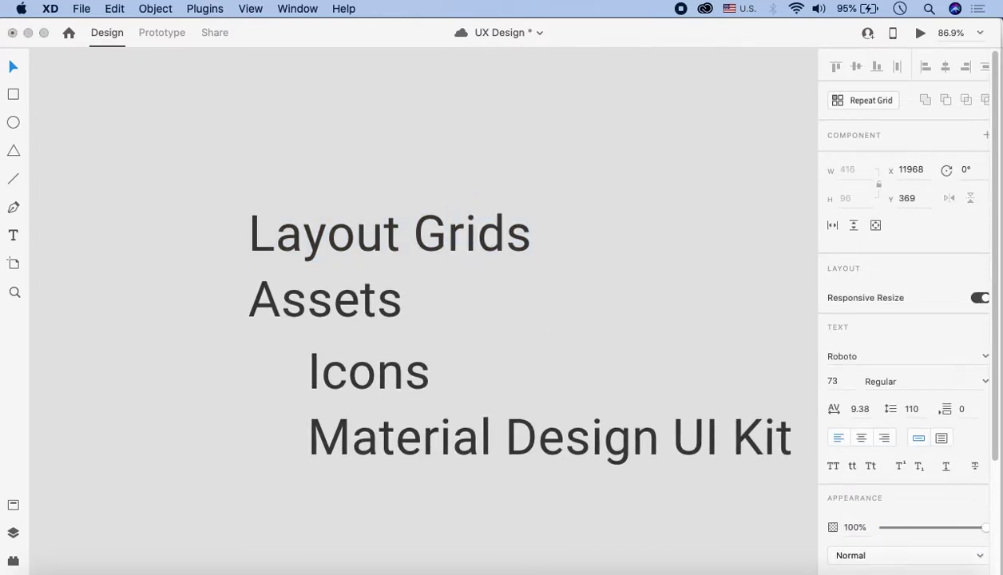
left_click(462, 144)
Step: Move the whole text list farther right on the canvas, away from the wireframe artboards
scroll(429, 297, "down", 2)
scroll(430, 298, "left", 2)
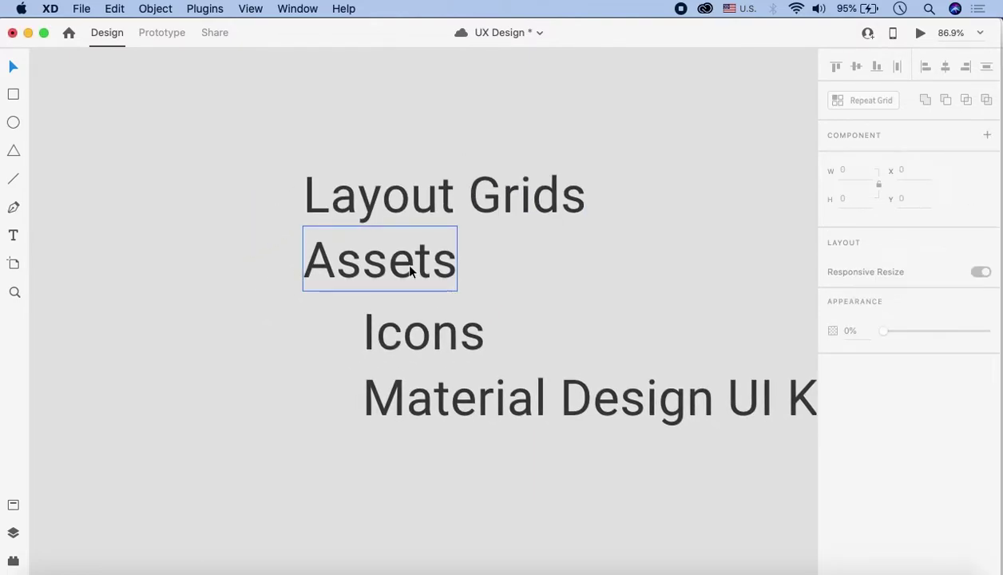
scroll(479, 394, "right", 3)
scroll(479, 393, "down", 1)
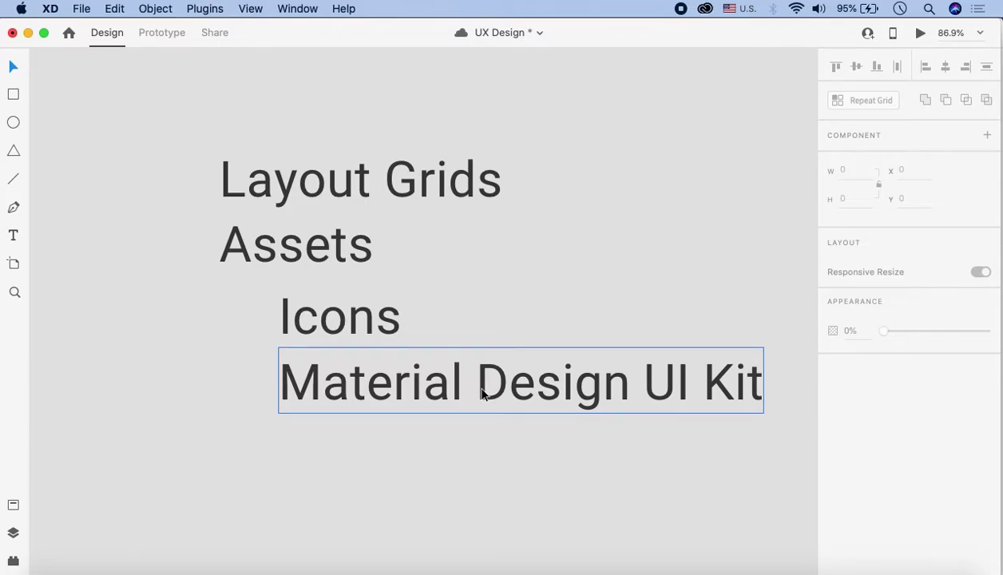
scroll(473, 403, "down", 10)
scroll(473, 405, "down", 5)
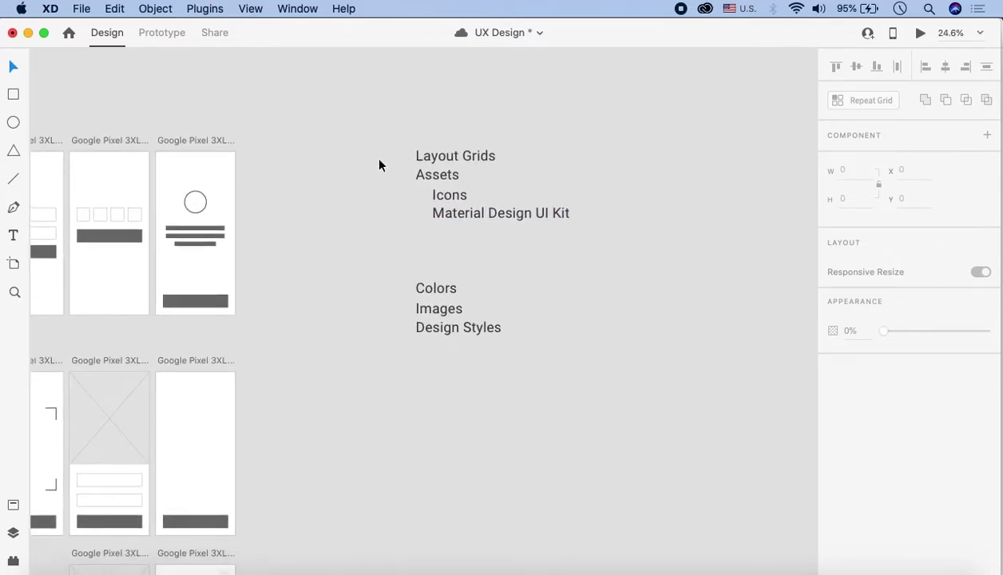
left_click_drag(371, 155, 560, 370)
left_click(560, 370)
scroll(493, 217, "left", 5)
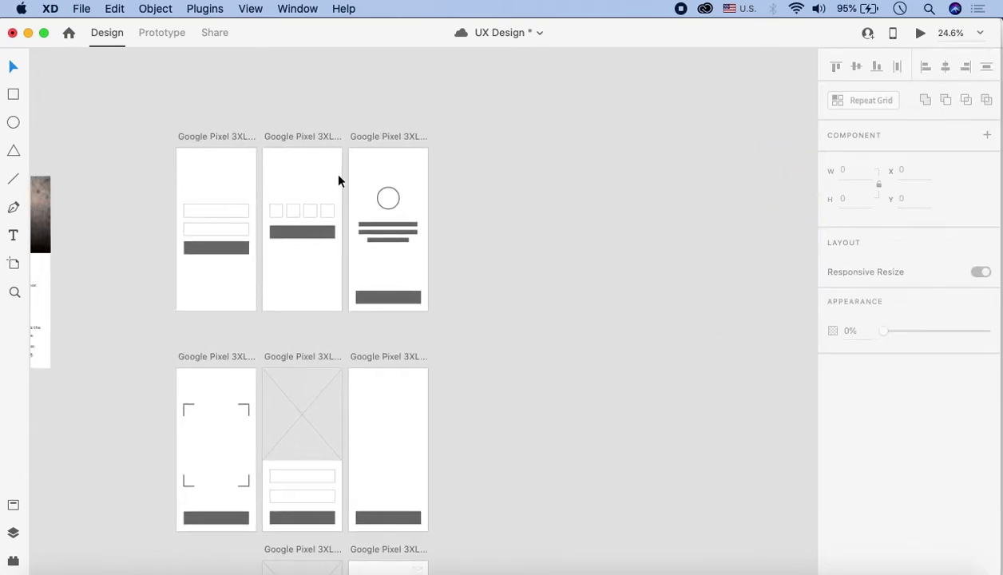
Step: Place the wireframe artboard with two input fields and a dark button just left of the text list
left_click_drag(203, 142, 735, 141)
scroll(426, 179, "right", 8)
scroll(396, 154, "up", 6)
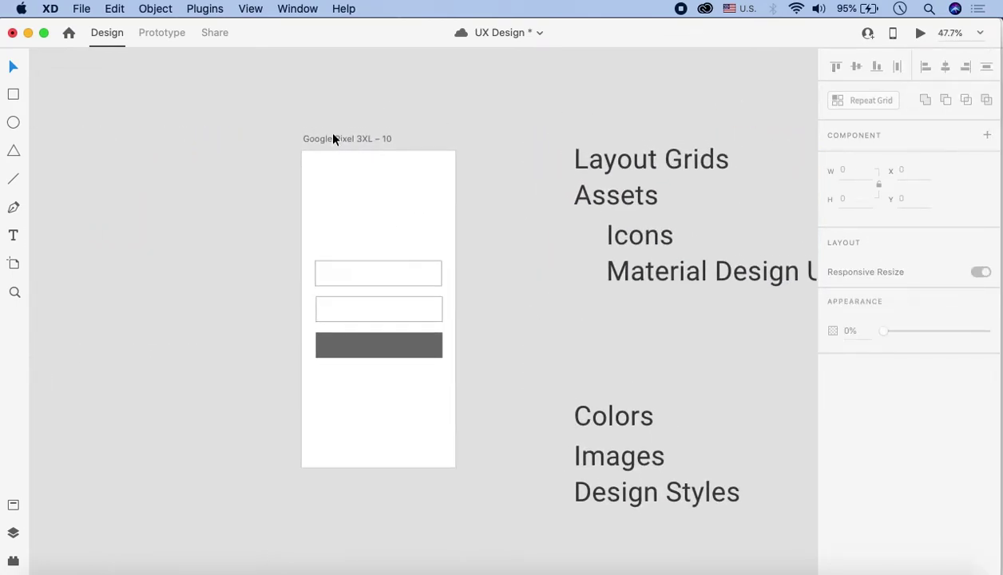
left_click(347, 138)
left_click_drag(347, 139, 357, 137)
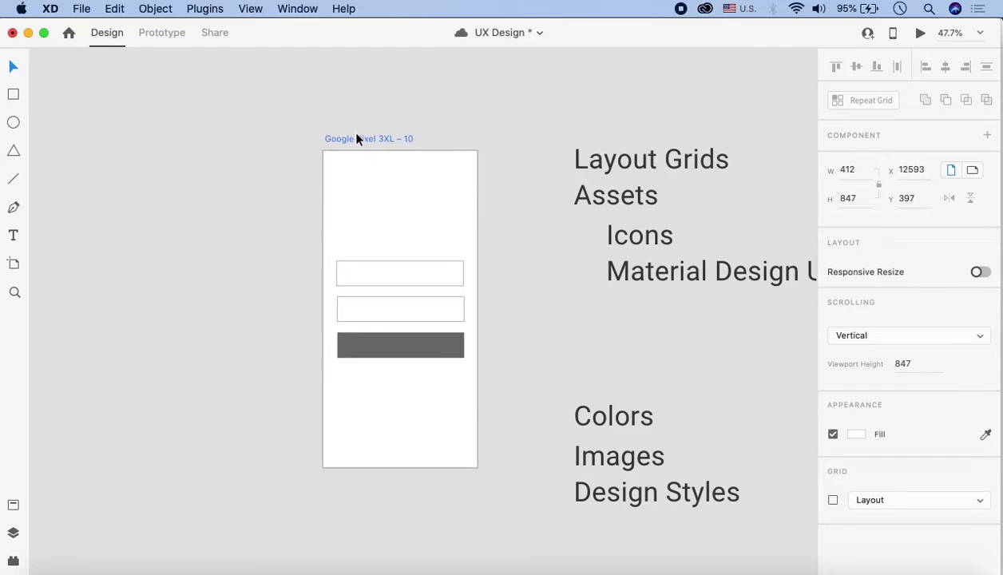
left_click(345, 120)
scroll(345, 119, "left", 5)
scroll(345, 120, "right", 5)
scroll(345, 120, "down", 2)
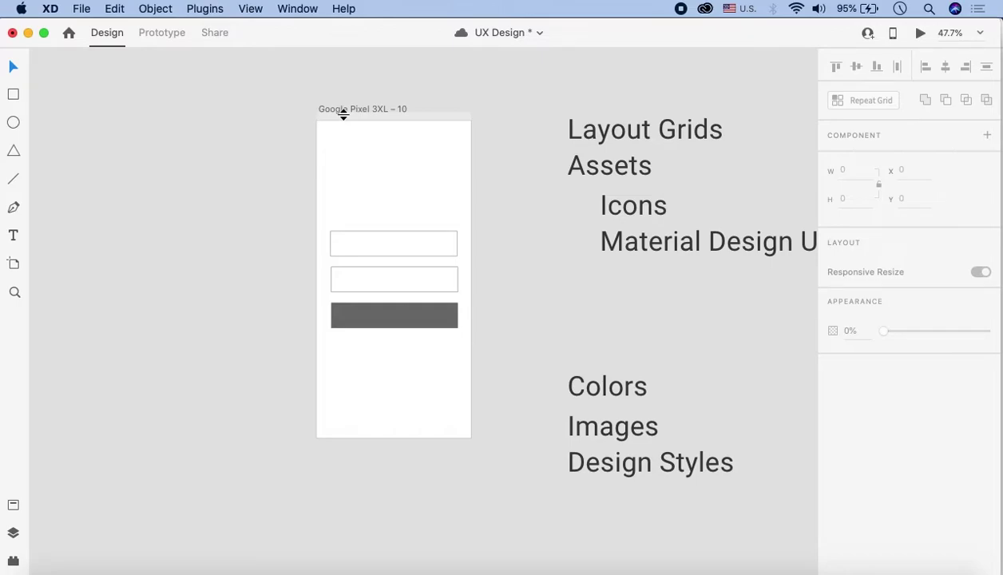
Step: Turn on the Layout grid for the Google Pixel 3XL – 10 artboard and save the document
scroll(244, 127, "up", 5)
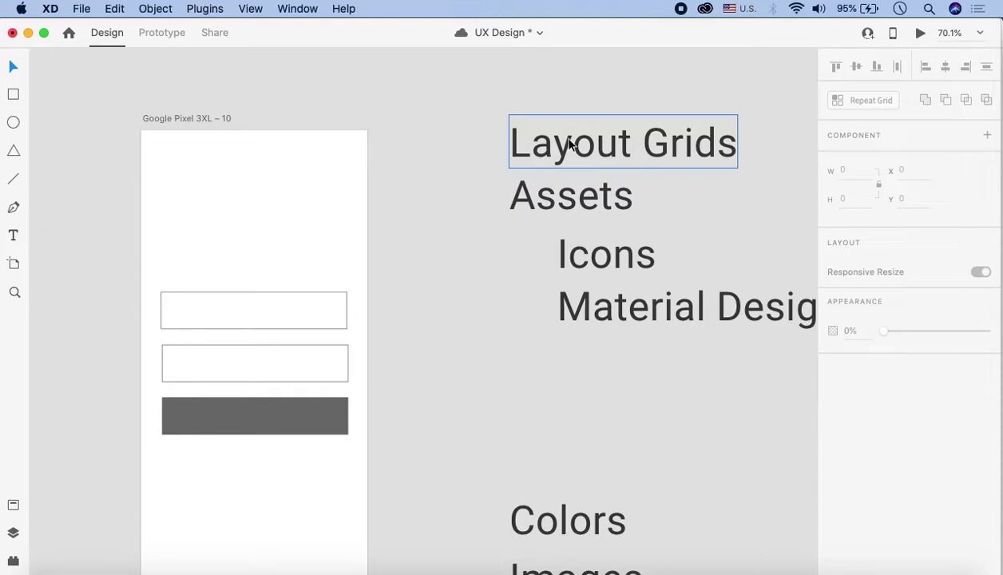
scroll(568, 142, "left", 3)
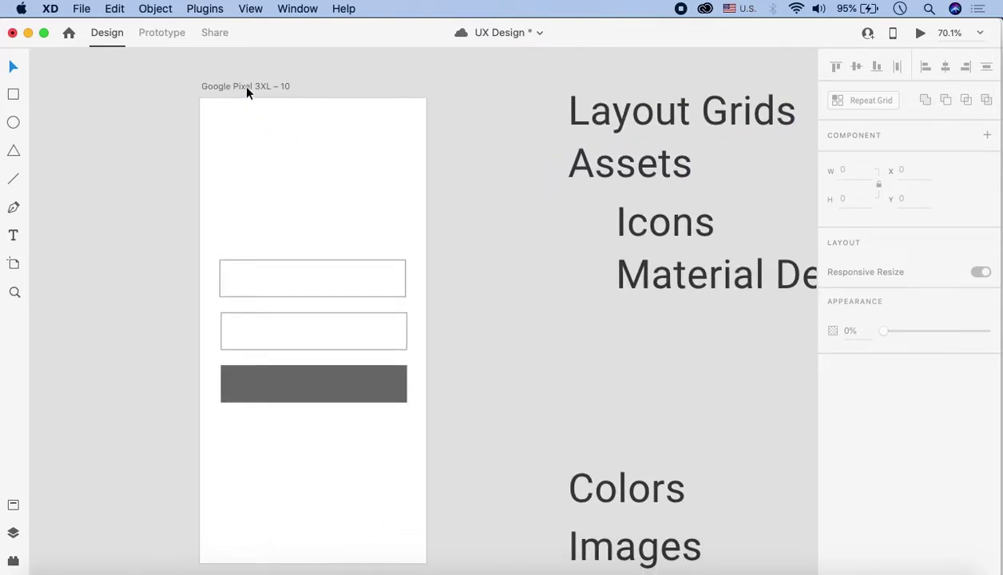
scroll(260, 78, "left", 2)
left_click(260, 76)
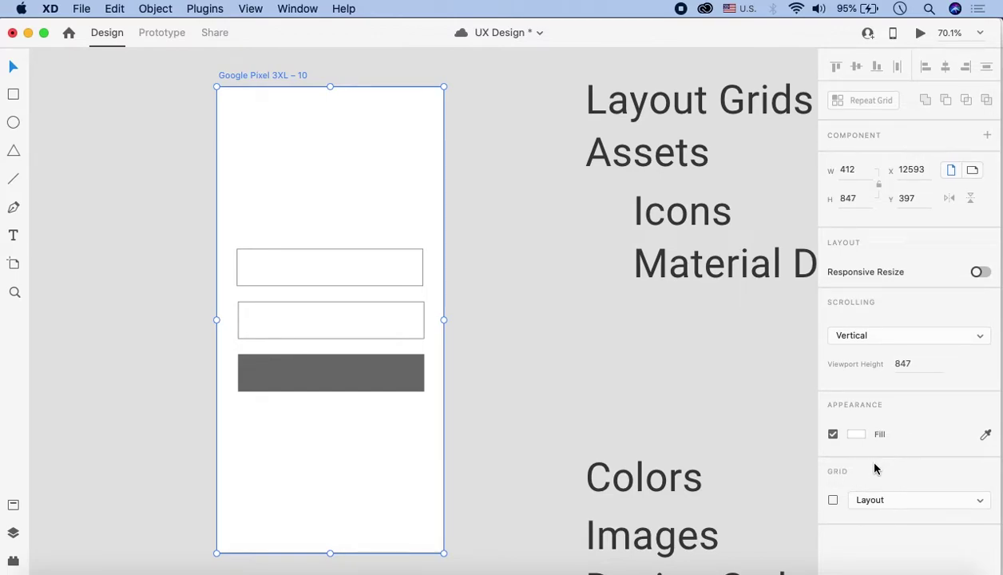
left_click(977, 505)
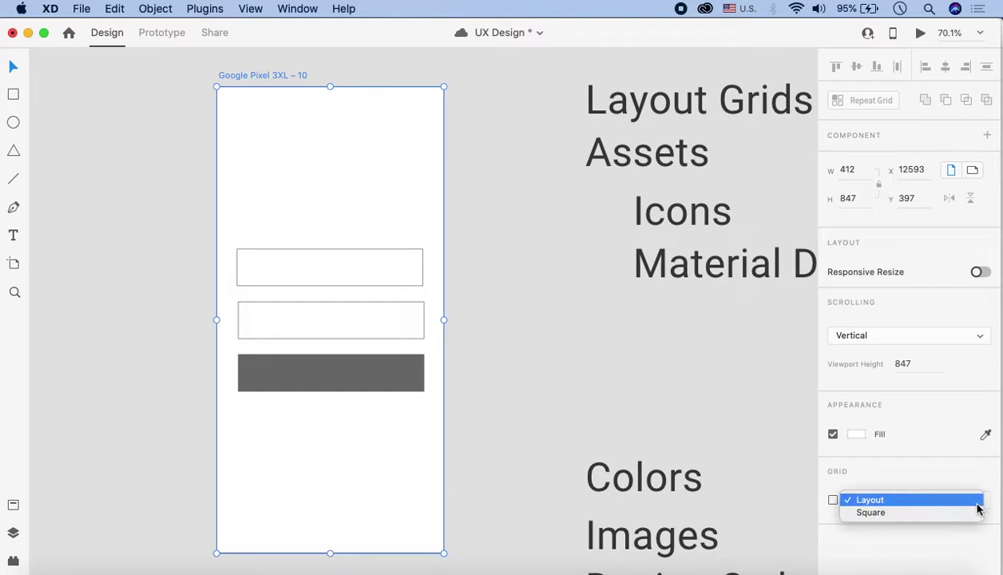
left_click(888, 505)
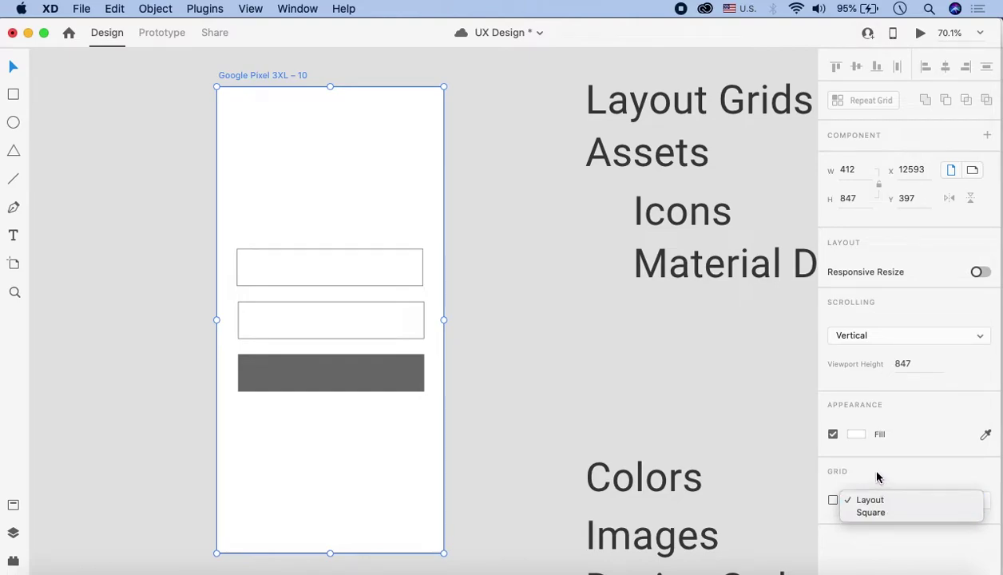
left_click(833, 501)
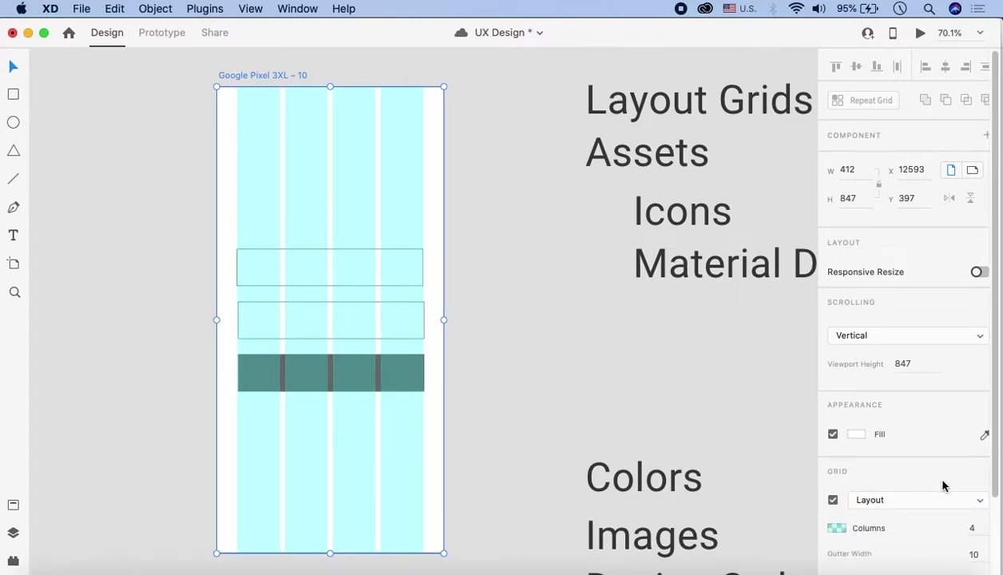
scroll(942, 486, "down", 5)
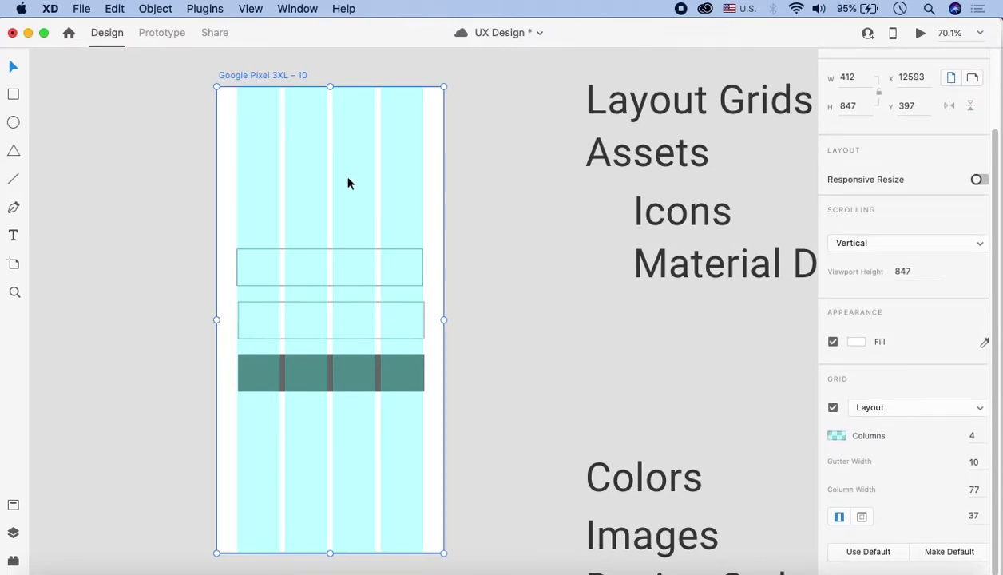
key("super+s")
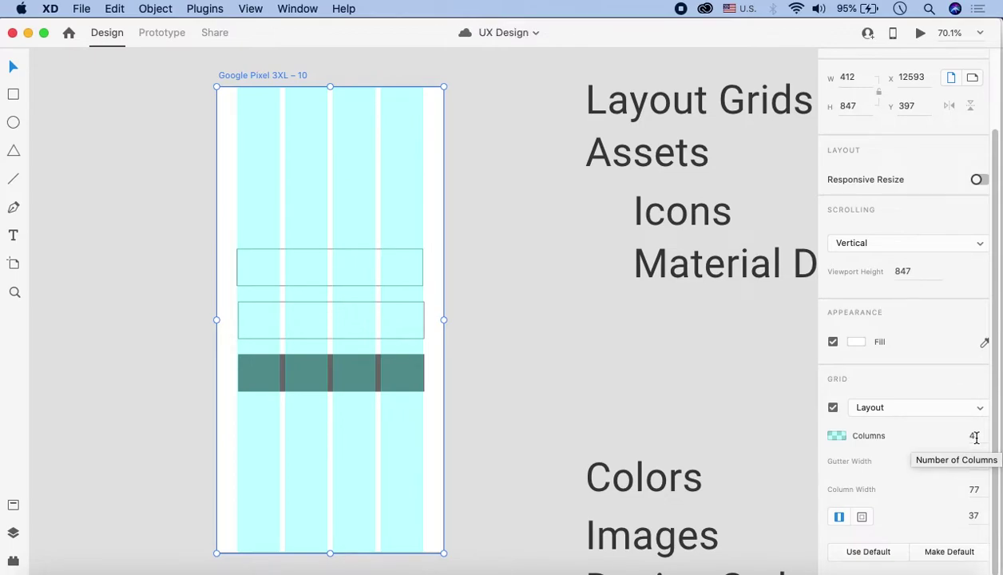
Step: Try 8 columns in the artboard's layout grid and return the column count to 4
left_click(975, 435)
type("8")
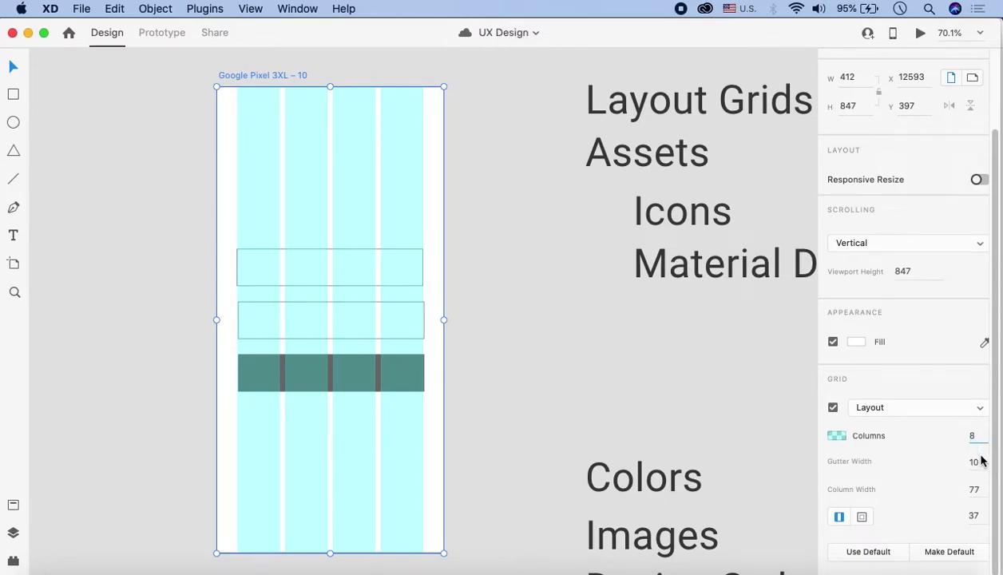
left_click(977, 462)
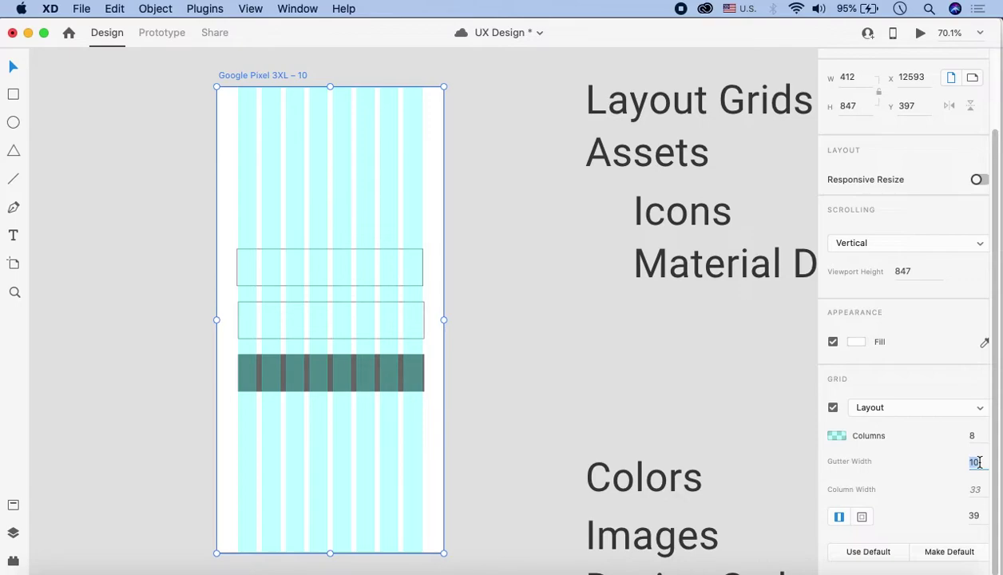
left_click(973, 437)
type("4")
left_click(976, 463)
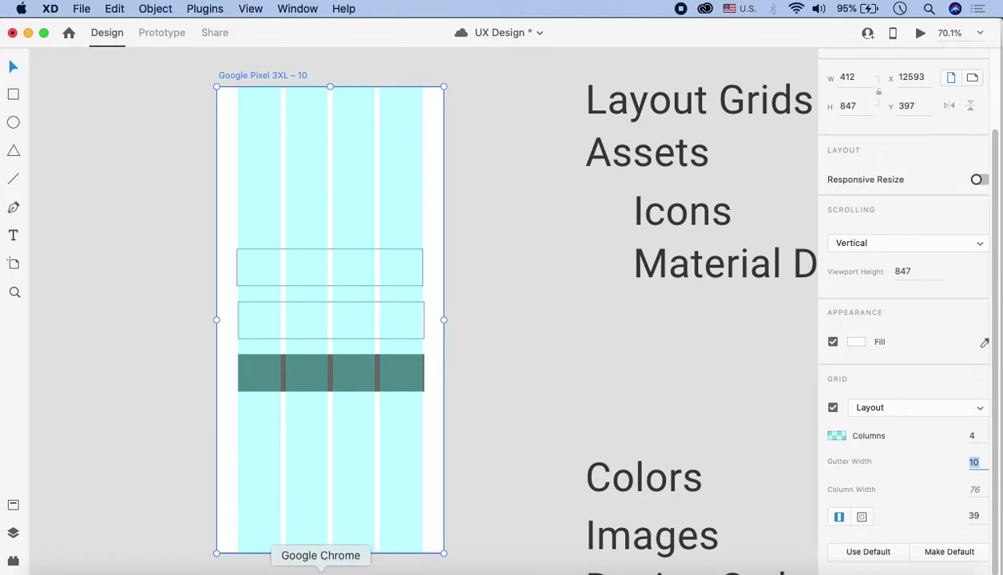
Step: Switch to Chrome and examine the breakpoint table on Material Design's Responsive layout grid page for columns, margins and gutters
left_click(317, 567)
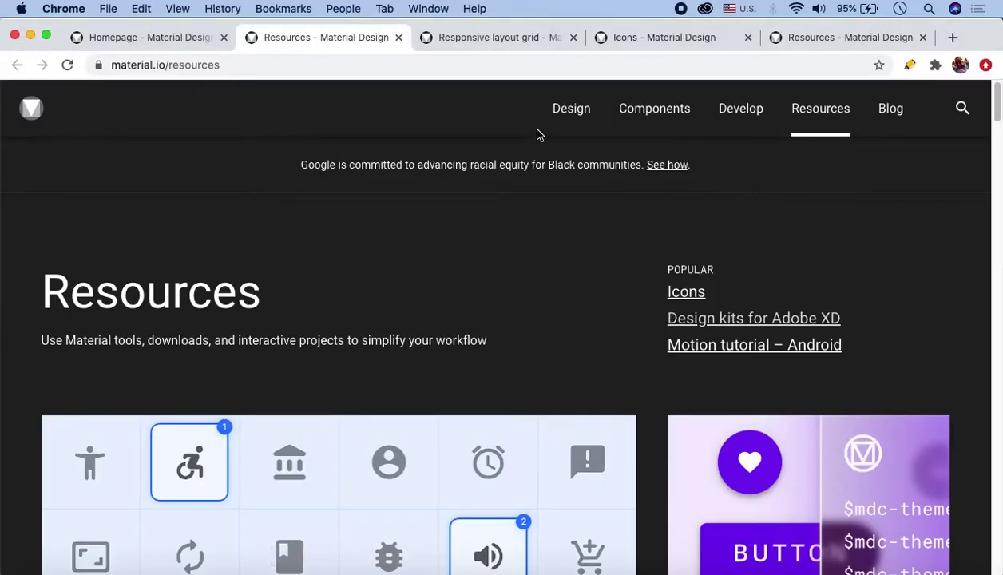
left_click(489, 39)
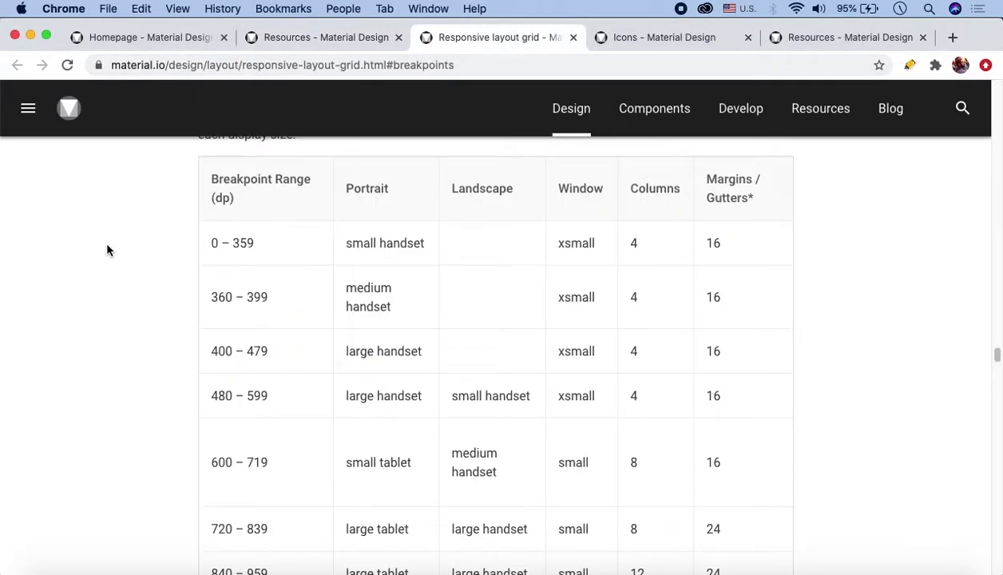
scroll(156, 253, "up", 5)
scroll(157, 254, "down", 4)
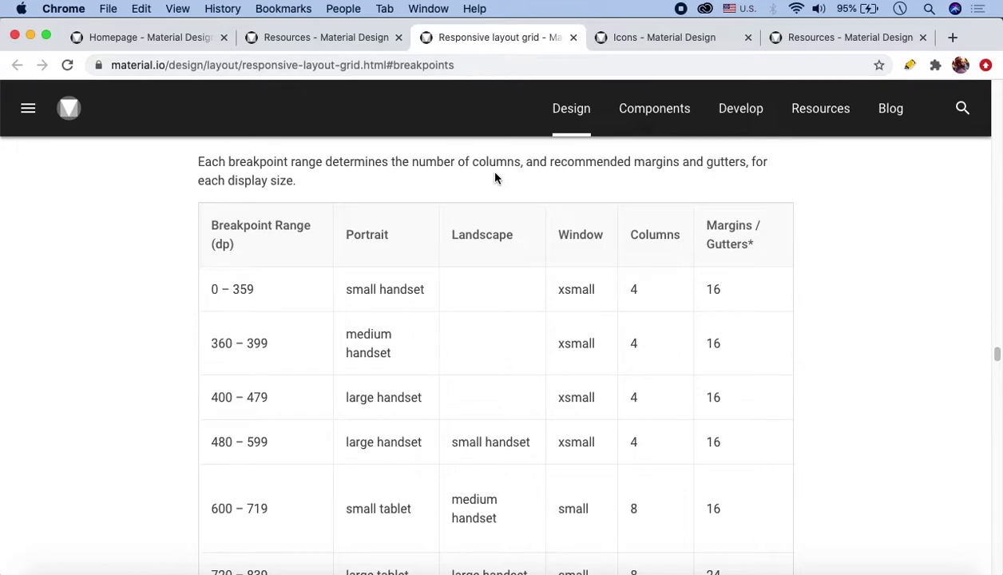
scroll(495, 177, "down", 2)
scroll(289, 188, "down", 1)
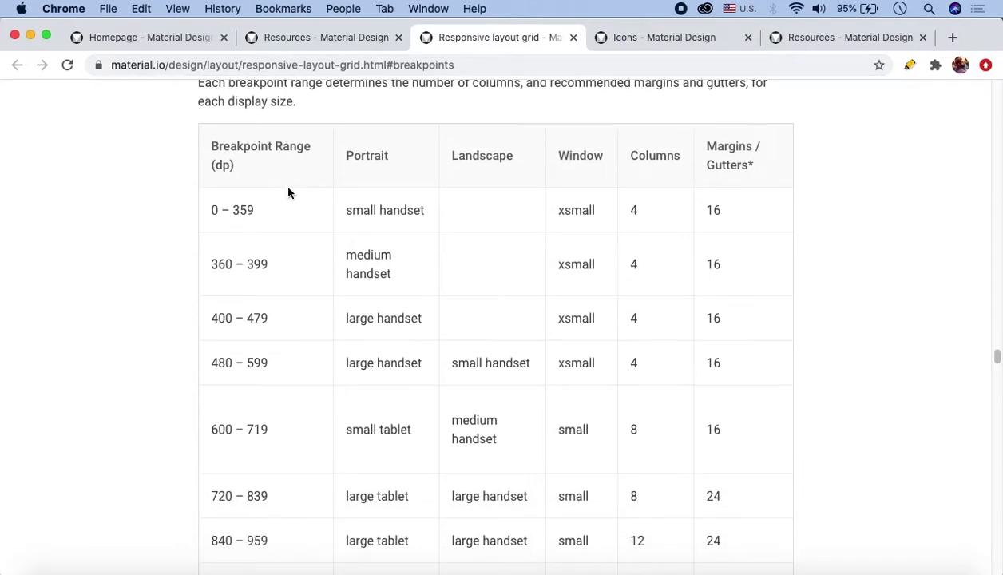
Step: Switch to Adobe XD and check the width of the Google Pixel 3XL – 10 artboard against the breakpoint ranges
scroll(324, 279, "down", 1)
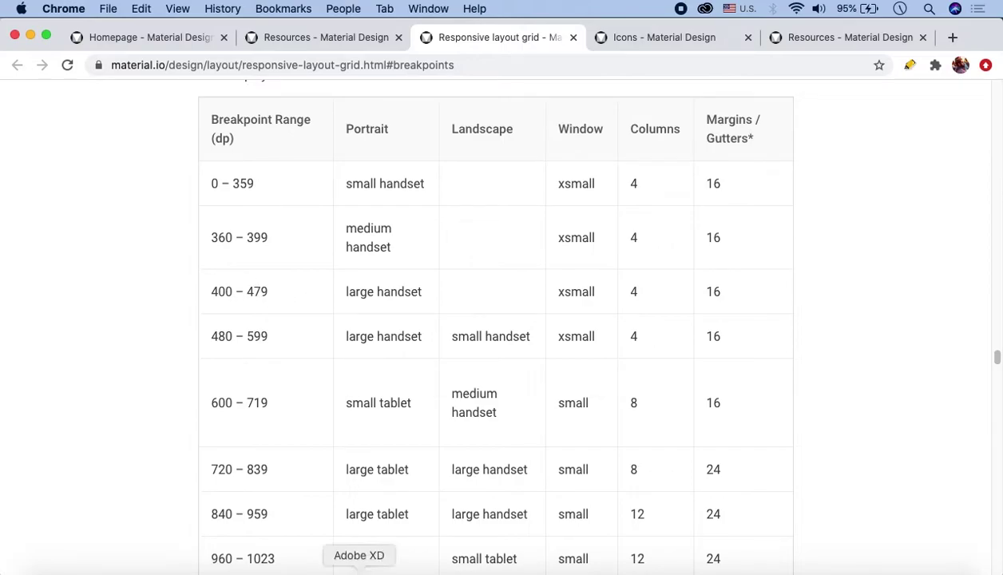
left_click(353, 570)
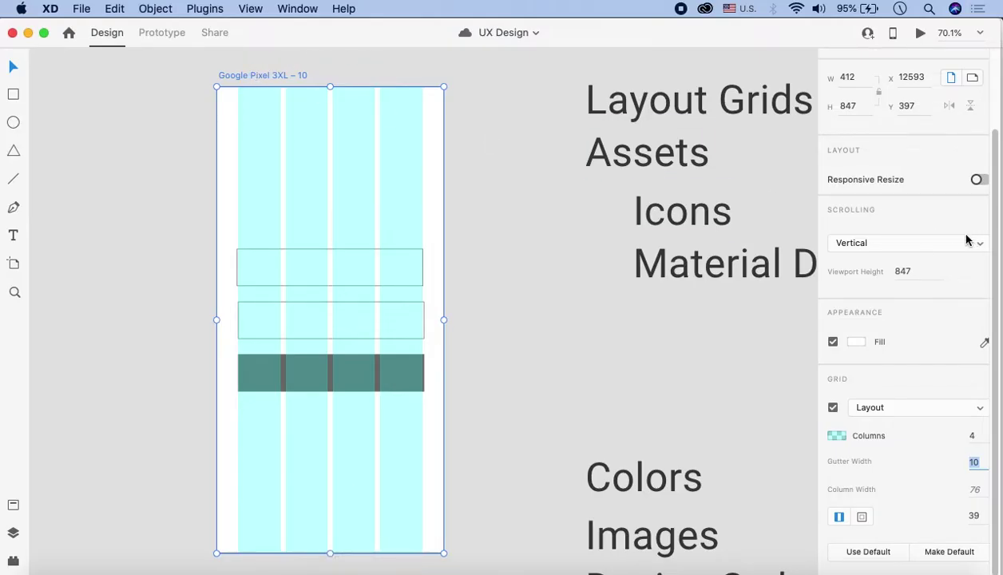
left_click(854, 77)
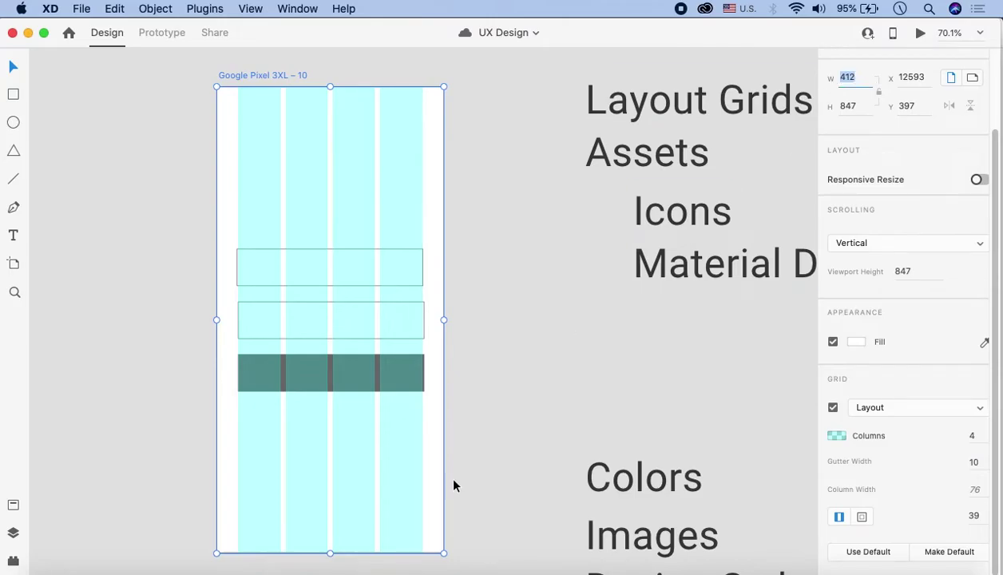
Step: Return to Chrome and read the columns and margins/gutters of the 400 – 479 breakpoint row
left_click(320, 569)
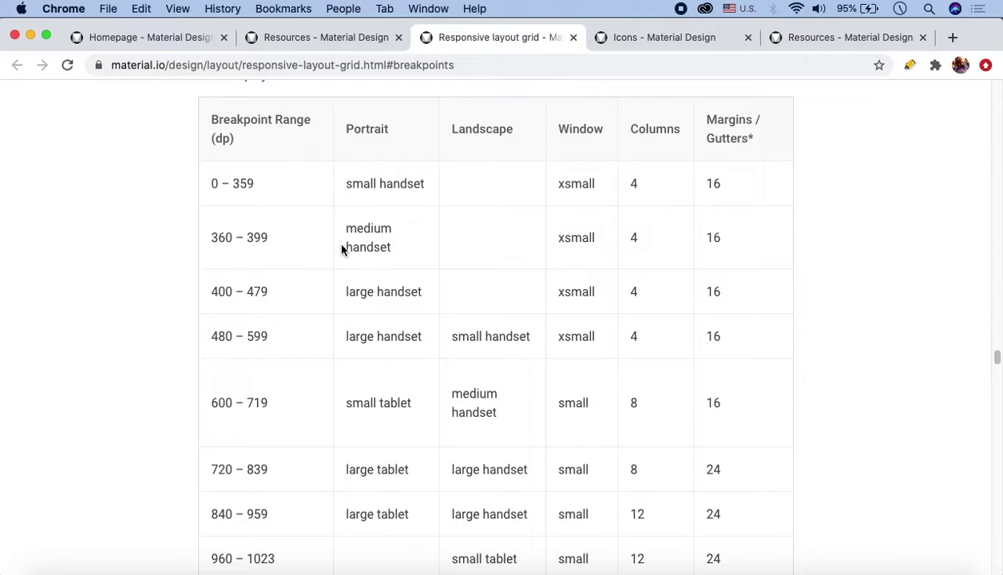
left_click_drag(212, 291, 269, 292)
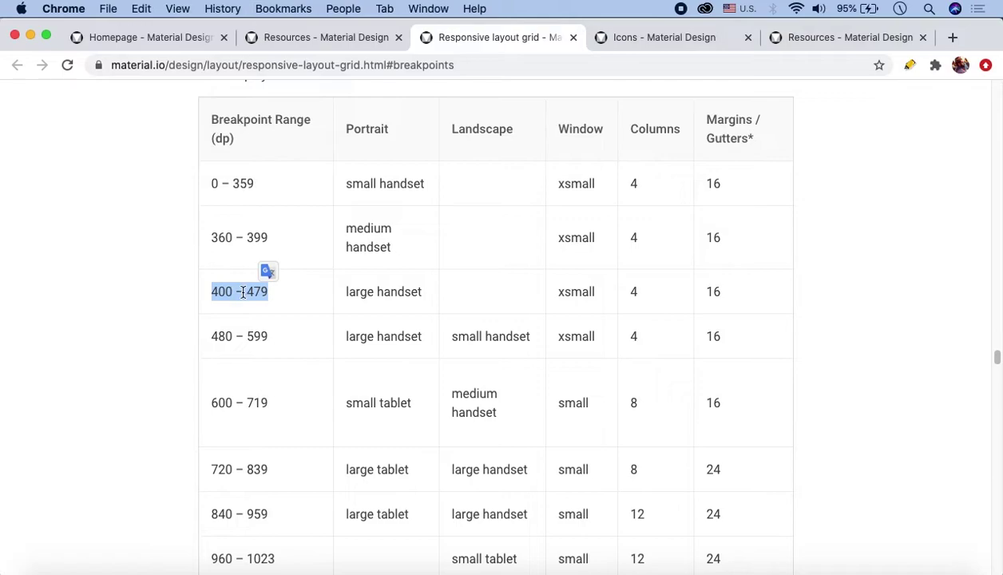
double_click(636, 291)
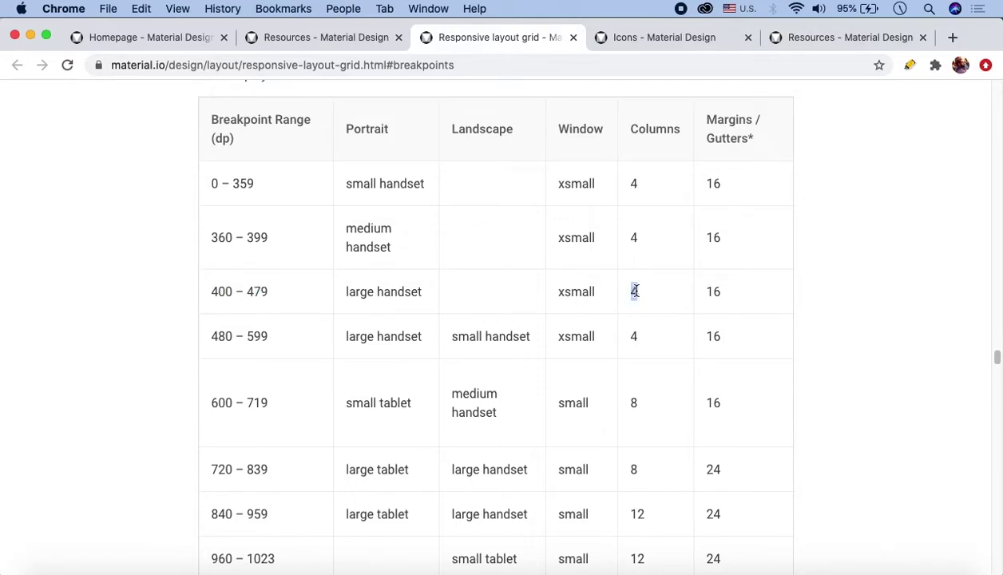
double_click(716, 293)
double_click(635, 294)
double_click(717, 292)
Step: Switch back to Adobe XD and examine the artboard's columns, gutters and side margins in its layout grid
left_click(358, 569)
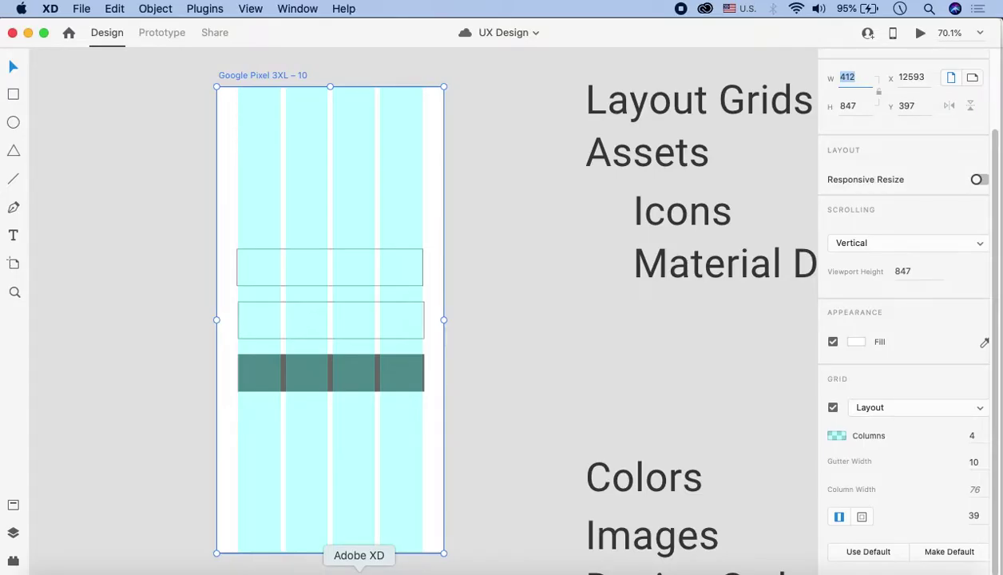
left_click(273, 77)
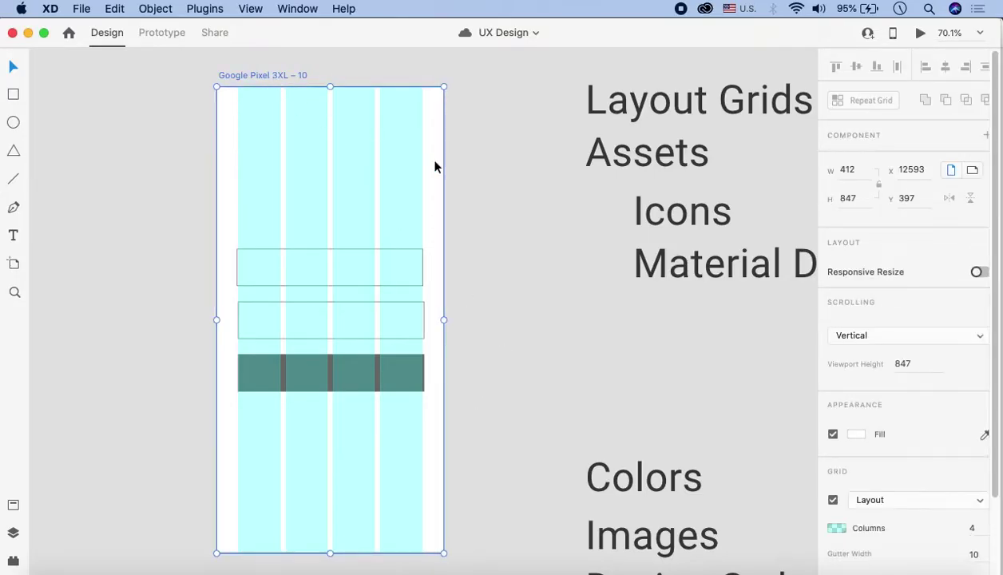
scroll(909, 505, "down", 1)
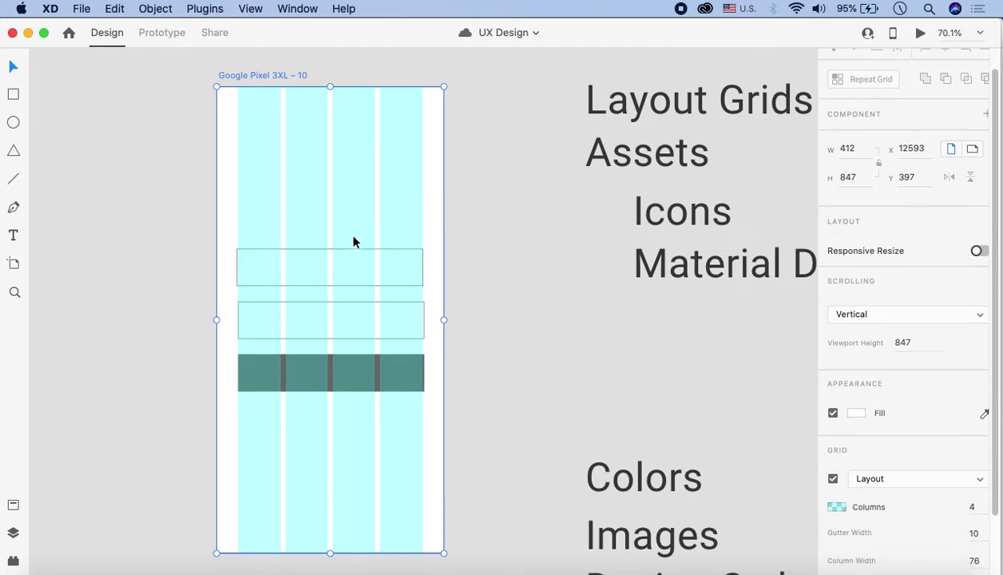
scroll(239, 148, "up", 5)
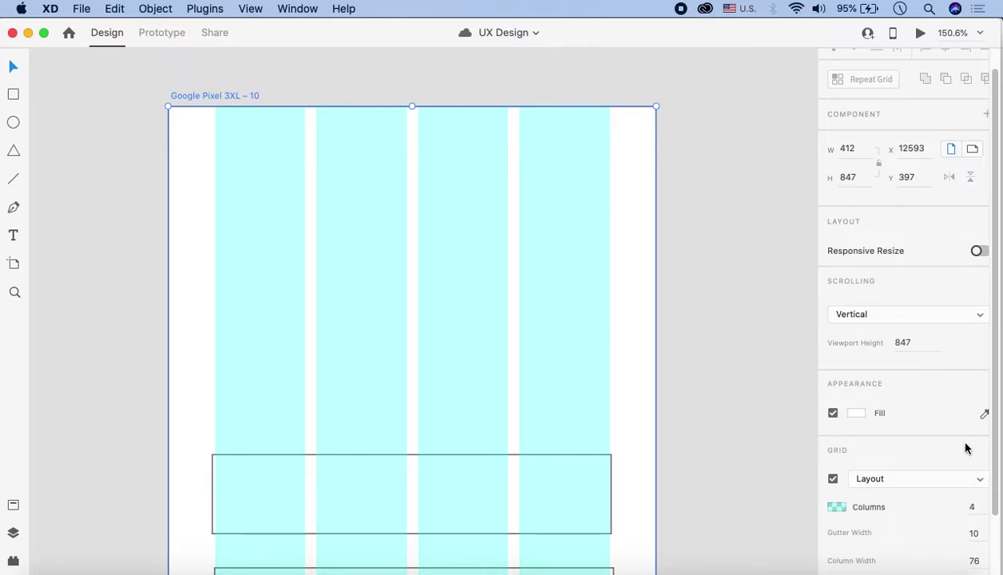
scroll(958, 463, "down", 3)
left_click(974, 517)
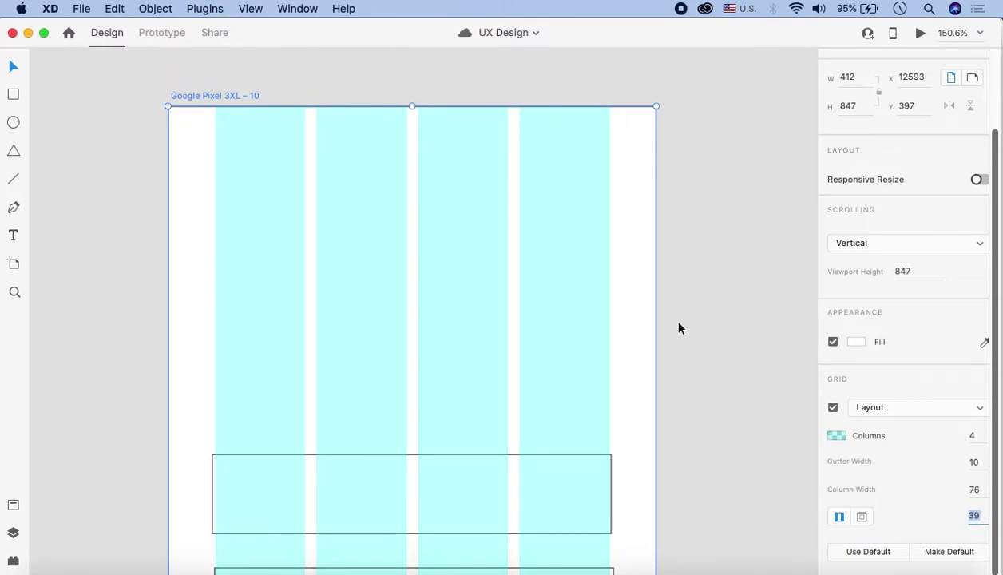
scroll(559, 295, "right", 2)
scroll(383, 248, "up", 2)
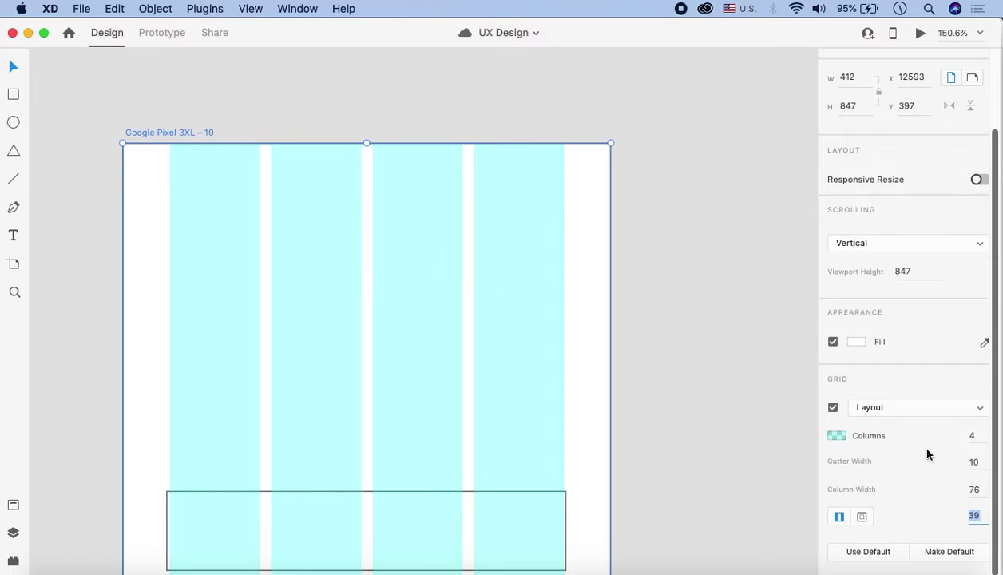
Step: Inspect the column width and gutter width settings of the artboard's layout grid
left_click(976, 491)
left_click(593, 233)
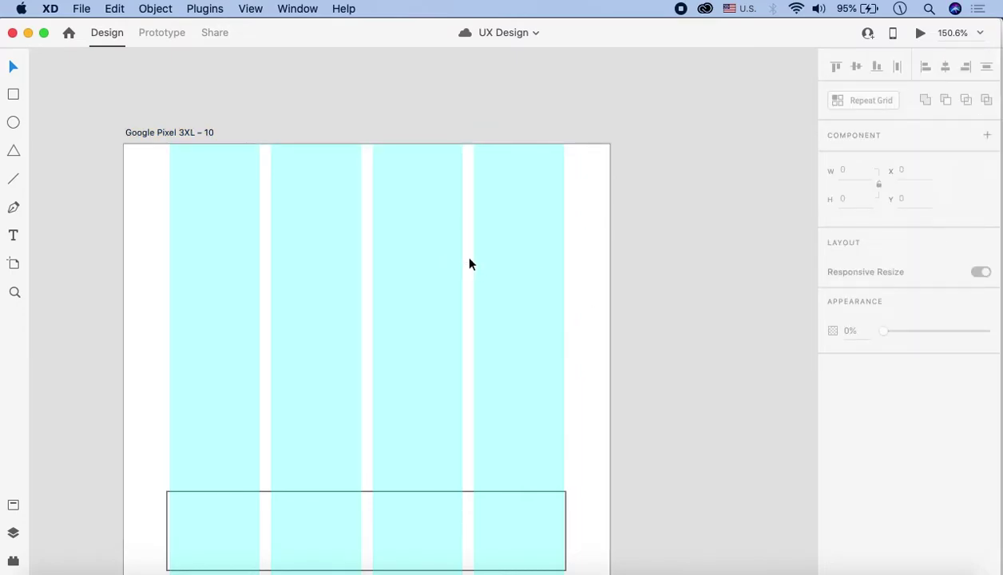
left_click(183, 135)
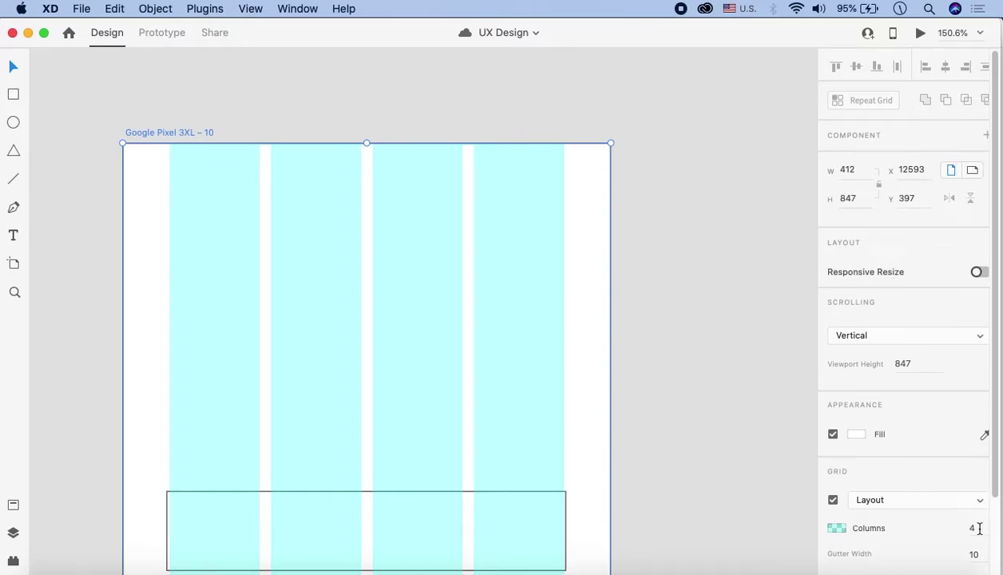
scroll(979, 527, "down", 5)
left_click(967, 479)
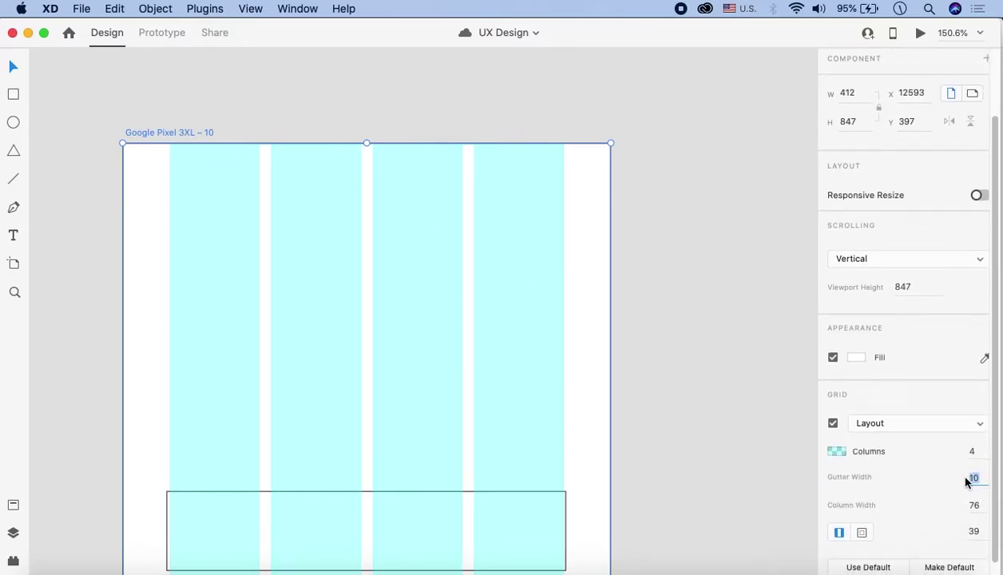
left_click(743, 330)
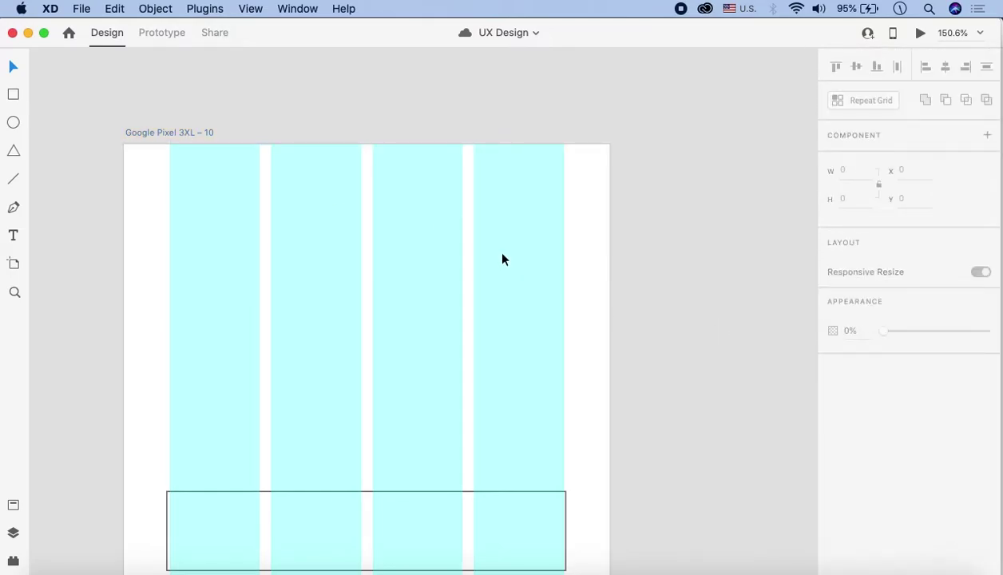
Step: Set the column count to 4 in the Google Pixel 3XL – 10 artboard's layout grid
left_click(179, 127)
scroll(931, 432, "down", 6)
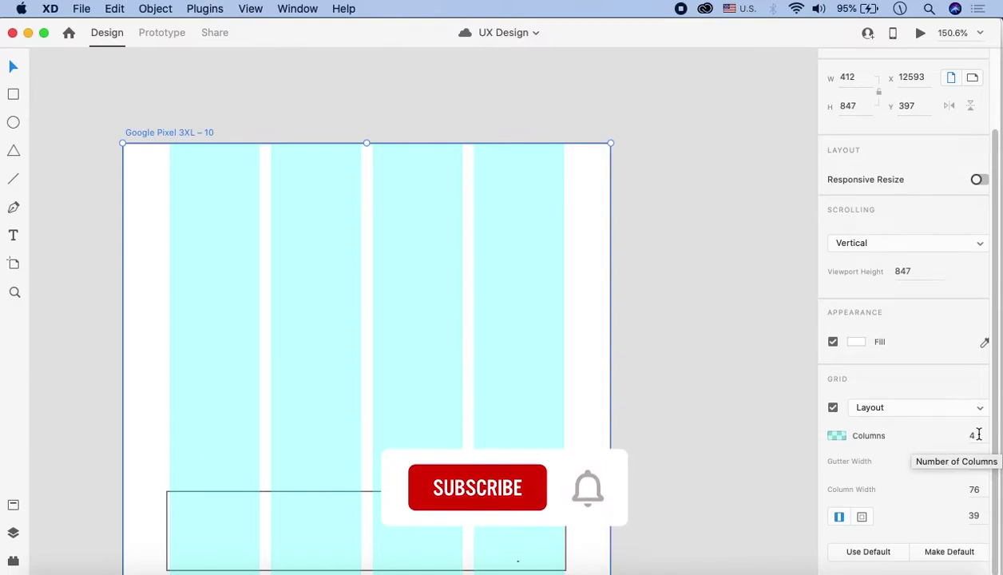
left_click(971, 435)
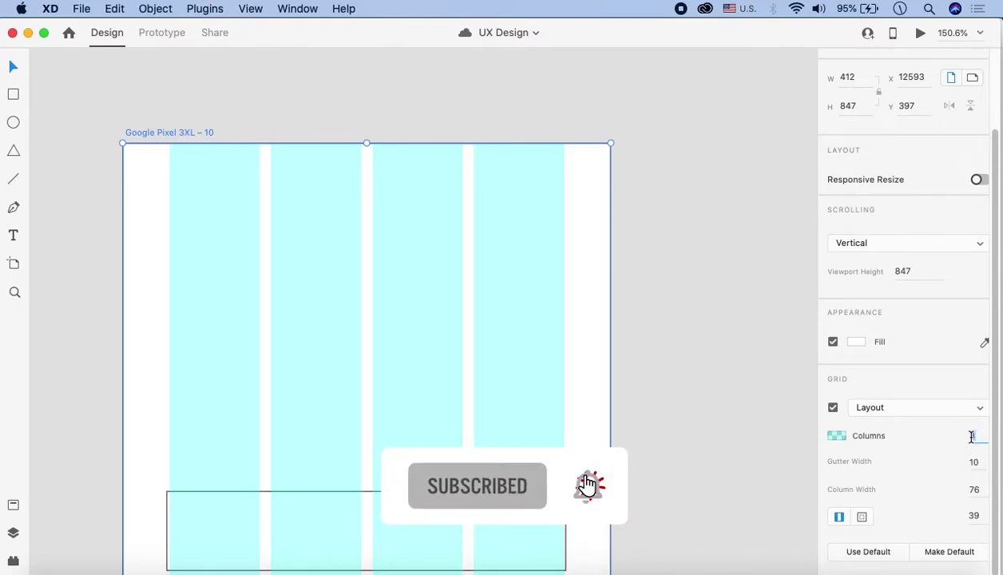
key("BackSpace")
type("4")
key("Return")
Step: Try to set the layout grid's linked side margins to 24
scroll(579, 311, "down", 5)
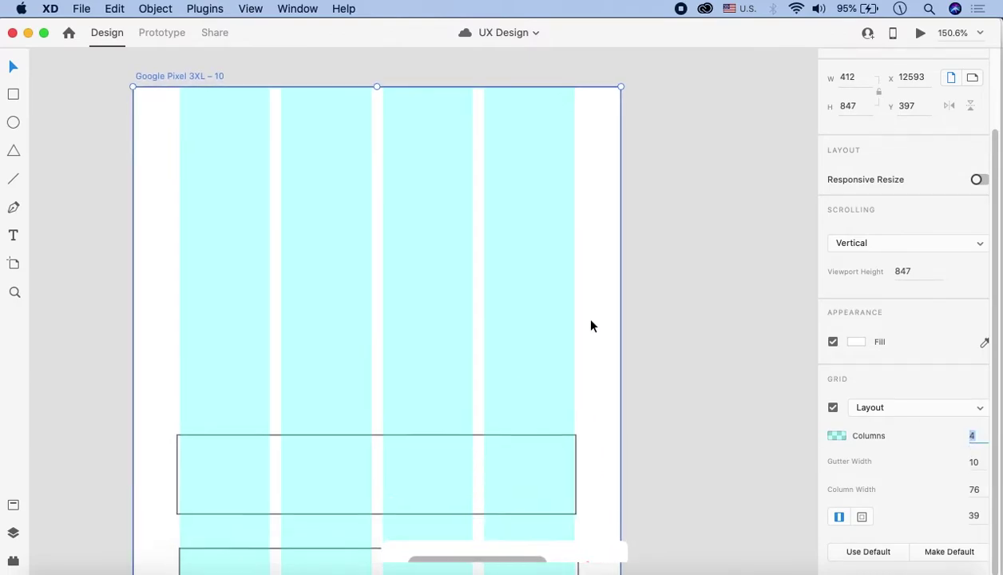
scroll(879, 447, "up", 1)
scroll(524, 209, "up", 3)
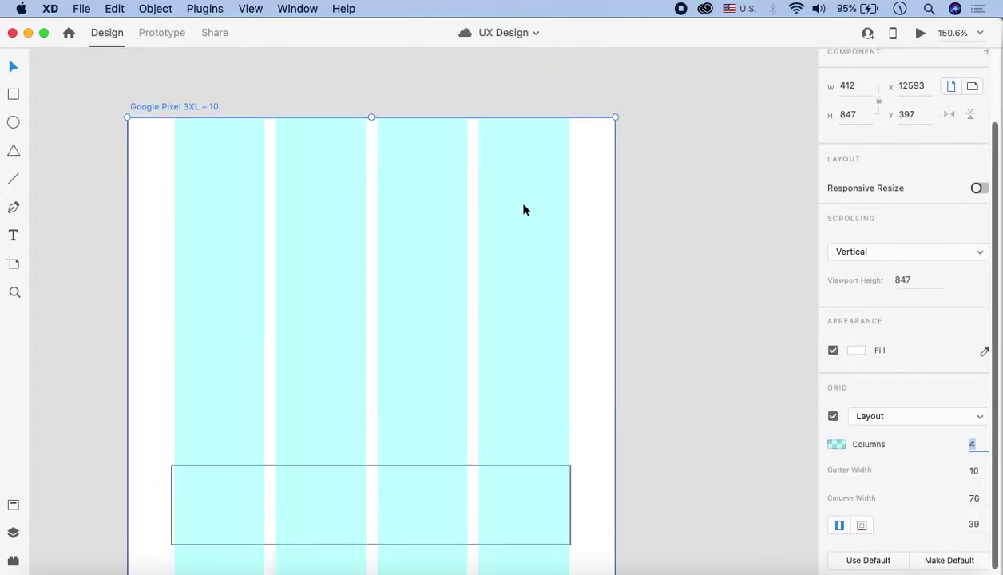
scroll(958, 463, "down", 1)
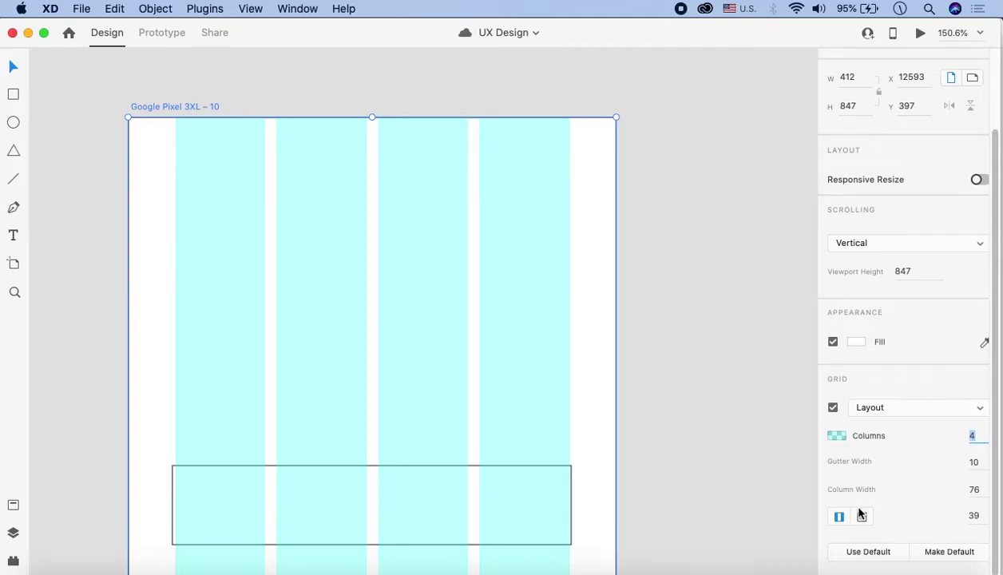
left_click(975, 515)
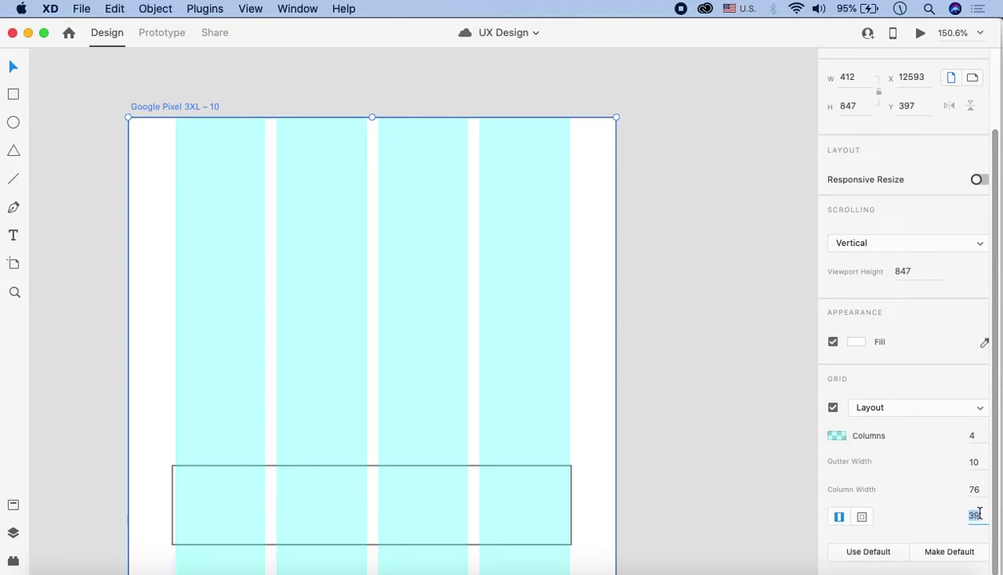
type("25")
key("Return")
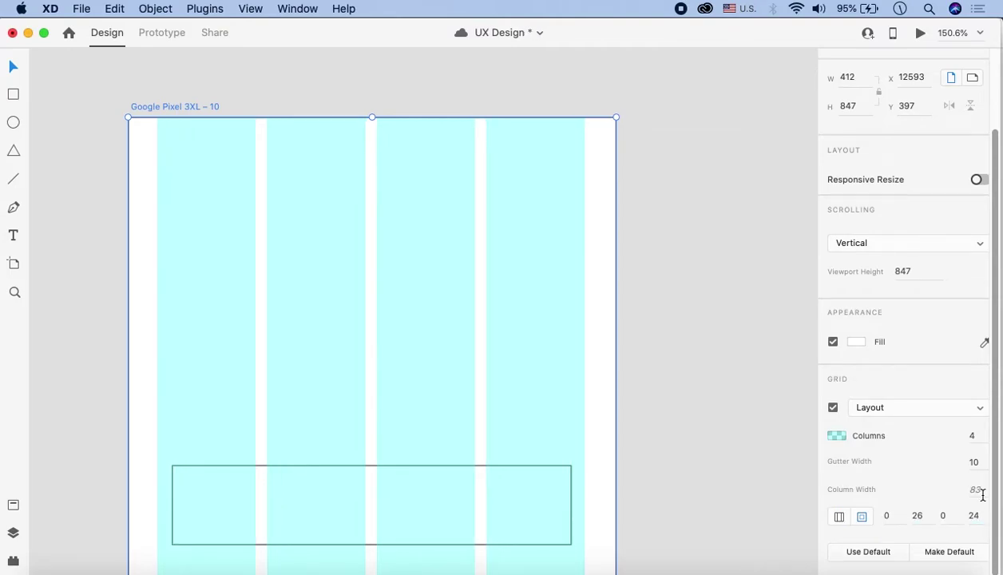
left_click(838, 517)
left_click(982, 514)
type("24")
Step: Try to set the layout grid's gutter width to 16 while its margins are unlinked
left_click(979, 461)
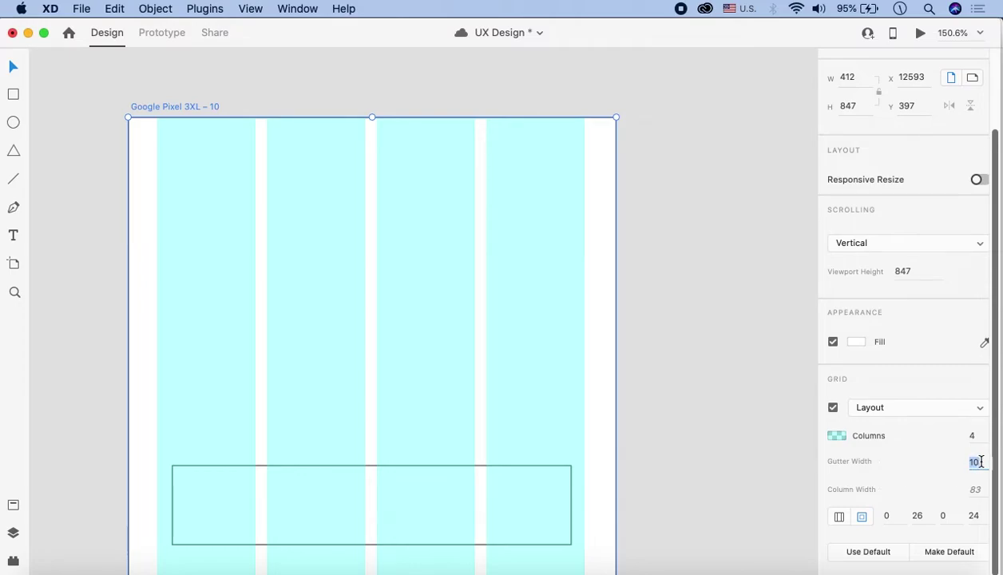
type("16")
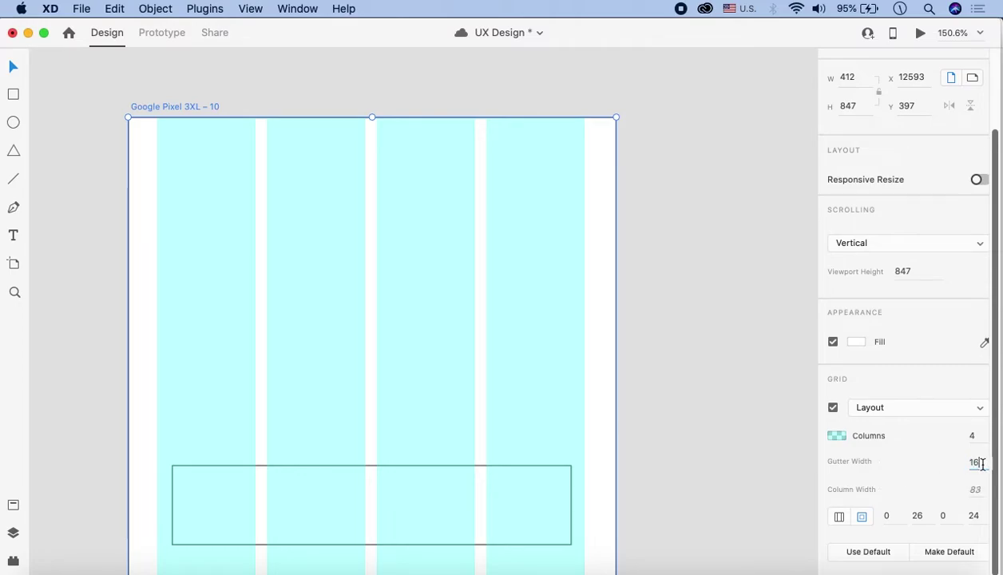
left_click(978, 488)
left_click(978, 517)
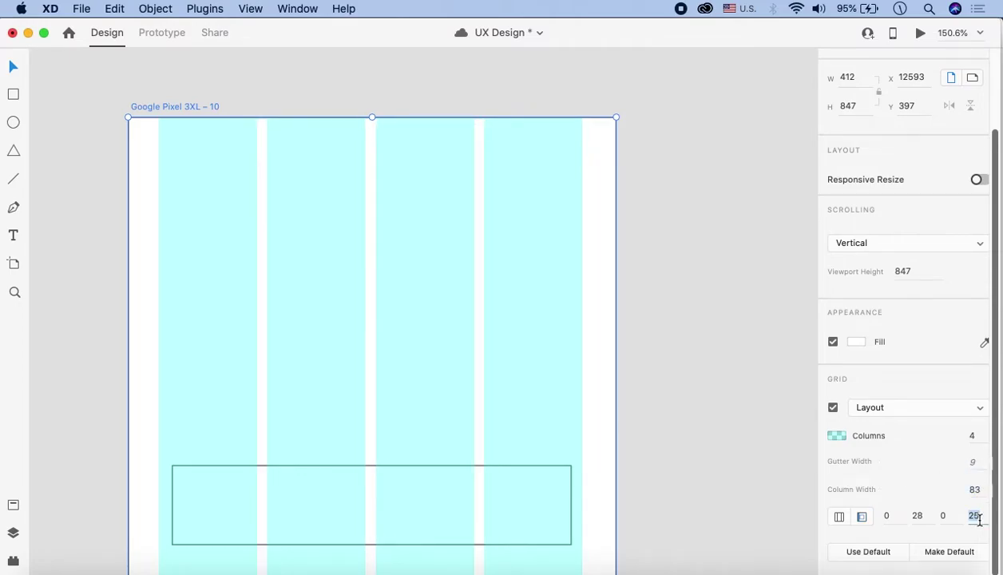
Step: Link the layout grid's left and right margins at 24 and set the gutter width to 16
left_click(839, 516)
type("24")
left_click(976, 462)
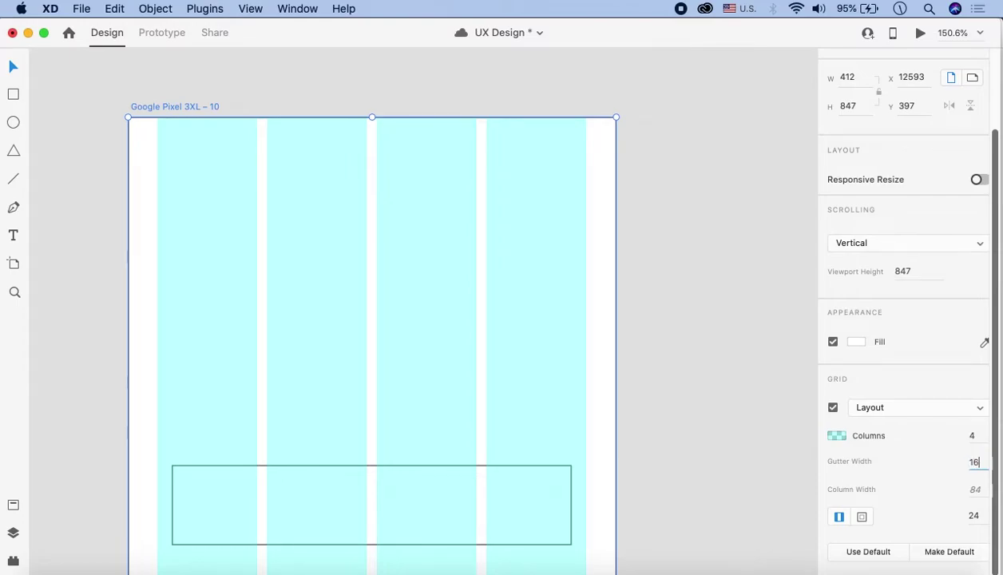
type("16")
left_click(975, 437)
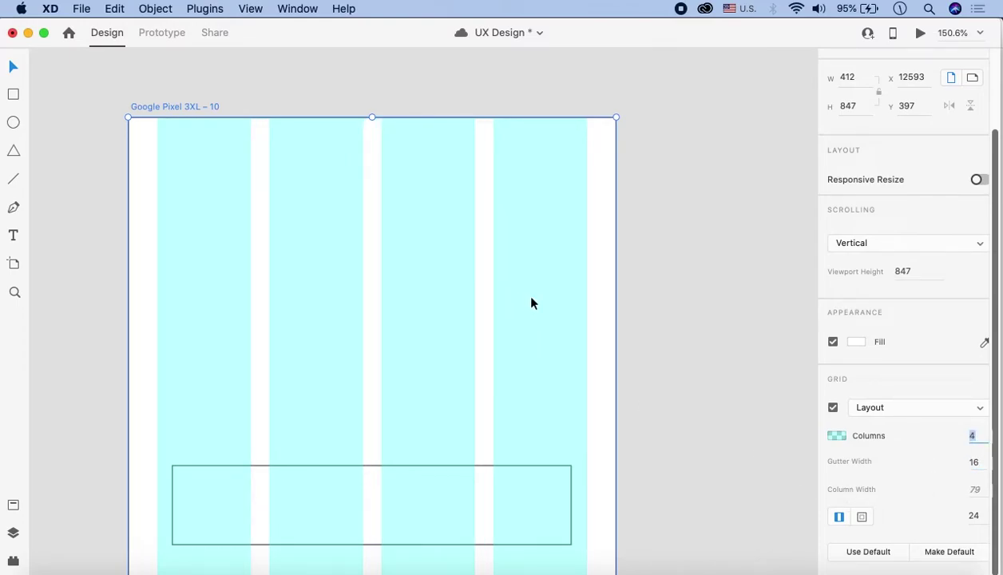
key("Return")
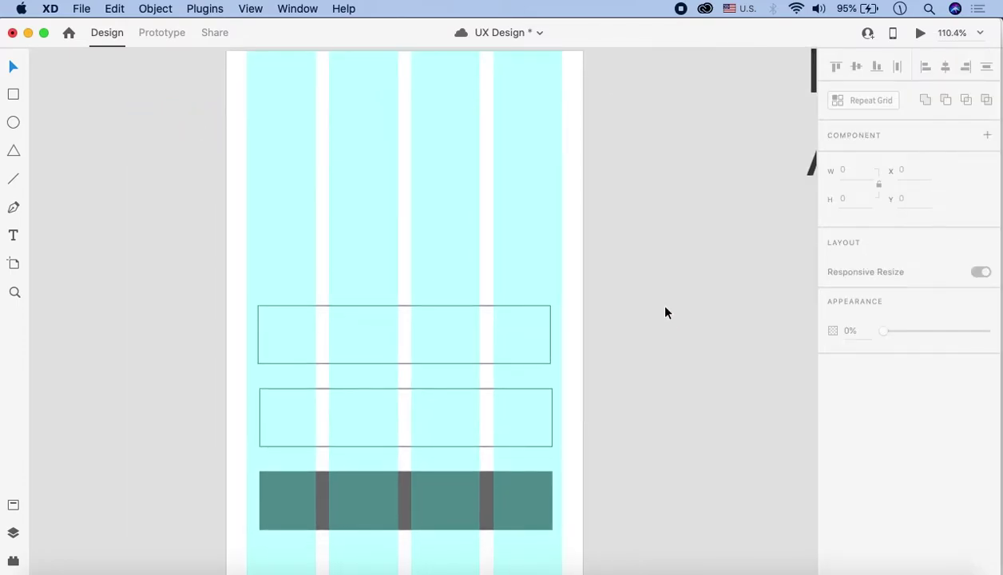
Step: Examine how the two input fields and the dark button sit against the artboard's updated layout grid
scroll(665, 311, "down", 5, "super")
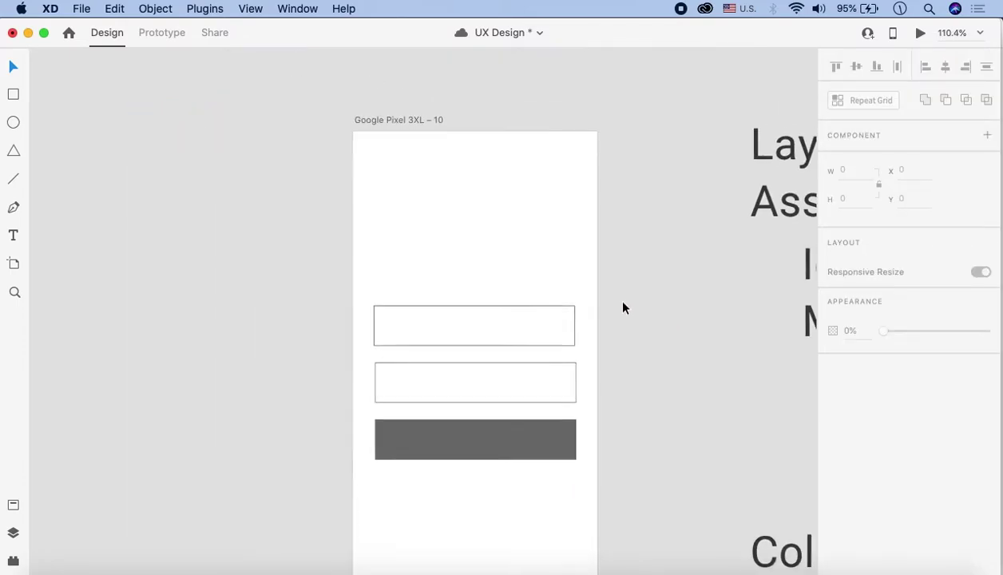
scroll(622, 307, "right", 3)
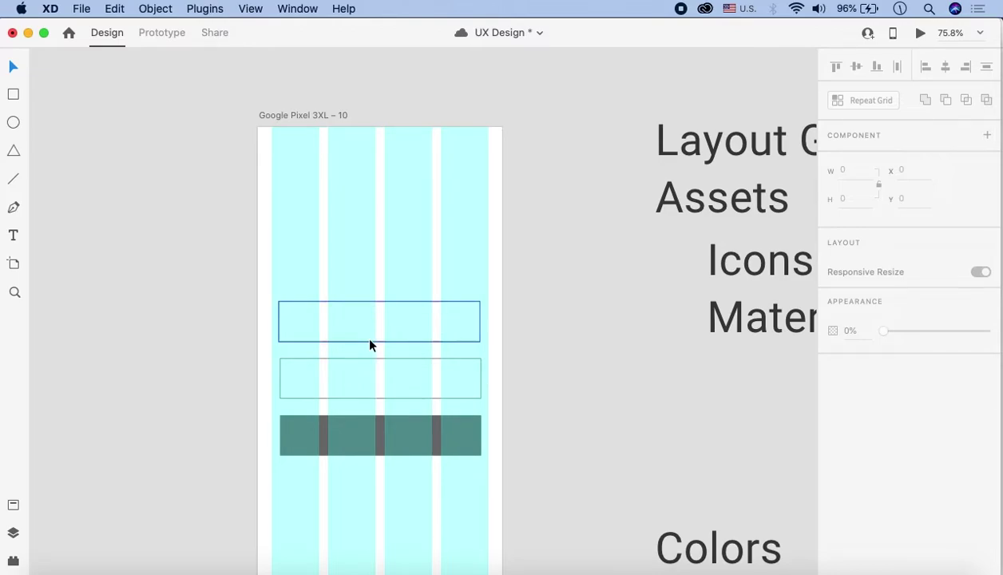
scroll(556, 319, "down", 3)
scroll(556, 319, "right", 2)
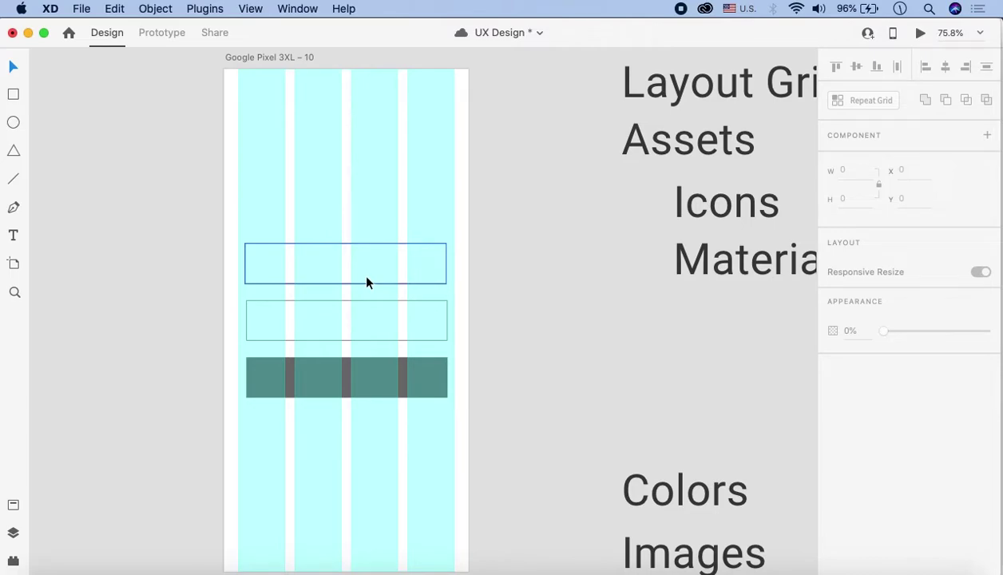
Step: Review the Assets entries in the text list, and switch to Chrome's open Material Design Resources page
scroll(366, 282, "right", 10)
scroll(367, 282, "up", 2)
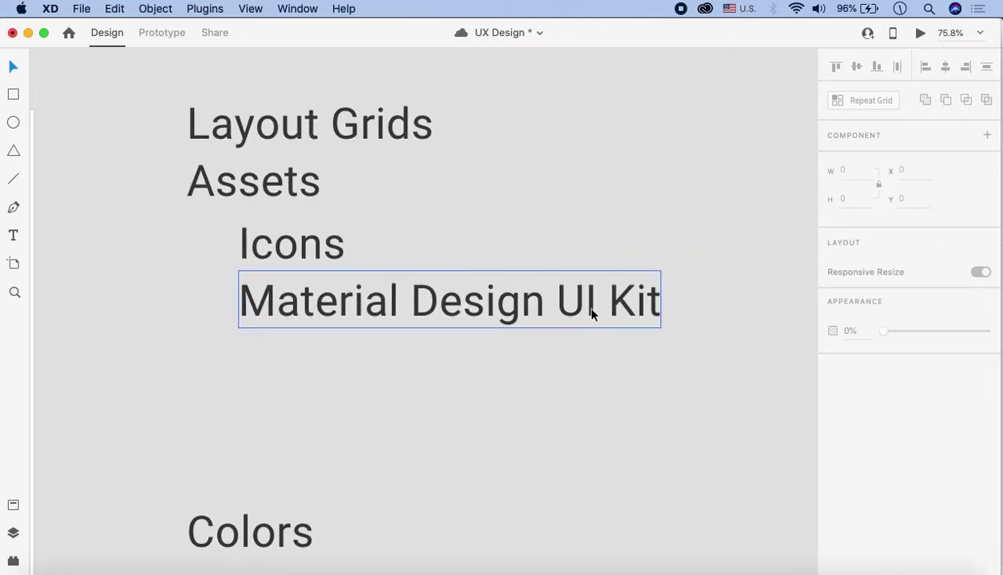
scroll(590, 311, "left", 12)
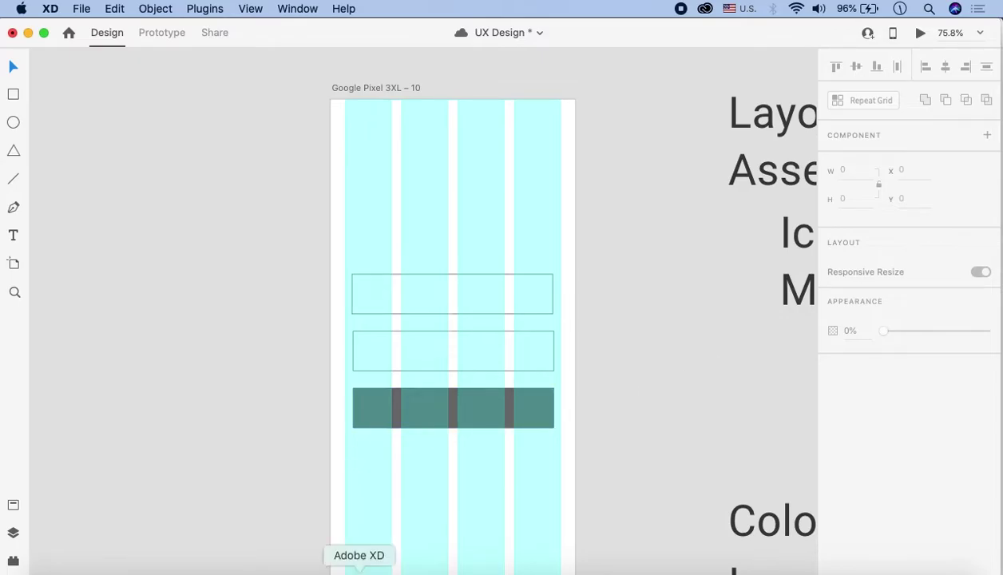
left_click(324, 565)
left_click(802, 37)
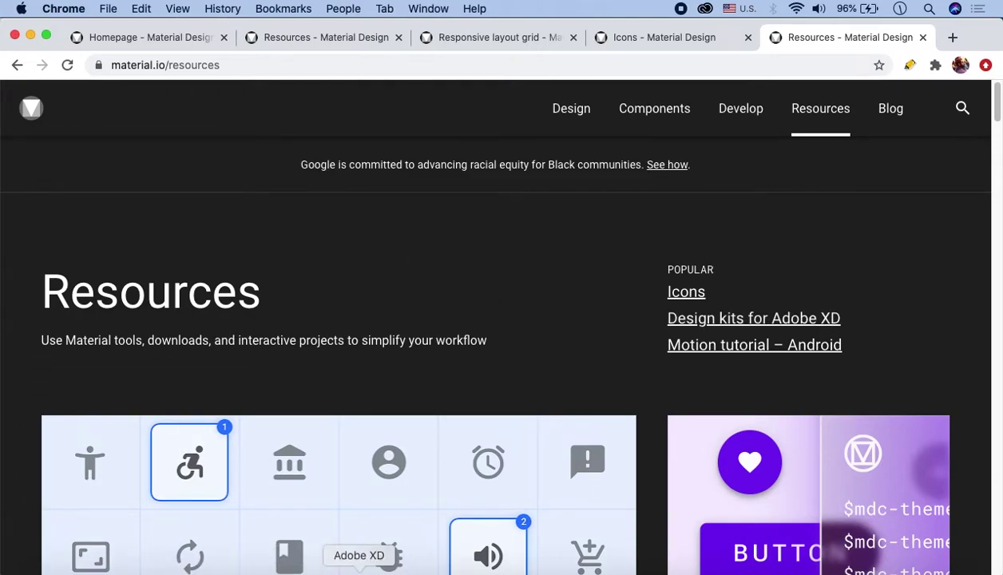
Step: Switch to Adobe XD, bring up the Light Theme sticker sheet, and browse its component artboards such as Buttons, Cards, Image Lists and Lists
left_click(357, 567)
left_click(28, 32)
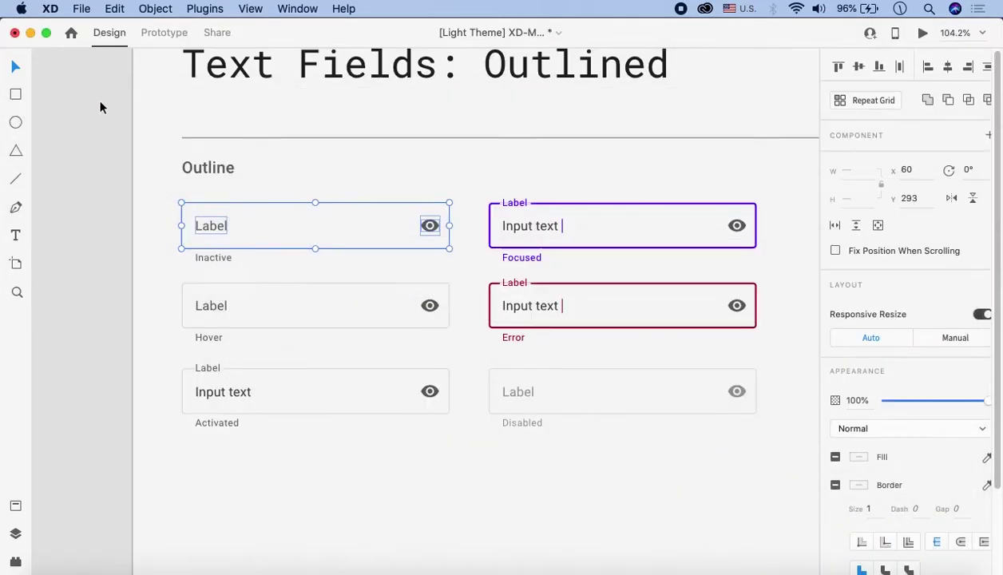
left_click(104, 142)
scroll(563, 288, "down", 5)
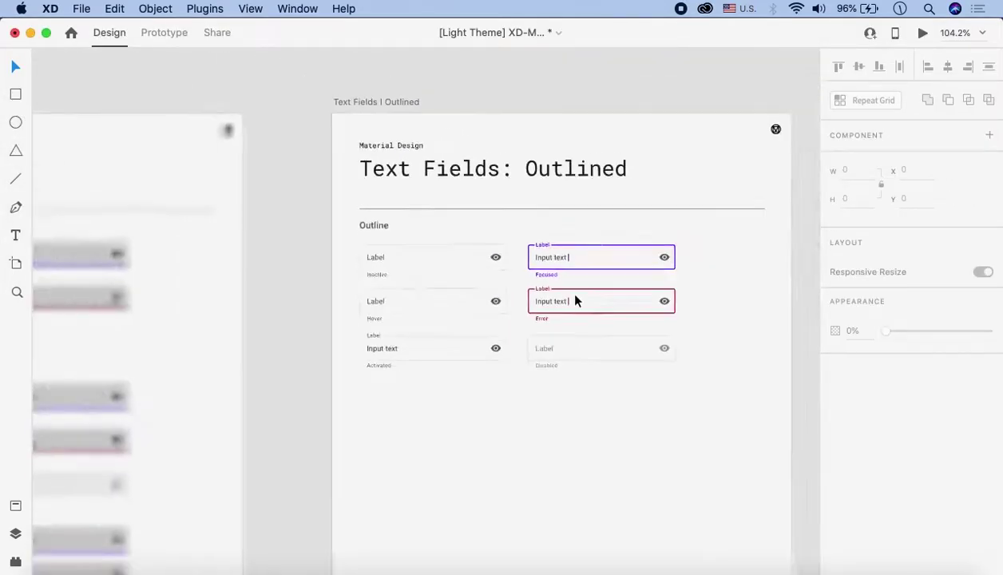
scroll(575, 295, "down", 8)
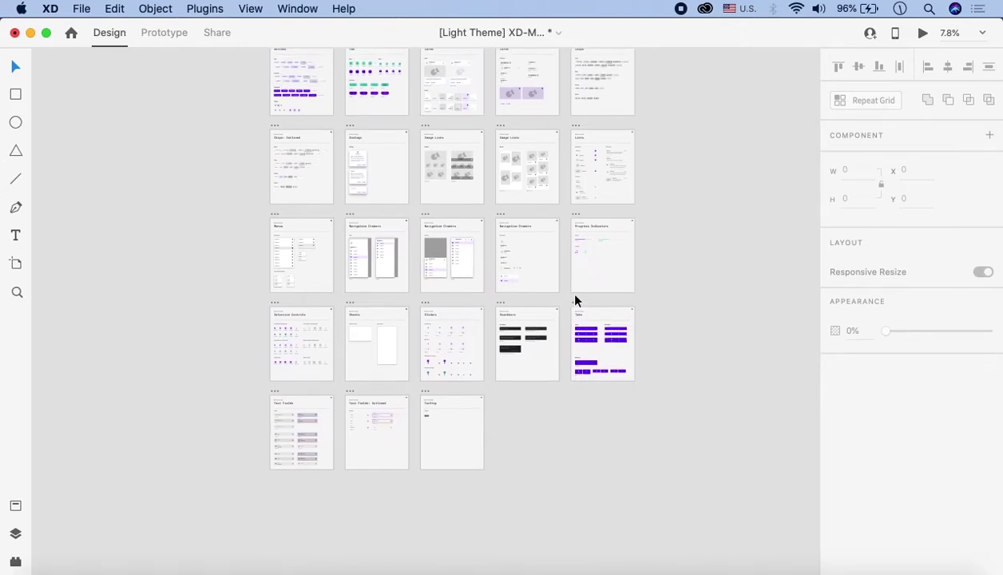
scroll(575, 300, "up", 2)
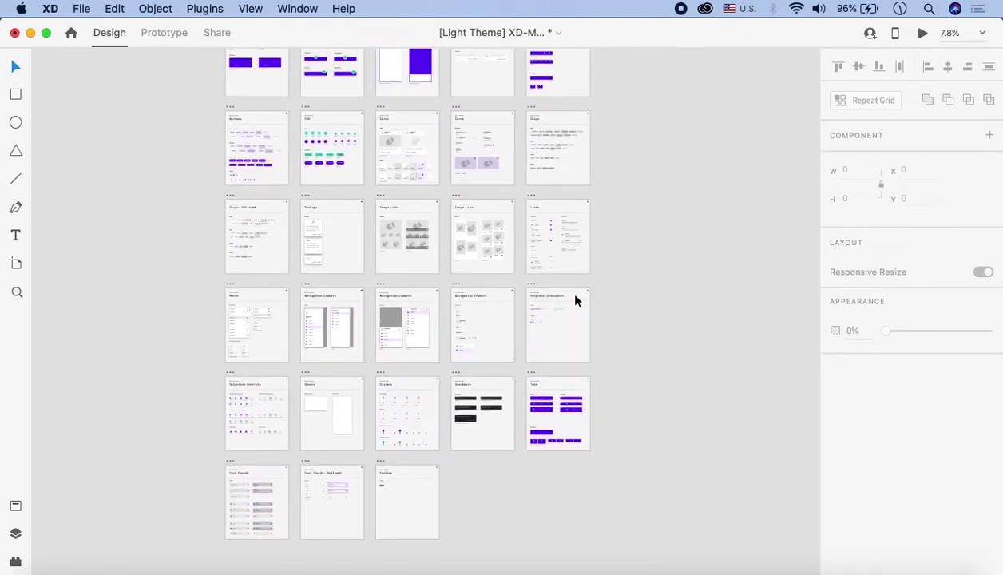
scroll(575, 299, "down", 5)
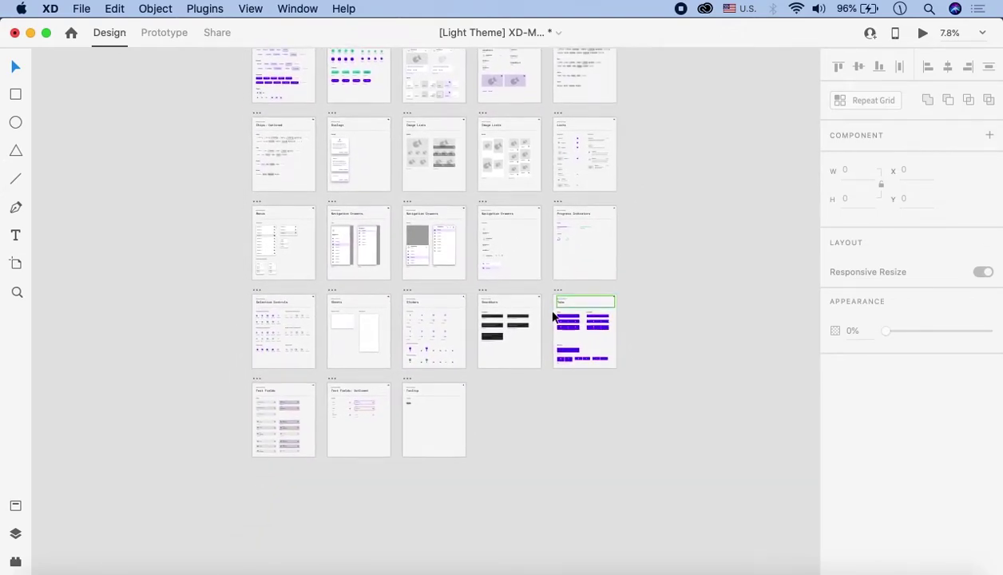
scroll(404, 465, "up", 4)
scroll(286, 196, "up", 3)
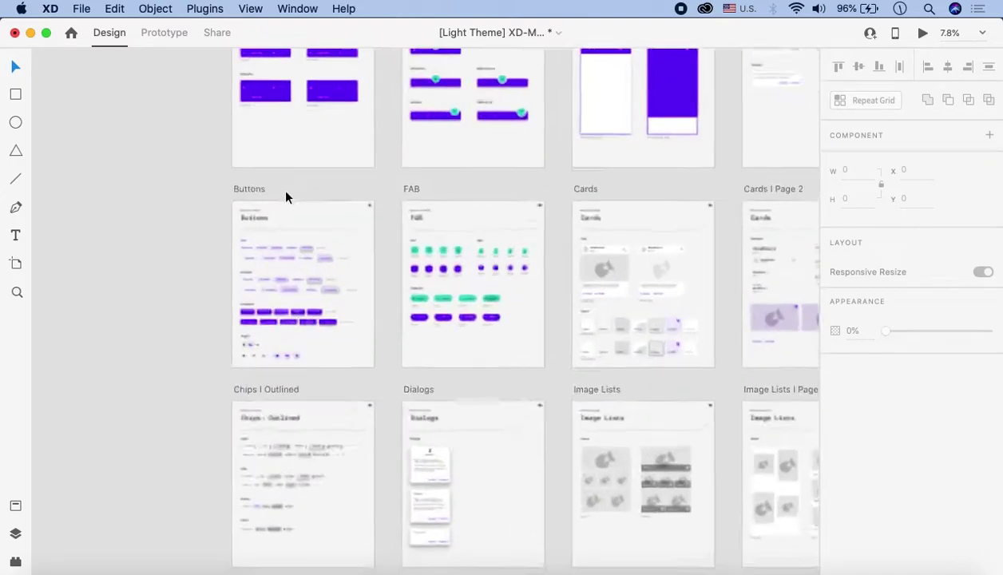
scroll(285, 197, "up", 3)
scroll(409, 301, "right", 10)
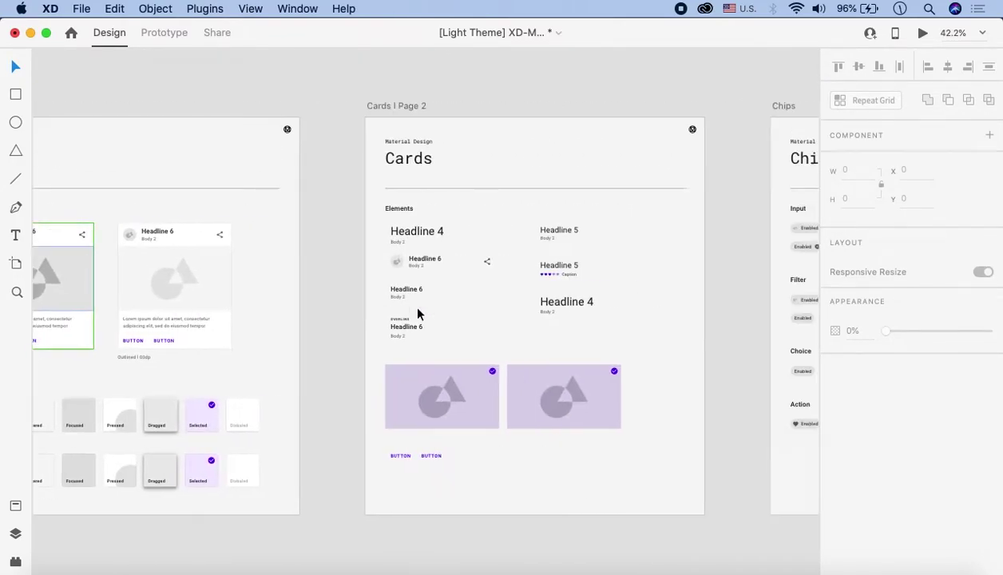
scroll(416, 314, "right", 10)
scroll(417, 314, "down", 10)
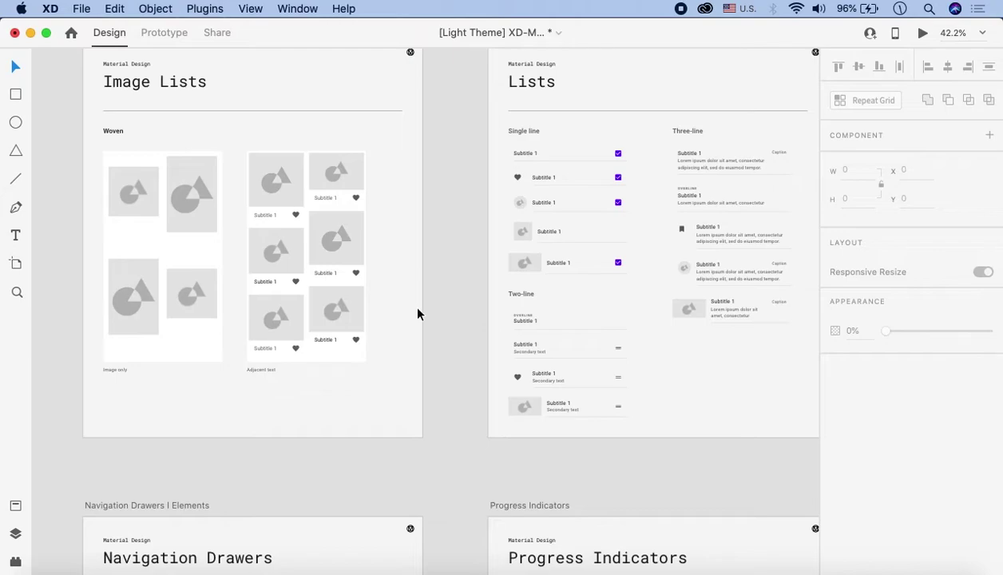
Step: Compare the filled text field variants with the outlined ones on the Text Fields and Text Fields: Outlined artboards
scroll(417, 314, "down", 5)
scroll(416, 314, "down", 5)
scroll(417, 314, "down", 3)
scroll(319, 281, "up", 5)
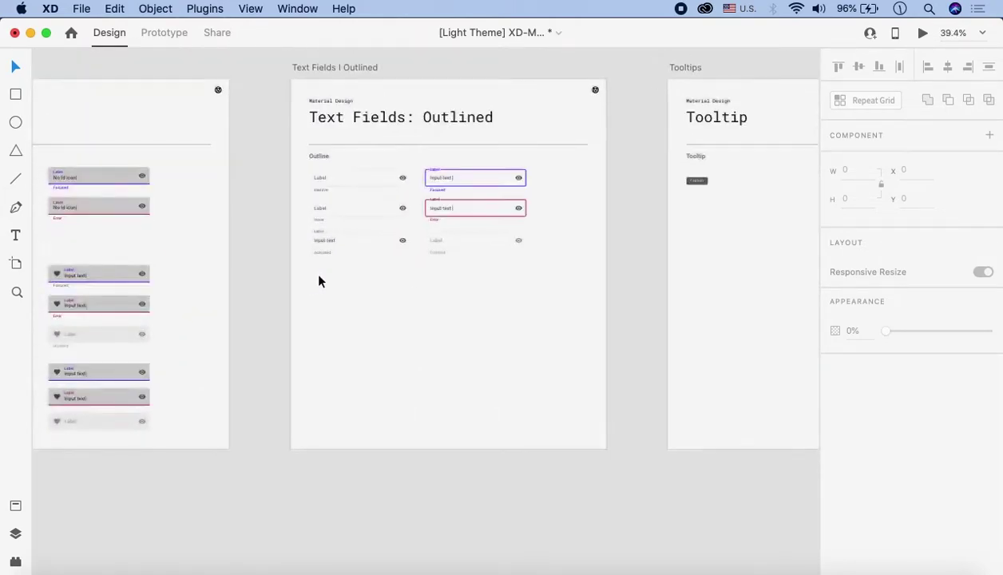
scroll(318, 281, "up", 5)
scroll(388, 226, "up", 1)
scroll(396, 302, "up", 2)
scroll(372, 287, "down", 5)
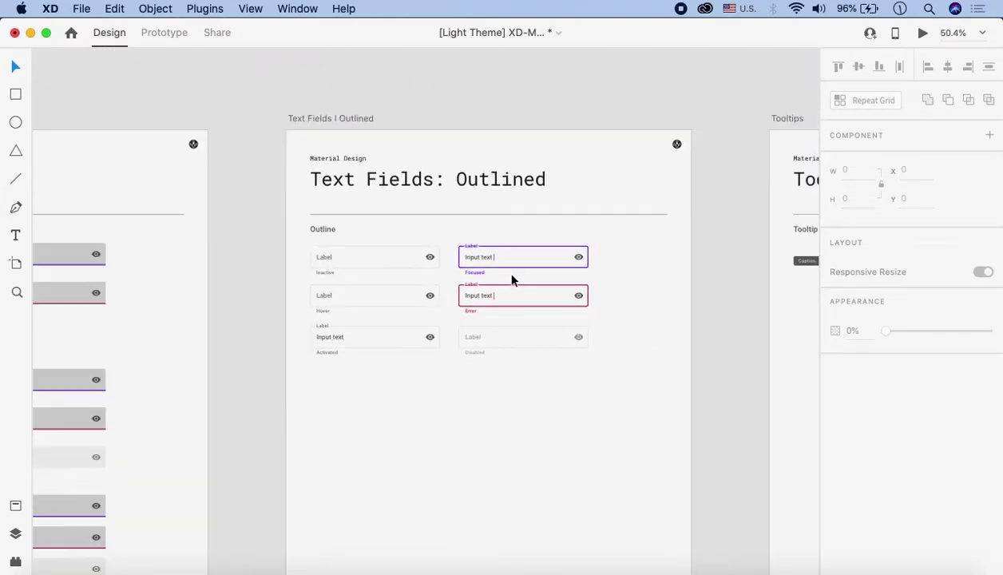
scroll(463, 220, "down", 2)
scroll(463, 220, "left", 2)
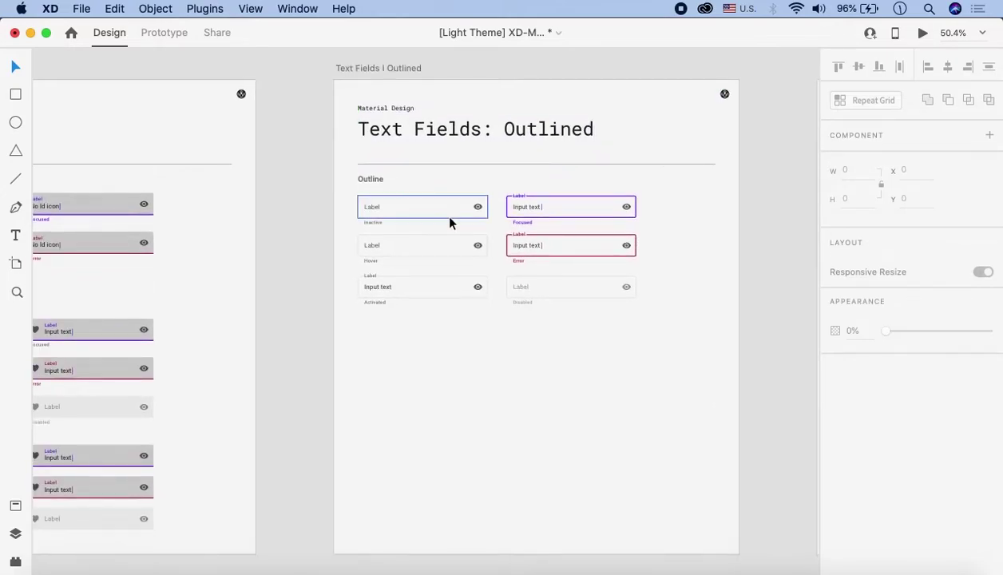
scroll(412, 79, "left", 3)
scroll(412, 78, "up", 1)
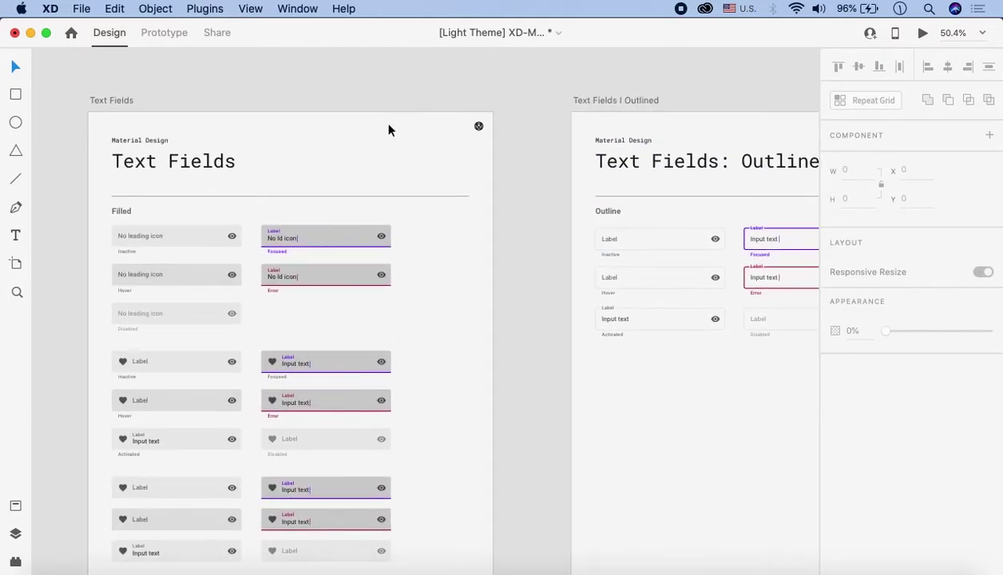
scroll(125, 123, "left", 2)
scroll(125, 122, "up", 1)
scroll(316, 204, "down", 5)
scroll(304, 179, "up", 5)
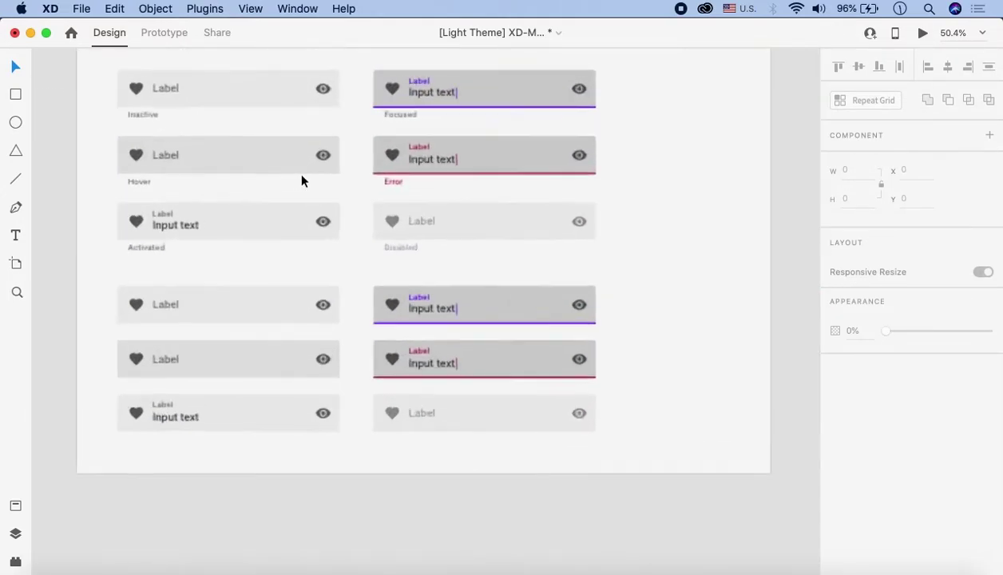
scroll(302, 181, "down", 10)
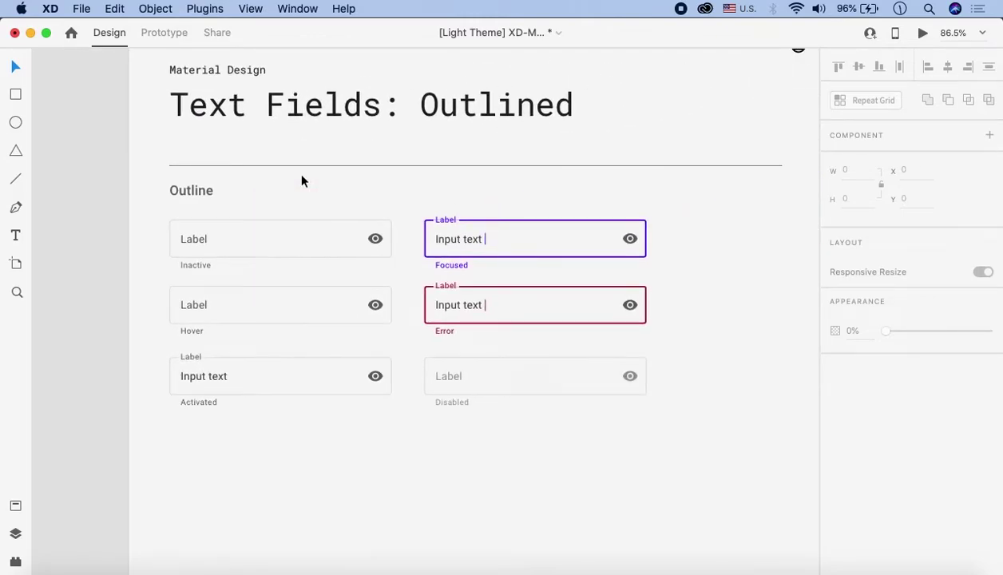
Step: Copy the Inactive outlined text field, including its label, eye icon and caption
scroll(269, 262, "up", 4)
scroll(269, 262, "left", 2)
scroll(268, 262, "down", 1)
left_click_drag(145, 214, 484, 310)
key("super+c")
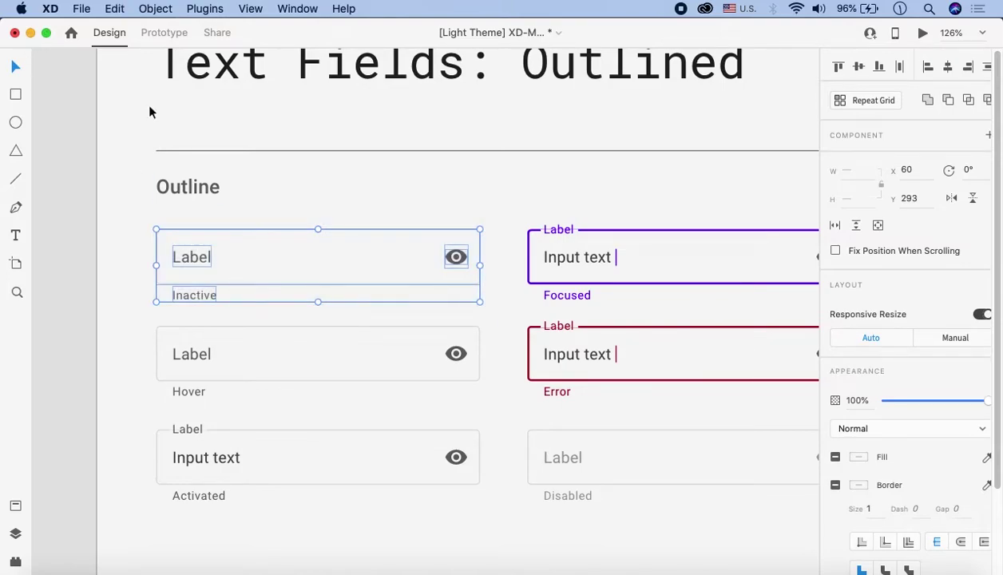
Step: Paste the Inactive text field into the UX Design document and place it on the empty canvas beside the Google Pixel 3XL artboard
left_click(915, 569)
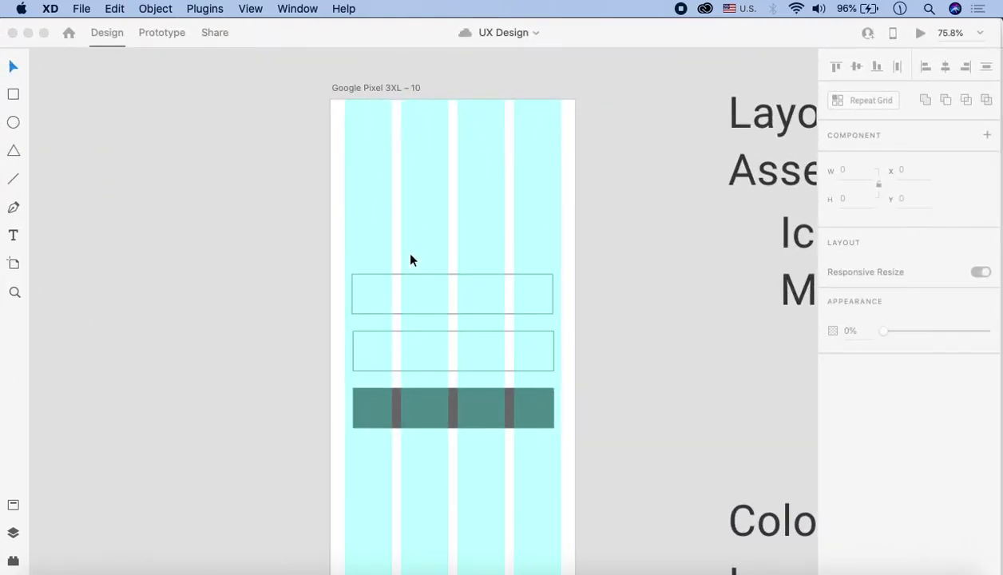
key("super+v")
left_click_drag(347, 313, 209, 240)
left_click(269, 316)
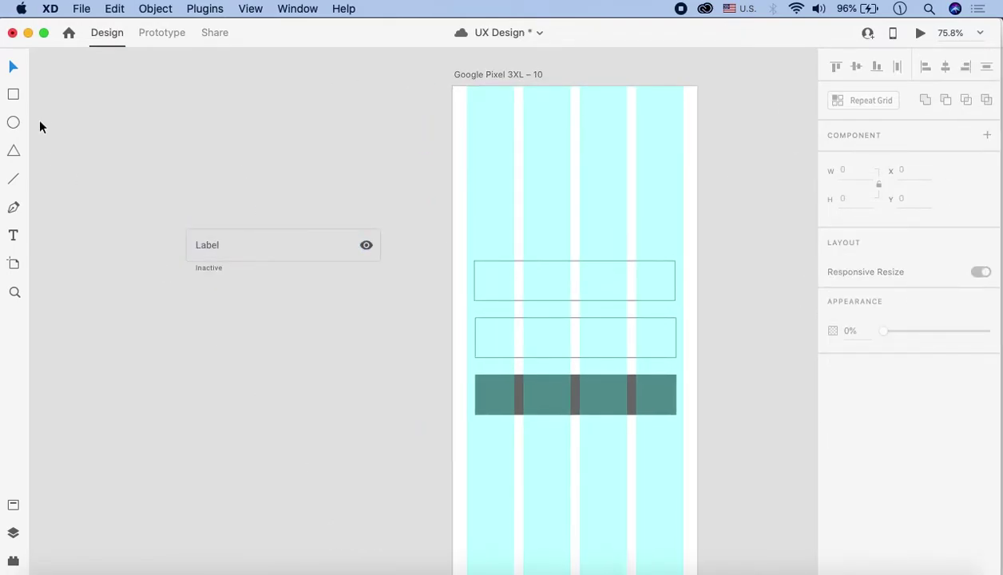
Step: Return to the Light Theme document and select the Activated outlined text field with its label, eye icon and caption
left_click(28, 32)
left_click(111, 318)
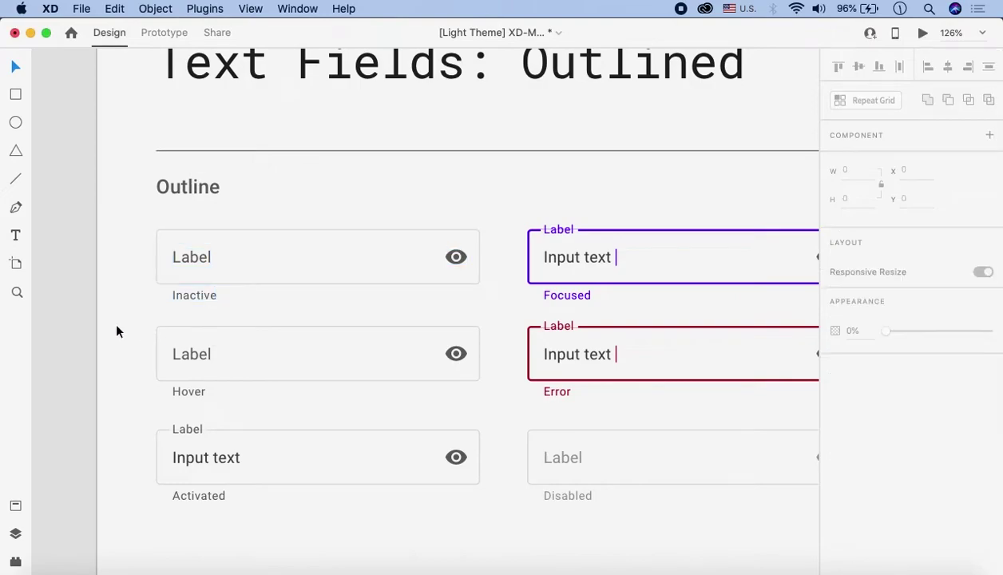
scroll(128, 320, "down", 3)
left_click_drag(156, 341, 514, 442)
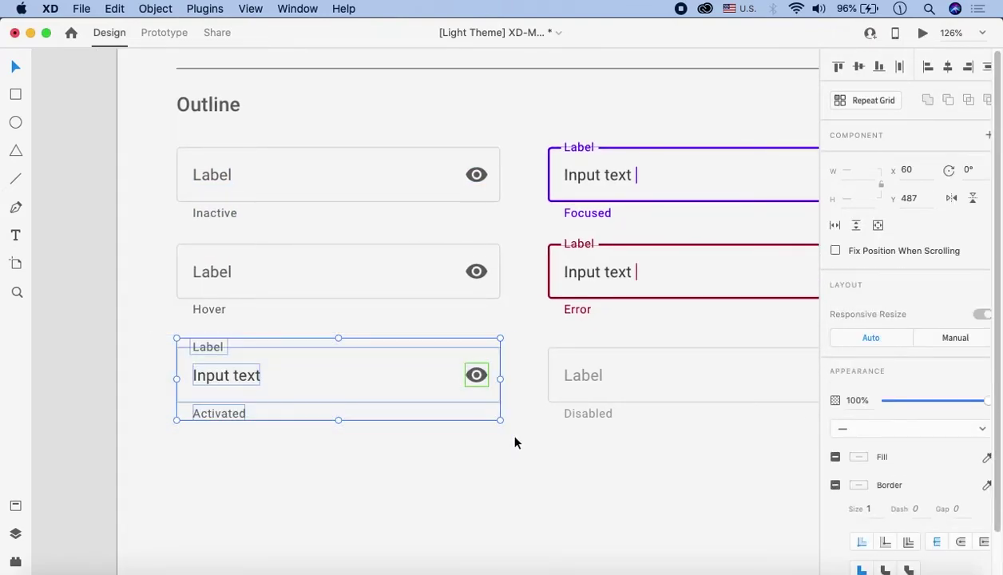
left_click(488, 336)
left_click(477, 376)
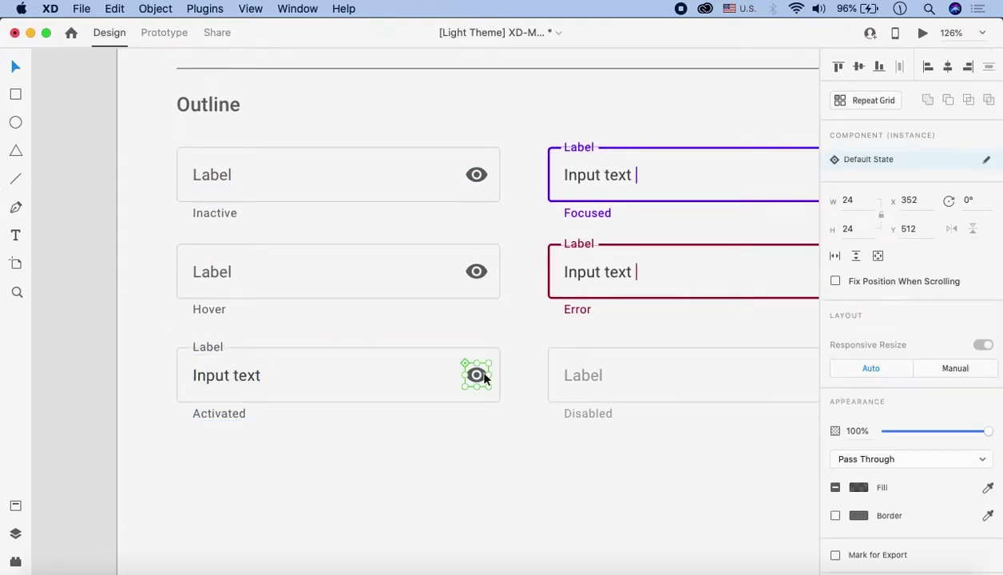
right_click(479, 377)
left_click(525, 447)
key("Escape")
Step: Copy the Activated outlined text field and paste it into the UX Design document, below the Inactive text field
left_click_drag(157, 341, 509, 441)
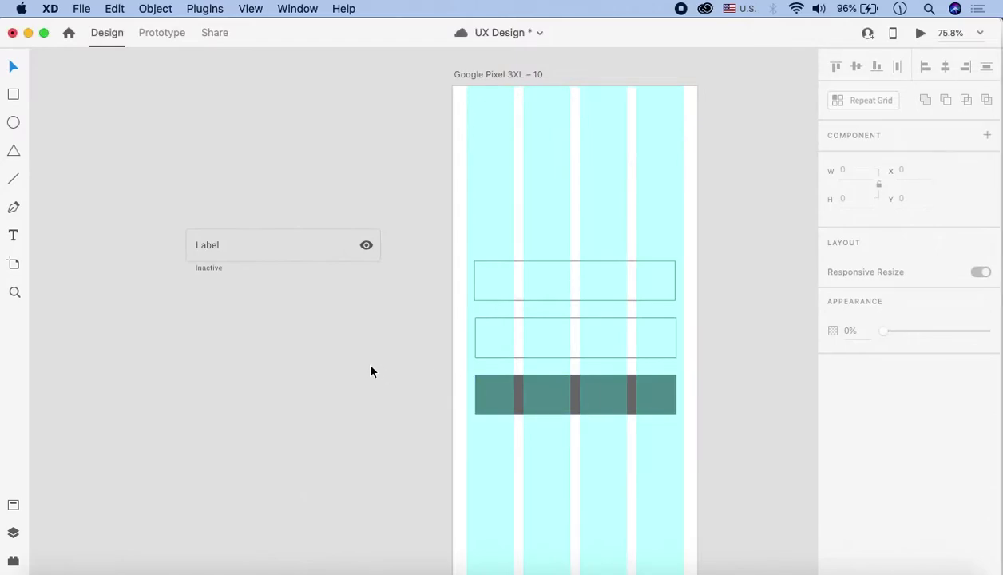
key("super+v")
left_click_drag(352, 316, 208, 337)
left_click(228, 201)
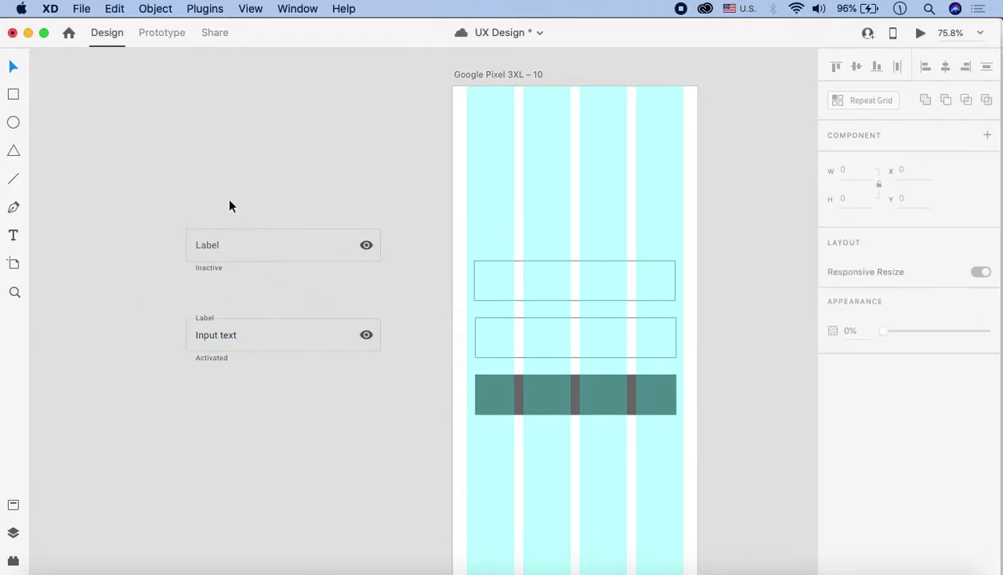
Step: Check the layout grid settings of the Google Pixel 3XL artboard
scroll(223, 207, "right", 5)
scroll(223, 208, "up", 2)
left_click(375, 111)
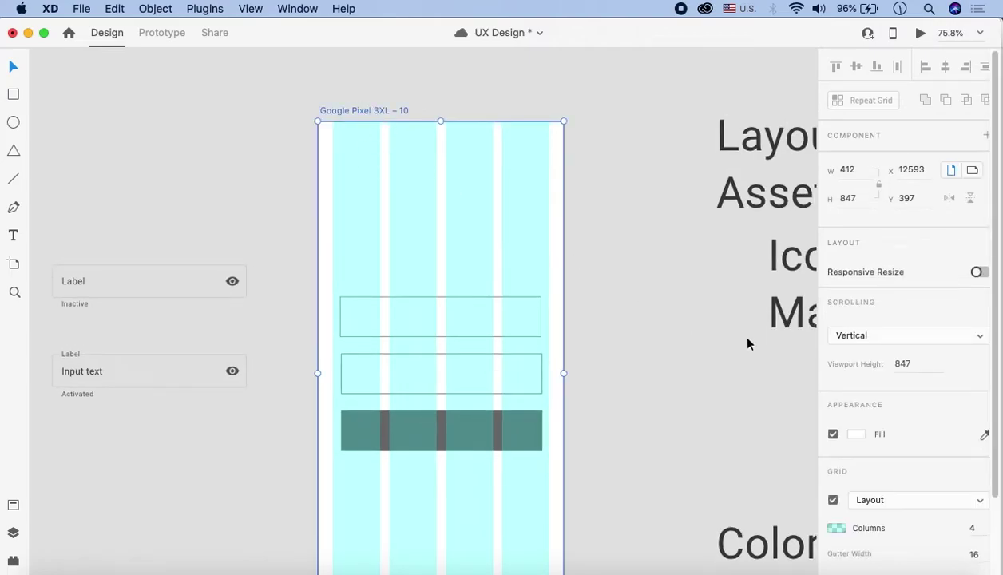
scroll(872, 511, "down", 3)
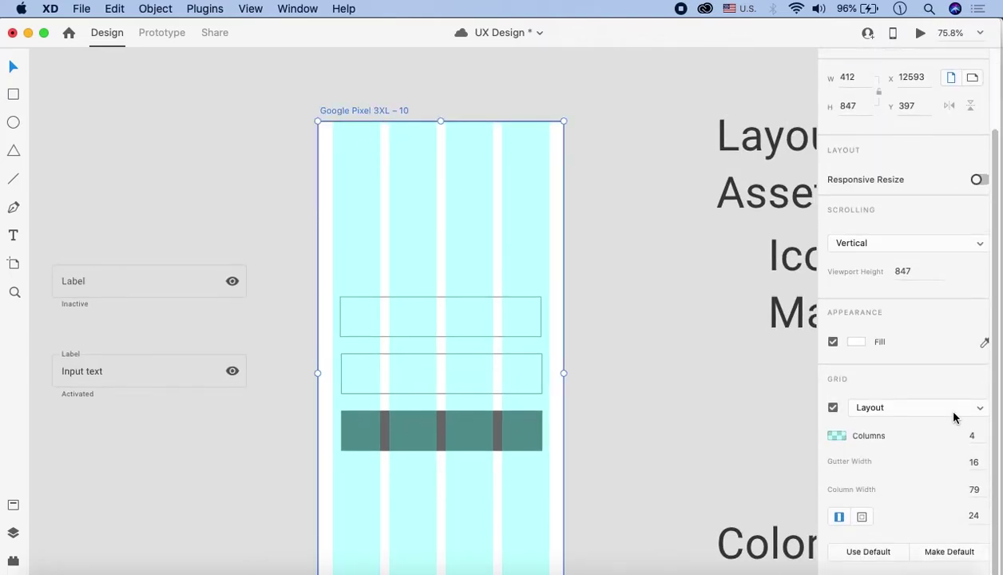
left_click(653, 324)
Step: Move the two placeholder input boxes and the dark button off the artboard, above the pasted text fields
scroll(655, 399, "left", 3)
scroll(654, 399, "down", 1)
left_click_drag(632, 455, 439, 321)
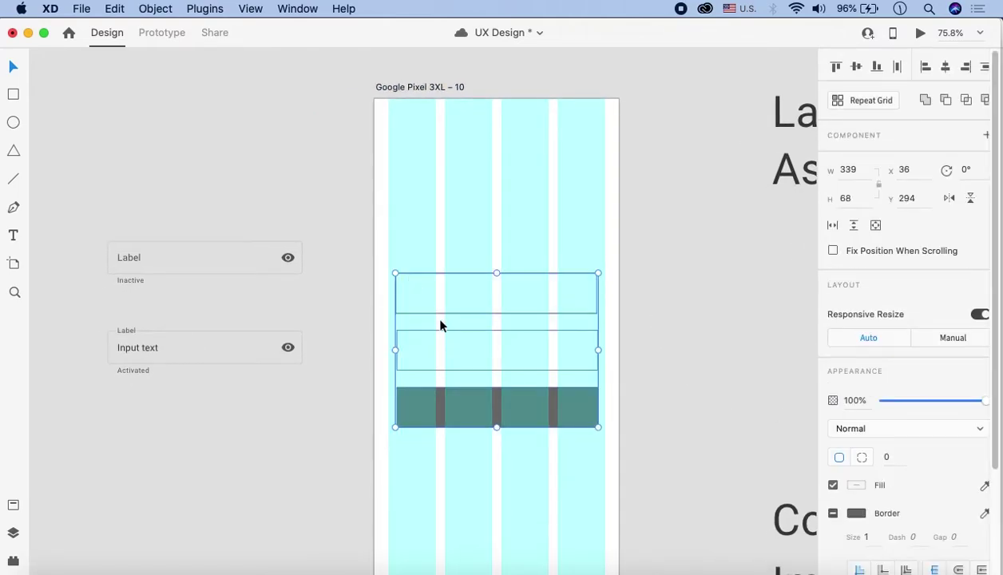
left_click_drag(493, 415, 327, 268)
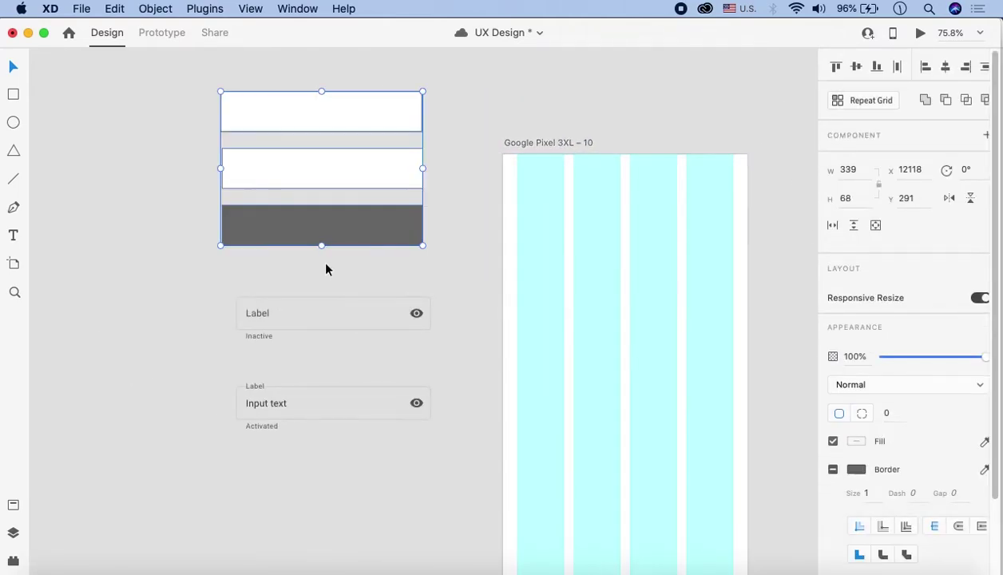
left_click(174, 253)
Step: Move the Inactive text field with its label, eye icon and caption onto the Google Pixel 3XL artboard
left_click_drag(173, 254, 333, 348)
left_click(204, 336)
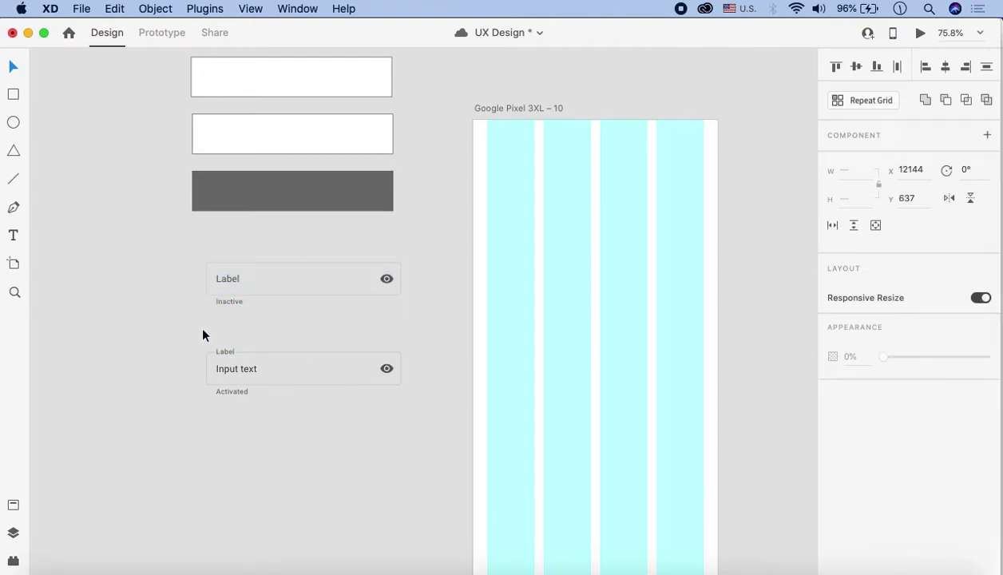
left_click_drag(159, 341, 400, 428)
left_click(188, 257)
left_click_drag(180, 247, 406, 330)
left_click_drag(221, 283, 394, 333)
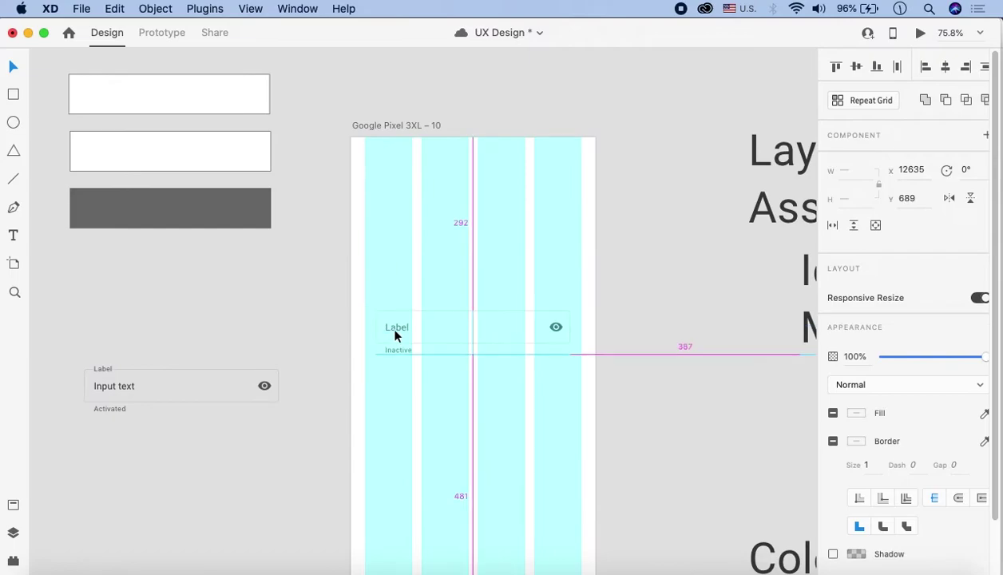
Step: Delete the Inactive caption under the text field on the artboard, and save the document
key("super+3")
left_click_drag(259, 349, 257, 329)
left_click(268, 402)
double_click(261, 381)
key("BackSpace")
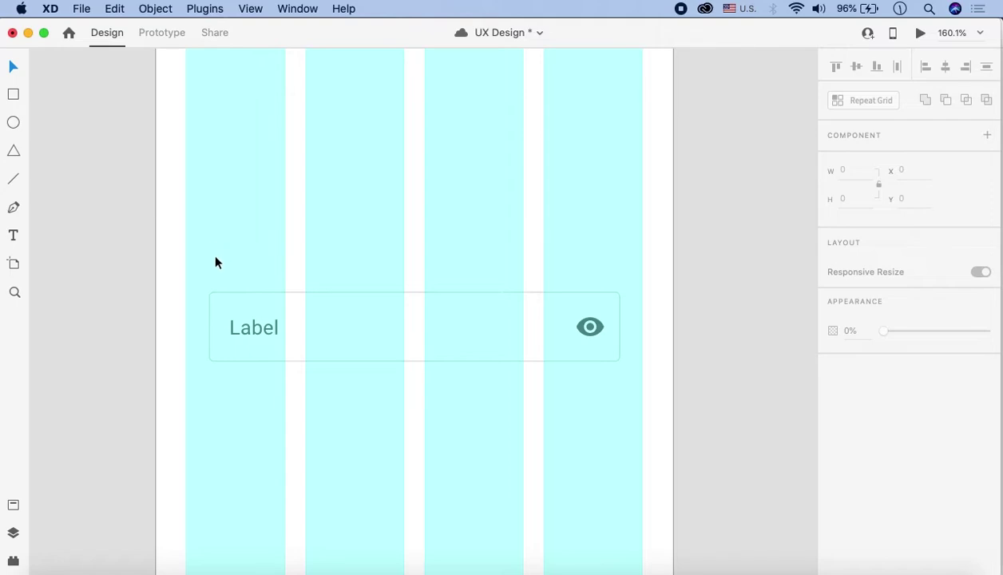
key("super+s")
Step: Extend the text field's left edge to the start of the first grid column, at X 24
left_click_drag(196, 274, 250, 401)
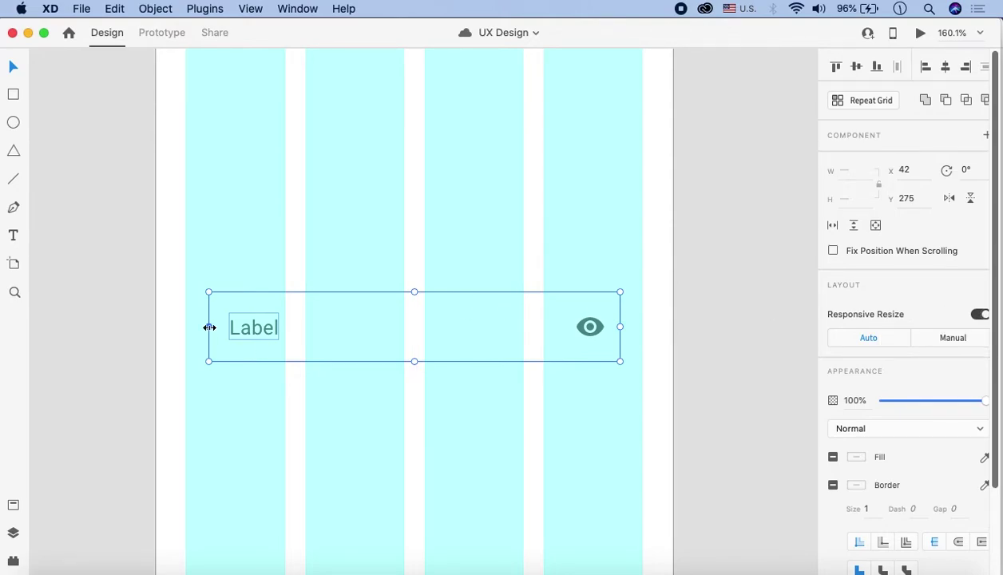
scroll(203, 327, "up", 5)
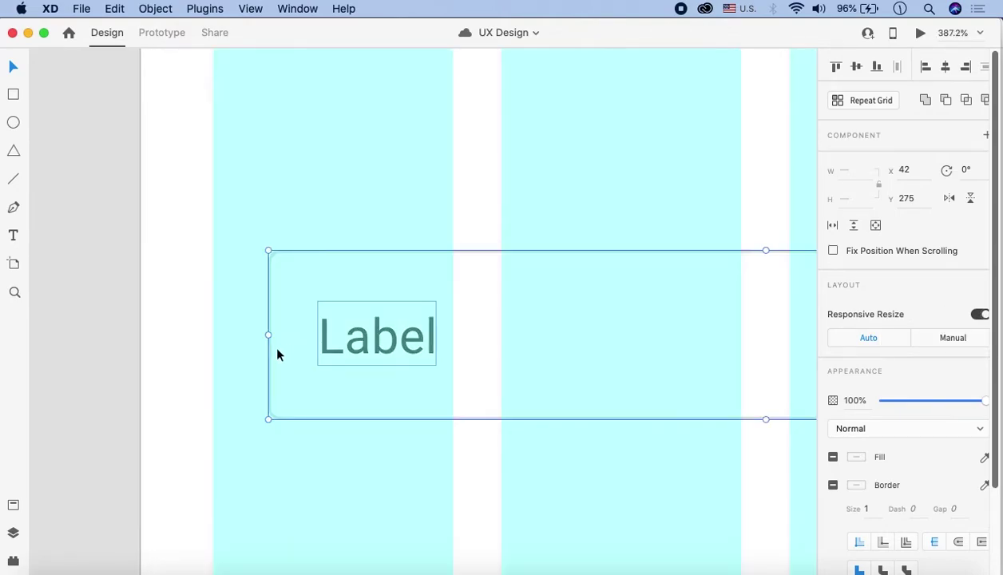
mouse_move(268, 336)
left_mouse_down()
mouse_move(234, 338)
mouse_move(356, 351)
mouse_move(259, 347)
left_mouse_up()
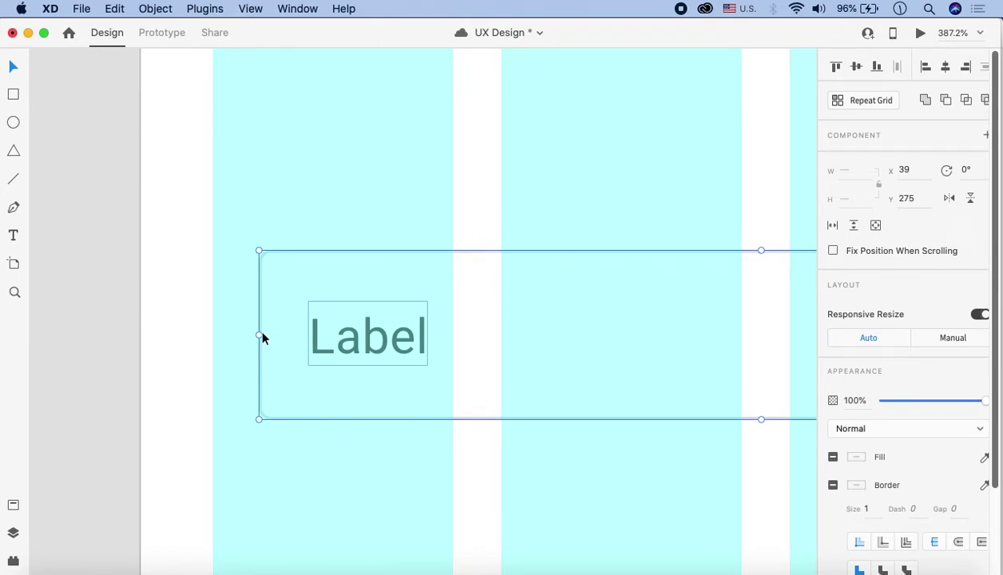
left_click_drag(259, 335, 215, 375)
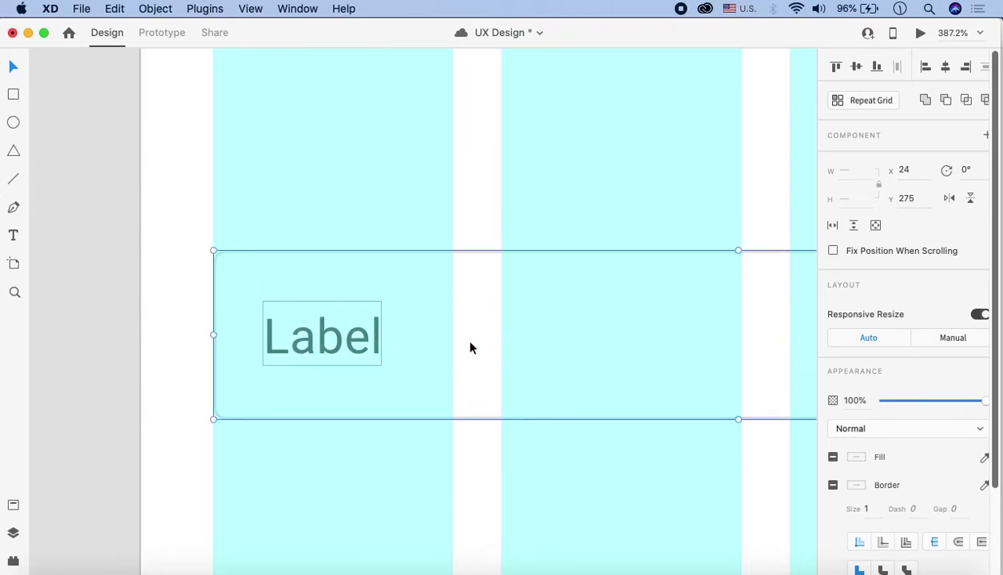
Step: Try to resize the text field from its right edge, and undo the change
scroll(471, 348, "right", 10)
left_click_drag(615, 452, 437, 288)
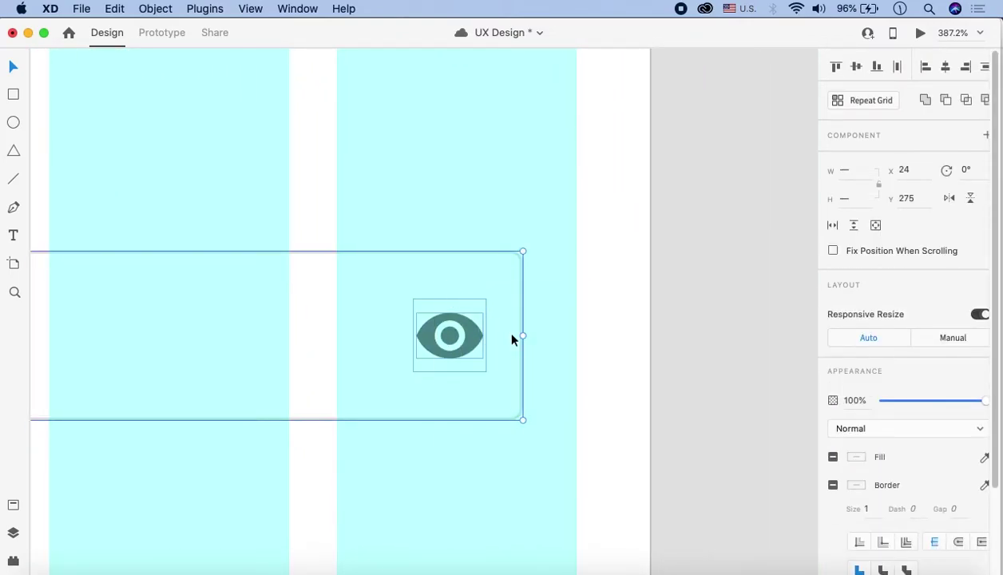
mouse_move(524, 339)
left_mouse_down()
mouse_move(538, 337)
mouse_move(485, 340)
mouse_move(517, 348)
left_mouse_up()
key("super+z")
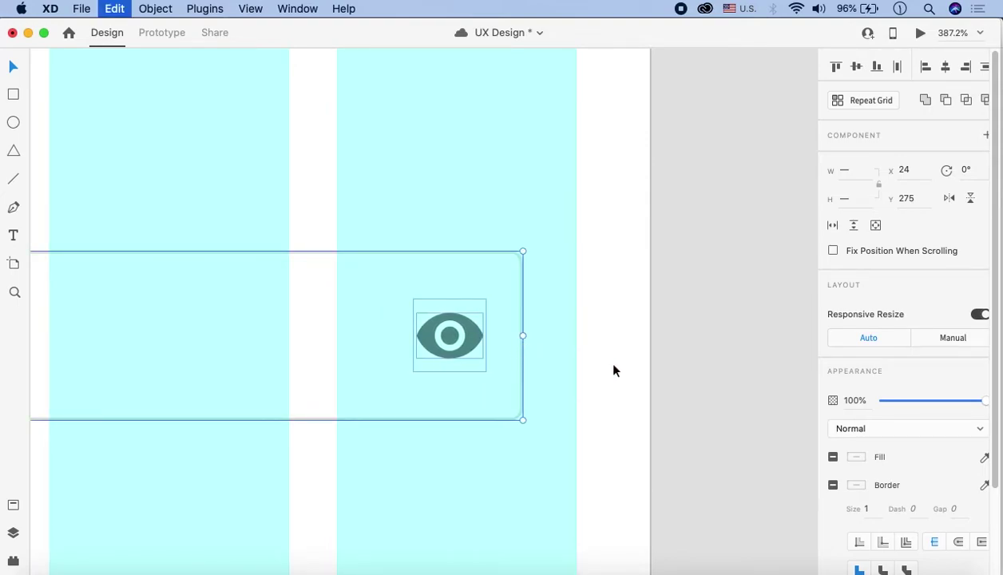
Step: Group the eye icon's parts inside the outlined text field into a single object
left_click(634, 370)
left_click_drag(599, 455, 479, 283)
key("Return")
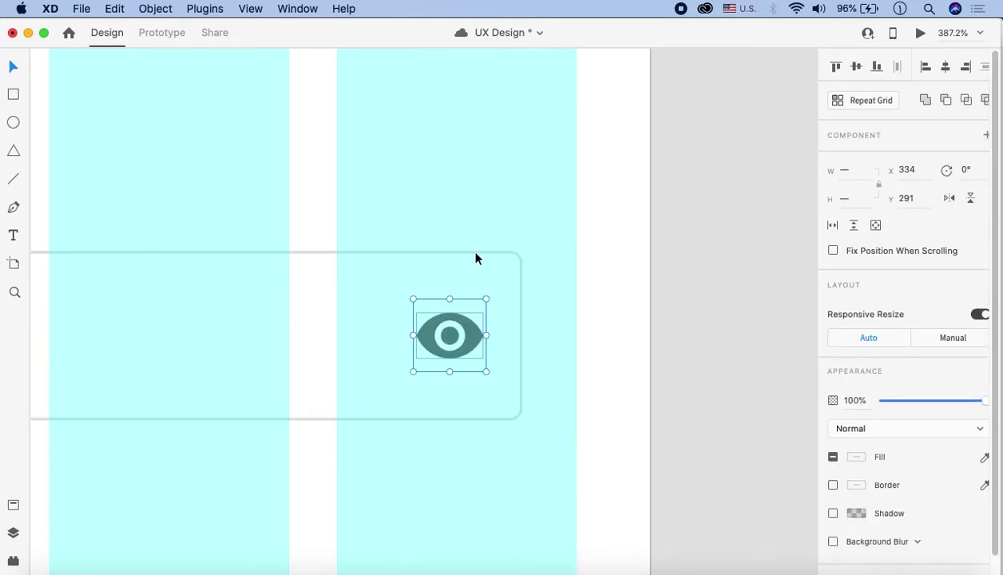
right_click(471, 335)
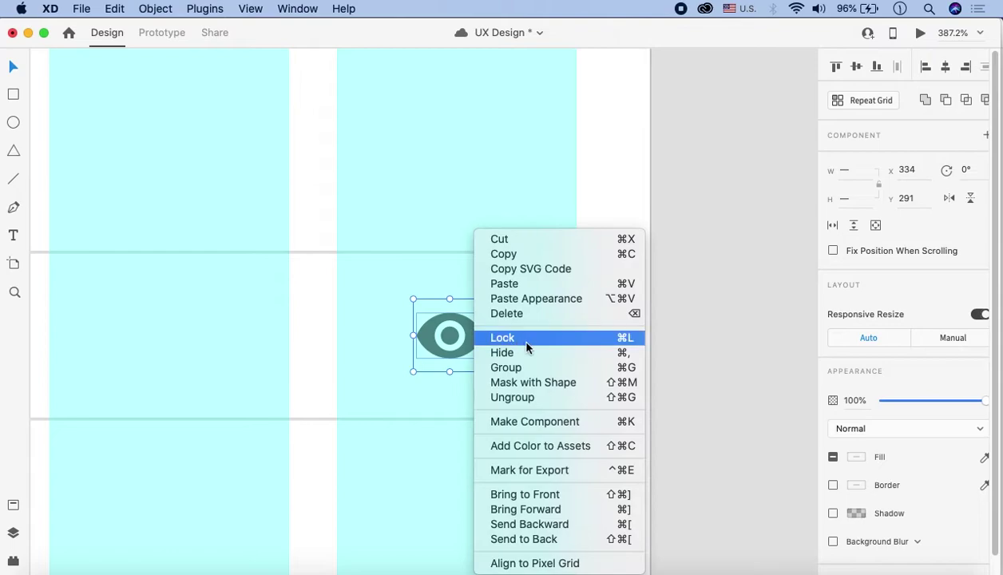
left_click(522, 369)
Step: Extend the text field, together with its eye icon, to the outer edge of the last grid column
left_click_drag(589, 448, 452, 256)
left_click_drag(525, 336, 573, 349)
left_click(623, 343)
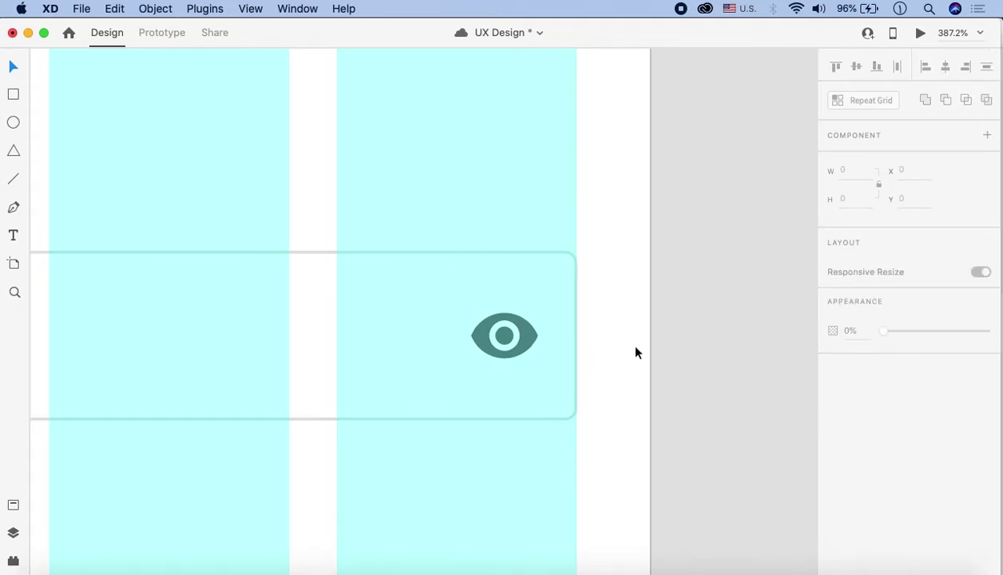
Step: Delete the eye icon from the text field
key("super+minus")
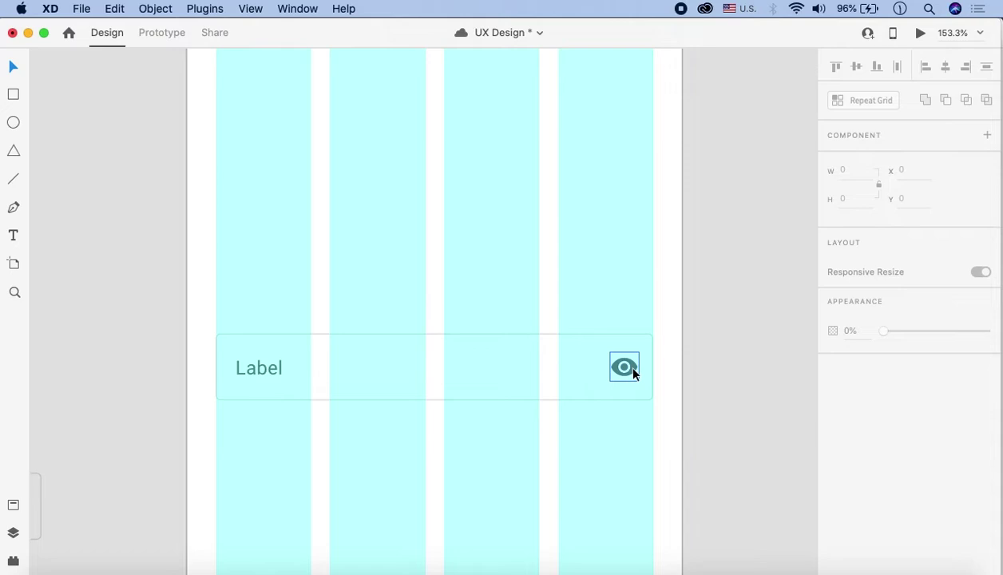
left_click(632, 369)
key("Escape")
Step: Duplicate the outlined text field with its label directly below the original, aligned to the same grid columns
scroll(633, 373, "down", 5)
left_click_drag(659, 371, 242, 194)
key("alt")
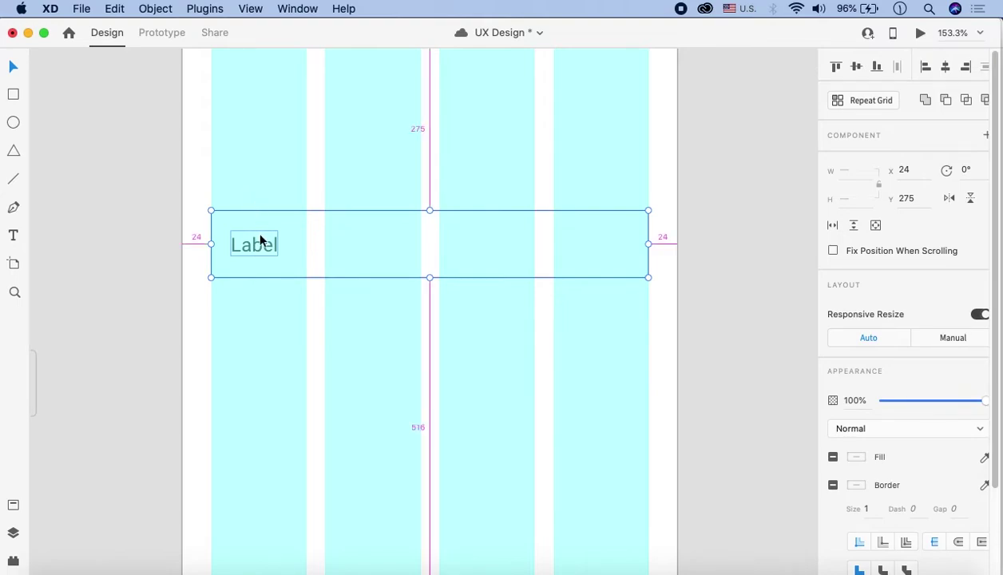
left_click_drag(262, 246, 257, 336)
left_click(312, 417)
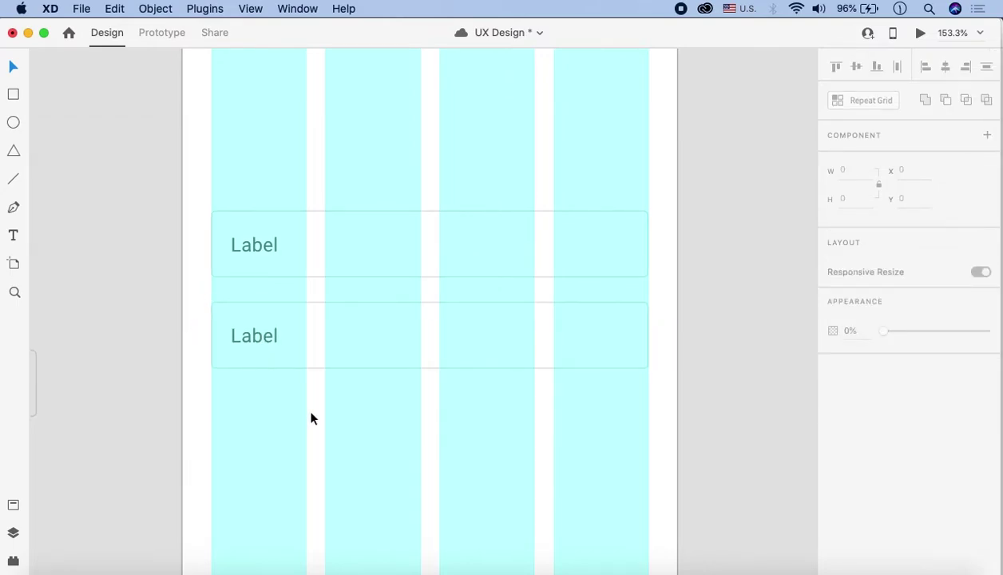
Step: Change the upper field's label to "Name" and the lower field's label to "Phone Number"
double_click(261, 245)
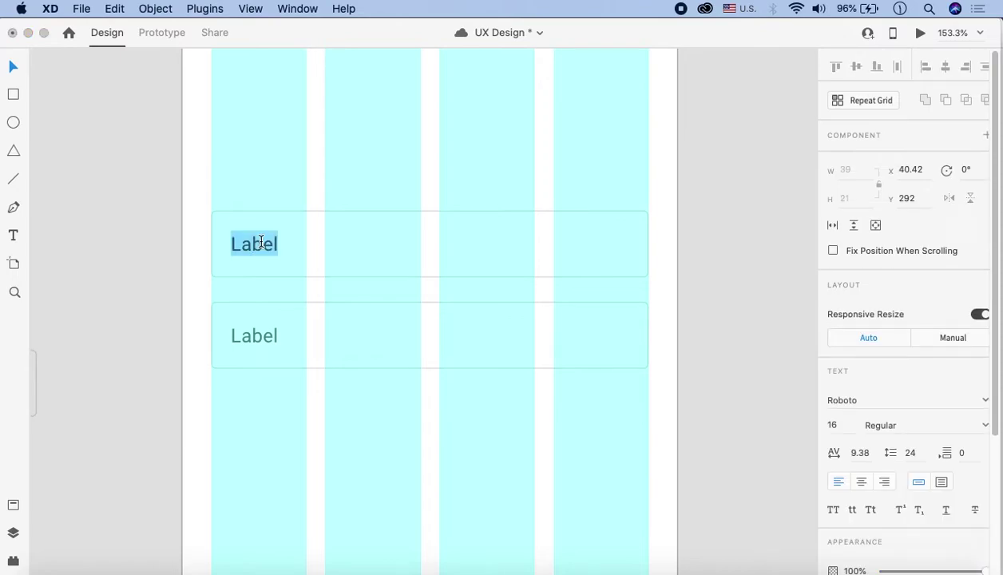
type("Name")
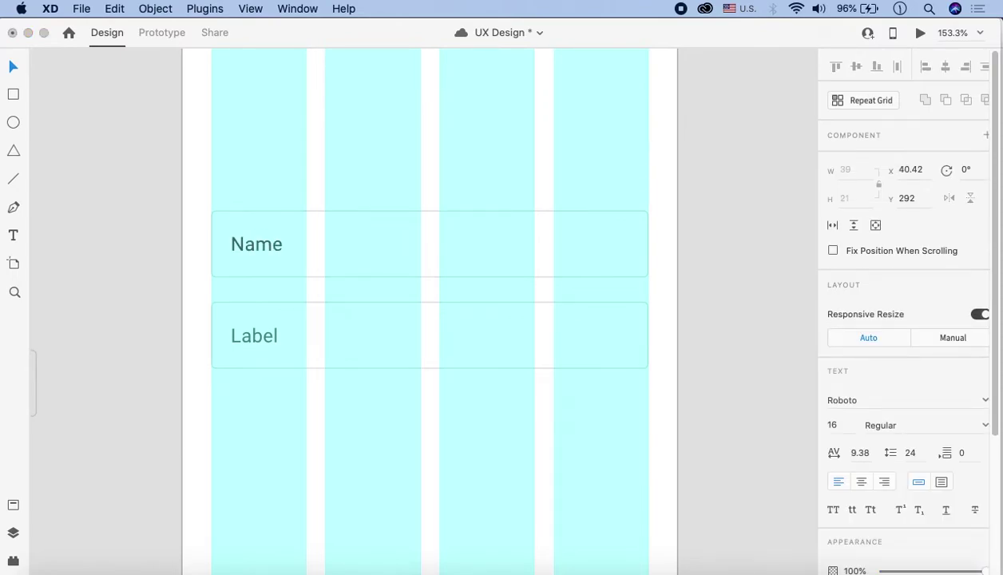
double_click(272, 332)
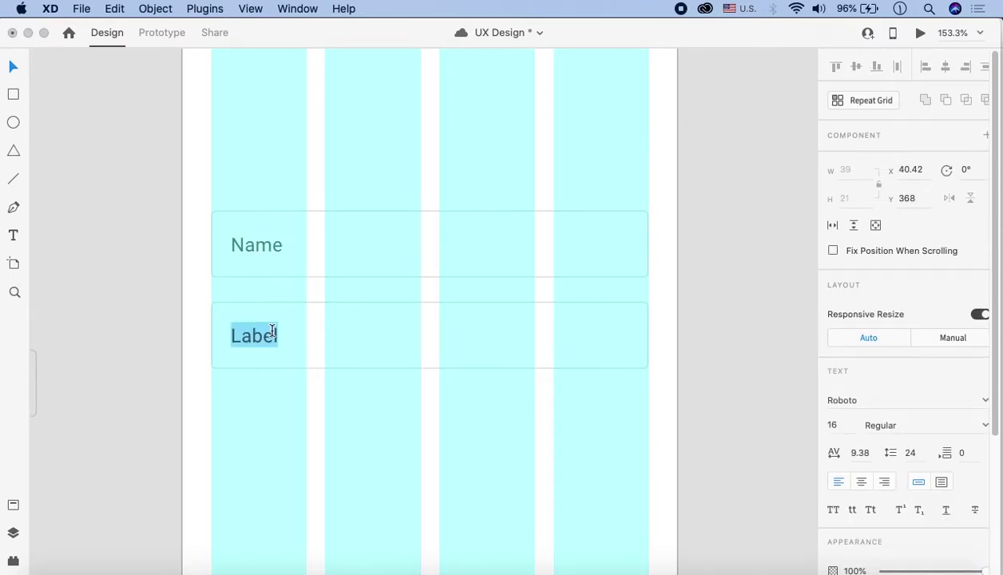
type("Phone Number")
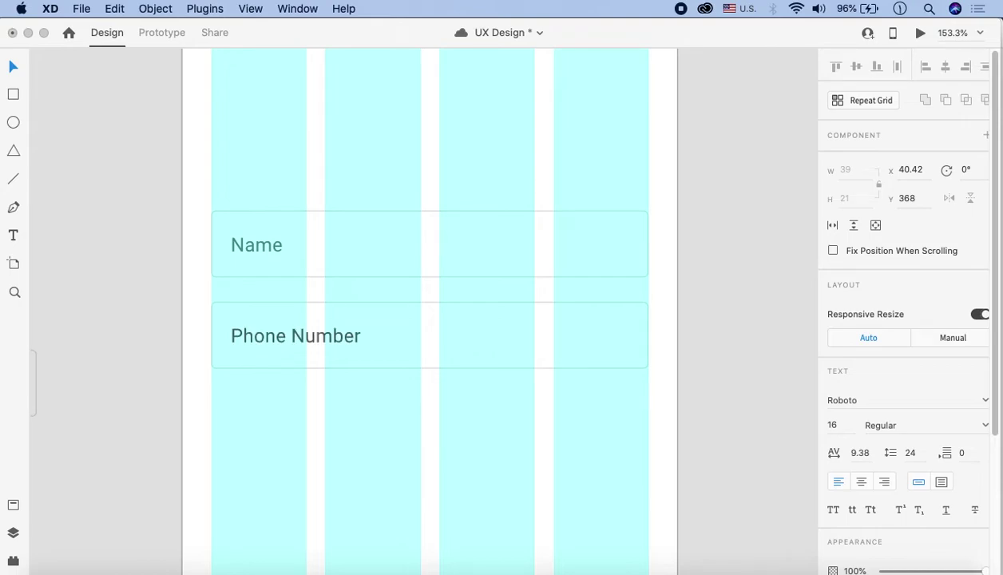
left_click(729, 280)
Step: Switch to the Light Theme Material Design kit and examine its component artboards and the button styles on the Buttons artboard
scroll(665, 246, "down", 5)
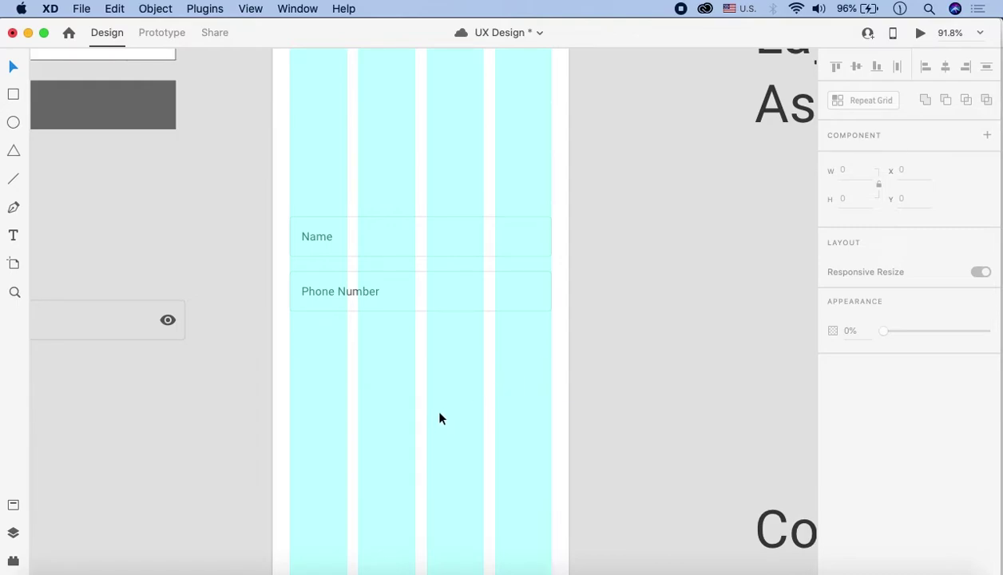
scroll(451, 413, "left", 5)
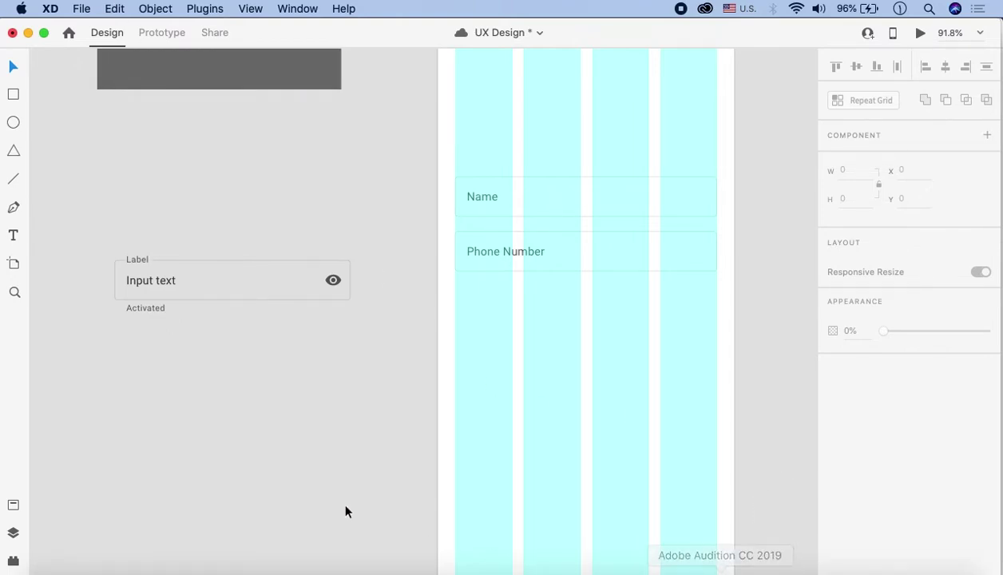
left_click(28, 33)
left_click(80, 164)
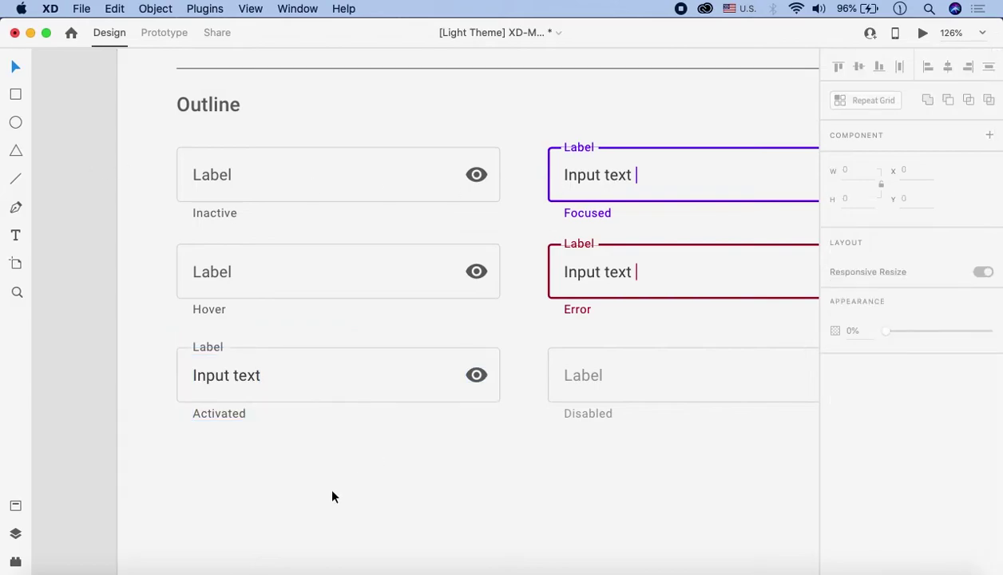
scroll(331, 496, "down", 15)
scroll(450, 346, "up", 10)
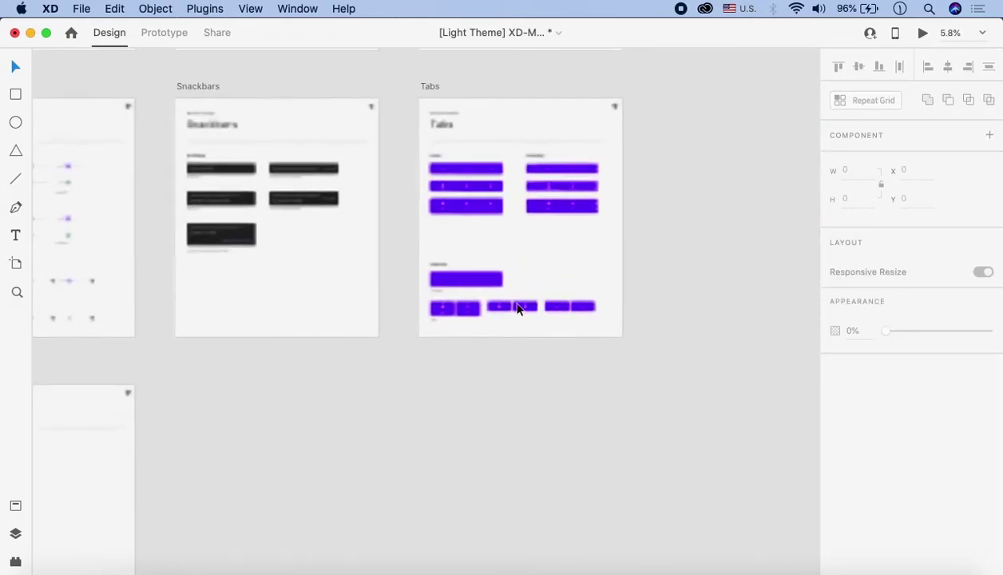
scroll(526, 275, "down", 5)
scroll(527, 274, "up", 5)
scroll(526, 274, "down", 6)
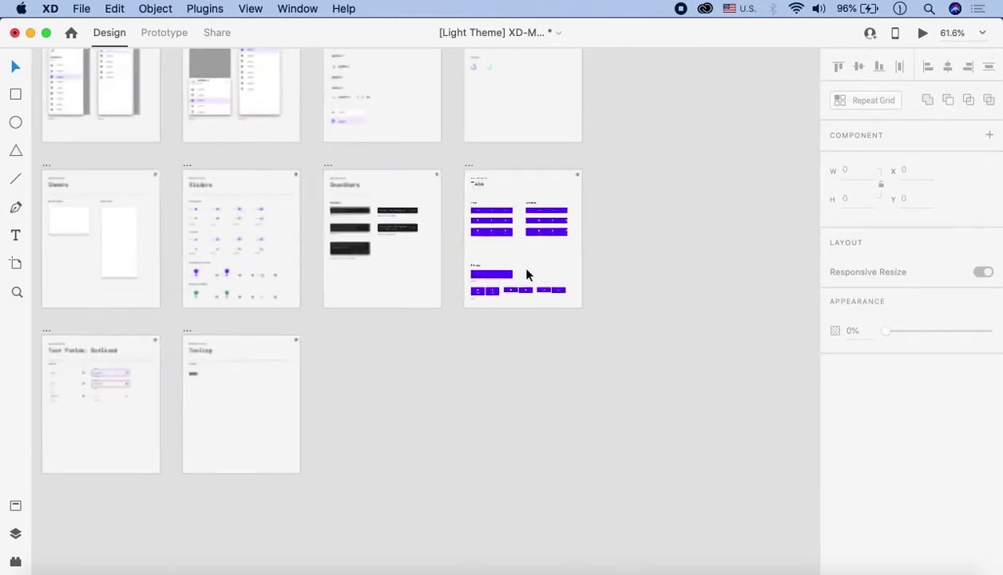
scroll(526, 274, "up", 5)
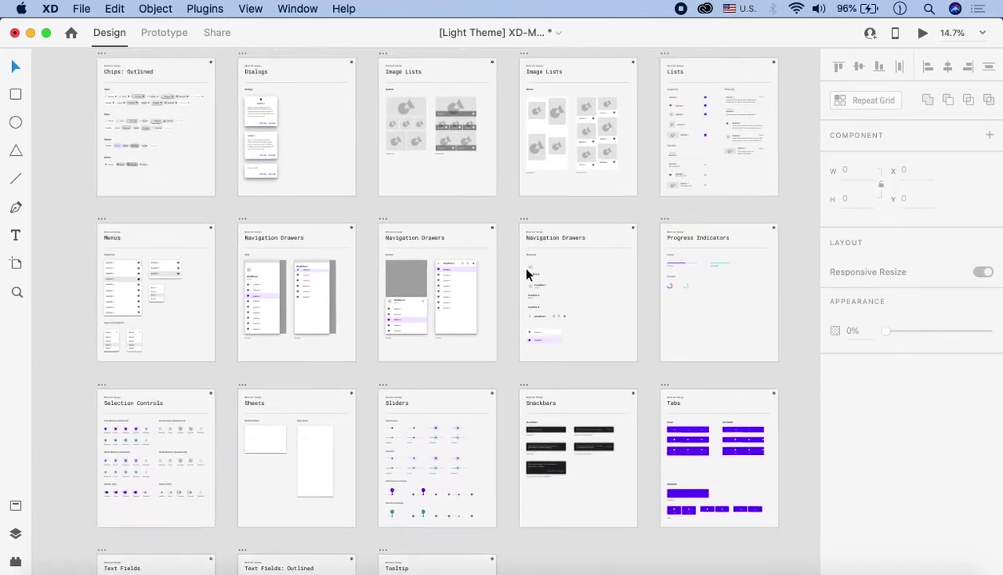
scroll(526, 274, "up", 1)
scroll(526, 275, "up", 1)
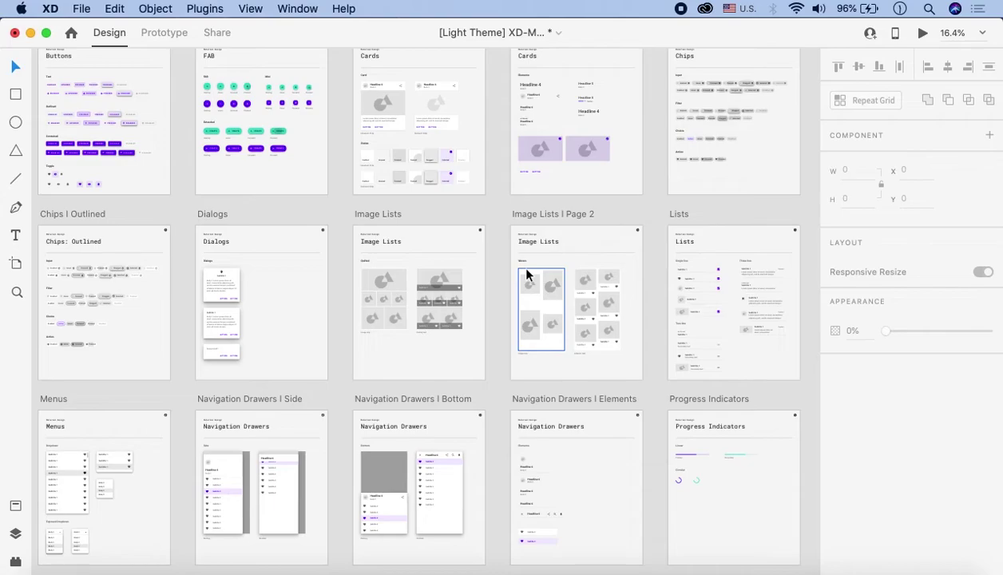
scroll(526, 274, "up", 2)
scroll(526, 275, "up", 4)
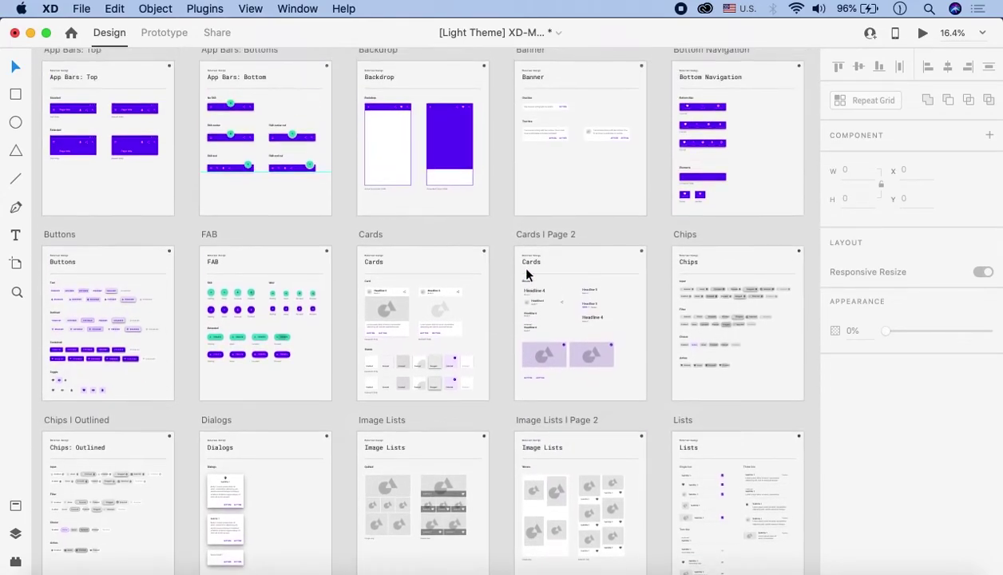
scroll(503, 274, "left", 3)
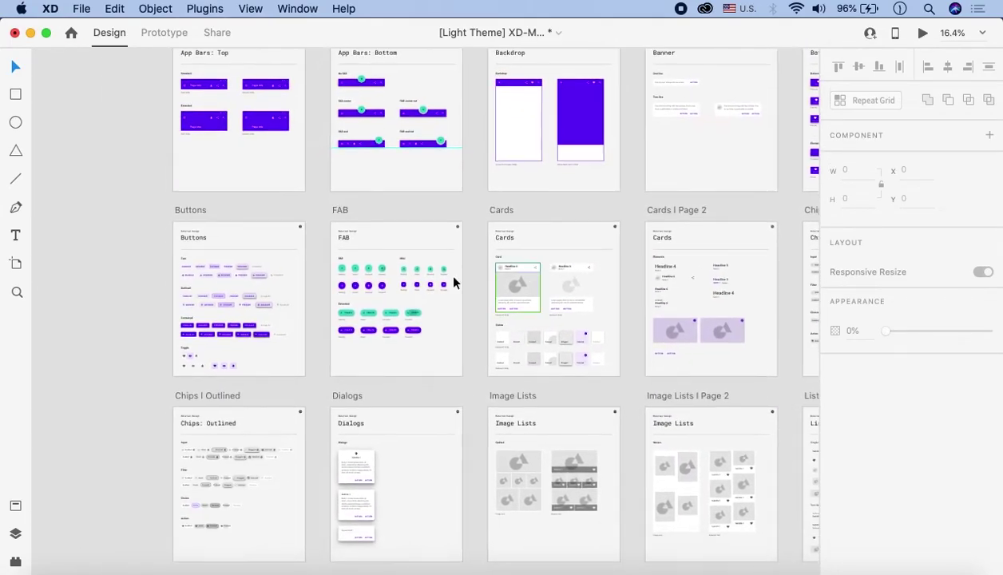
scroll(197, 326, "up", 10)
scroll(230, 335, "up", 3)
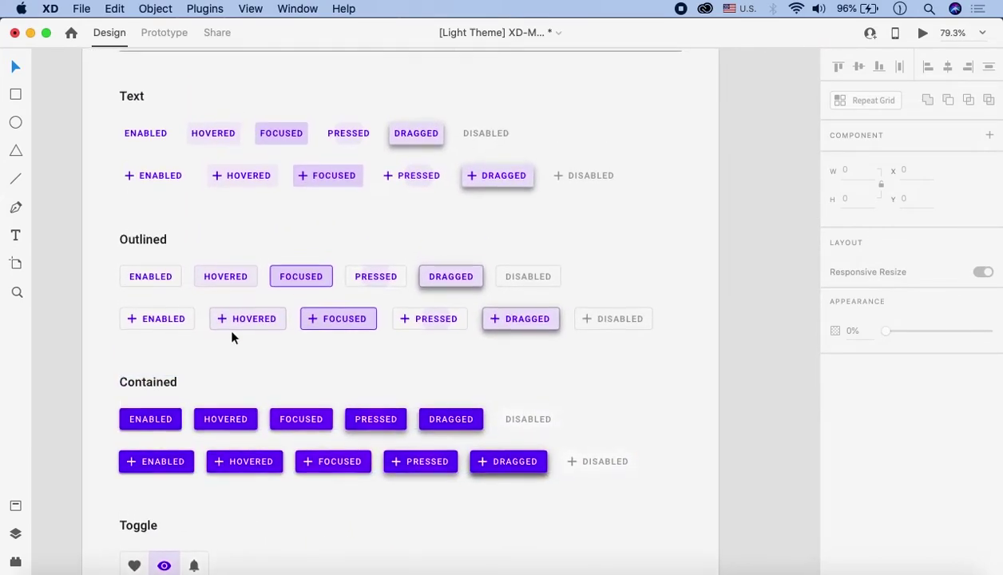
scroll(232, 336, "down", 5)
scroll(231, 335, "up", 4)
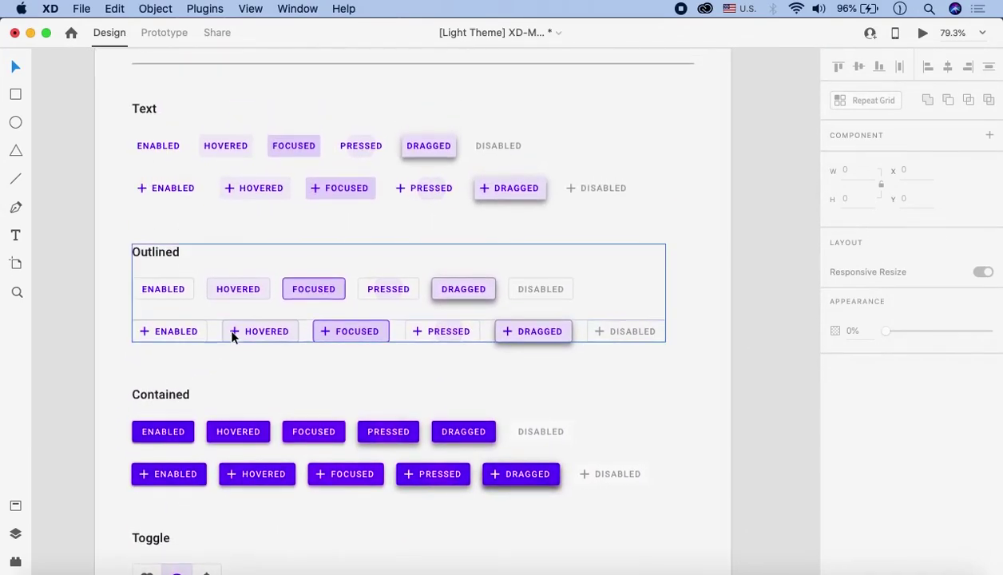
Step: Look through the kit's remaining artboards, from chips and dialogs to text fields, and return to the UX Design document
scroll(231, 363, "down", 5)
scroll(230, 372, "down", 5)
scroll(230, 372, "down", 10)
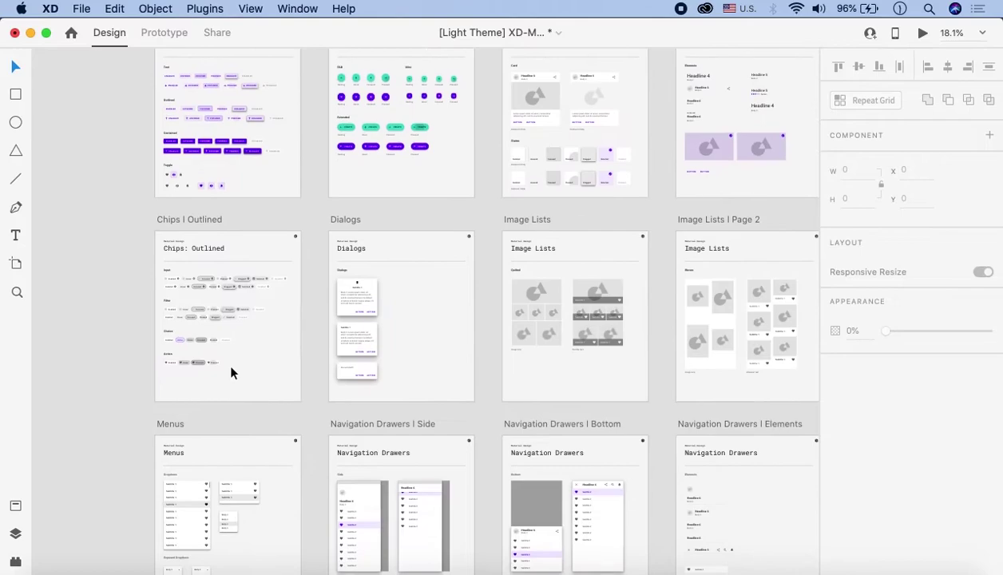
scroll(230, 373, "down", 3)
scroll(231, 372, "up", 2)
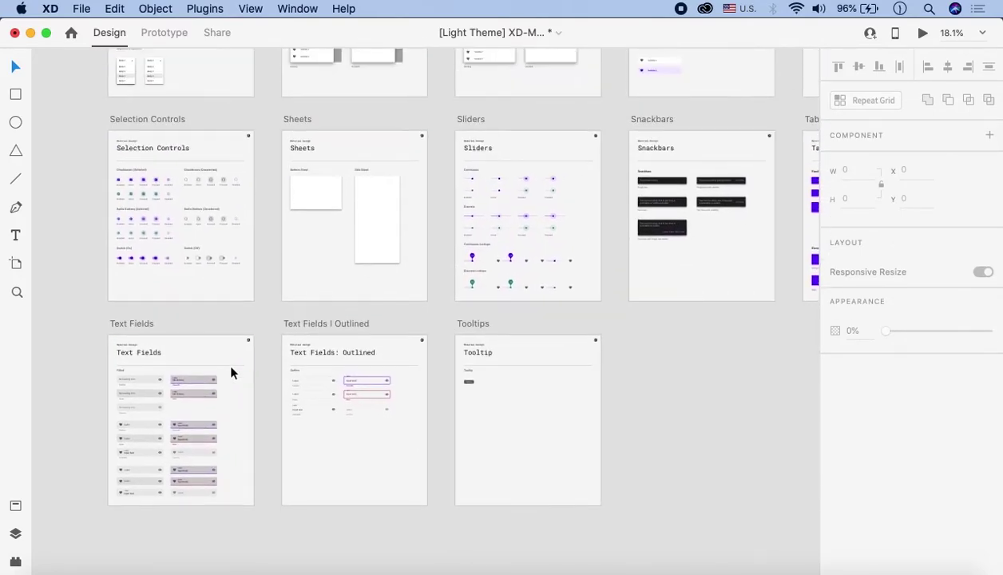
scroll(230, 372, "right", 3)
scroll(231, 372, "up", 5)
scroll(231, 372, "right", 2)
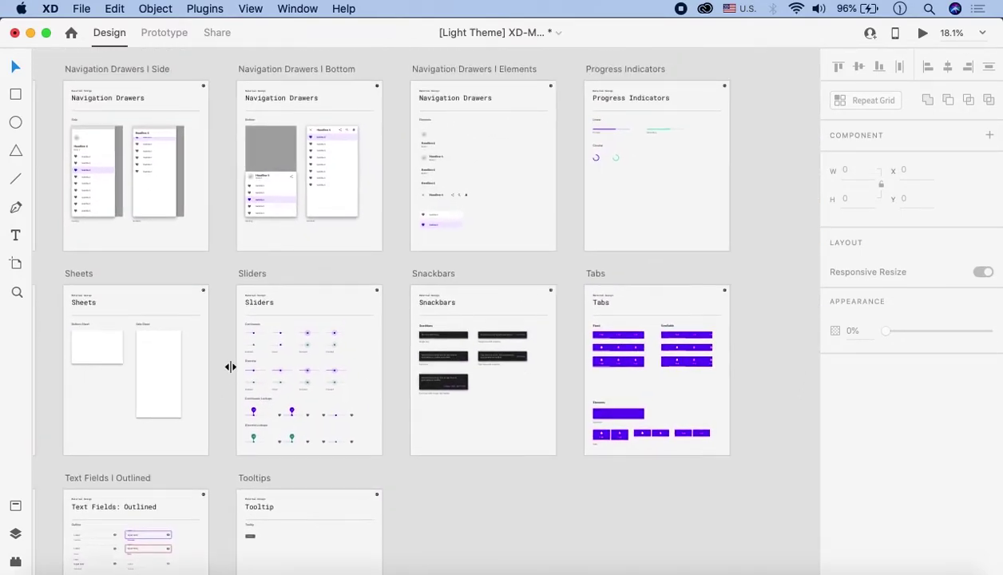
scroll(231, 372, "up", 3)
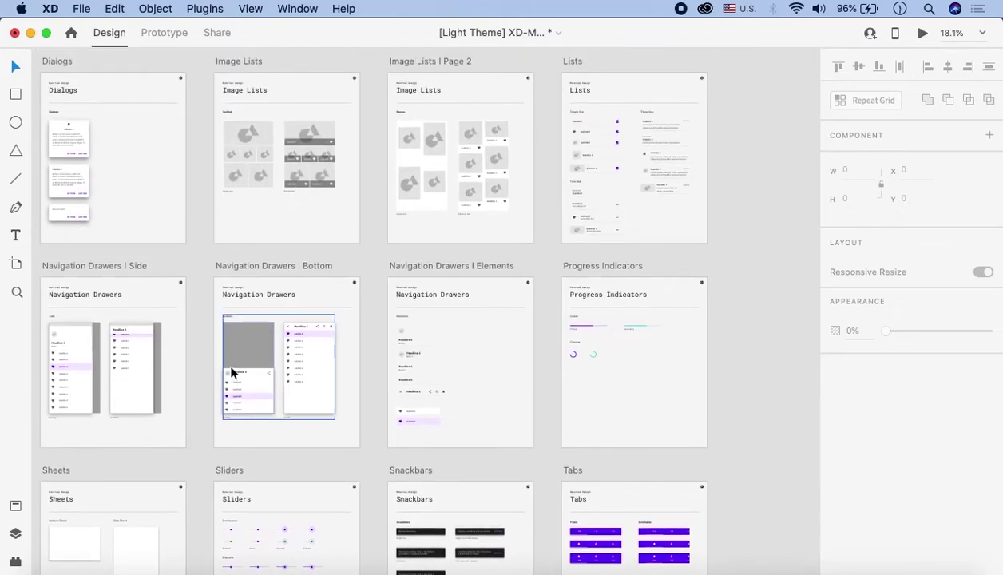
scroll(230, 372, "down", 2)
scroll(231, 372, "left", 2)
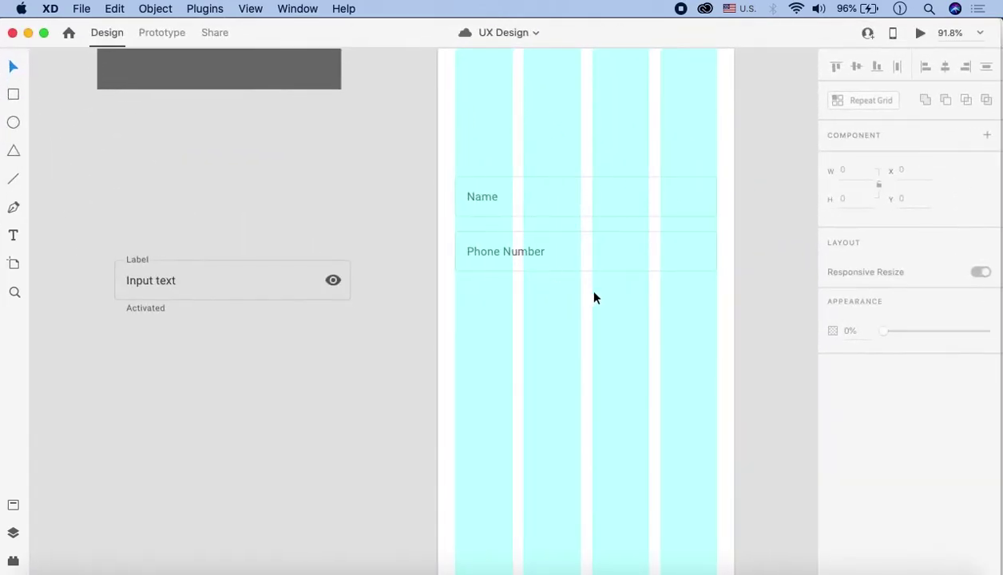
Step: Duplicate the Phone Number field's outline rectangle below it, at X 24, Y 427
scroll(580, 285, "up", 5)
left_click(555, 235)
left_click_drag(555, 235, 551, 332)
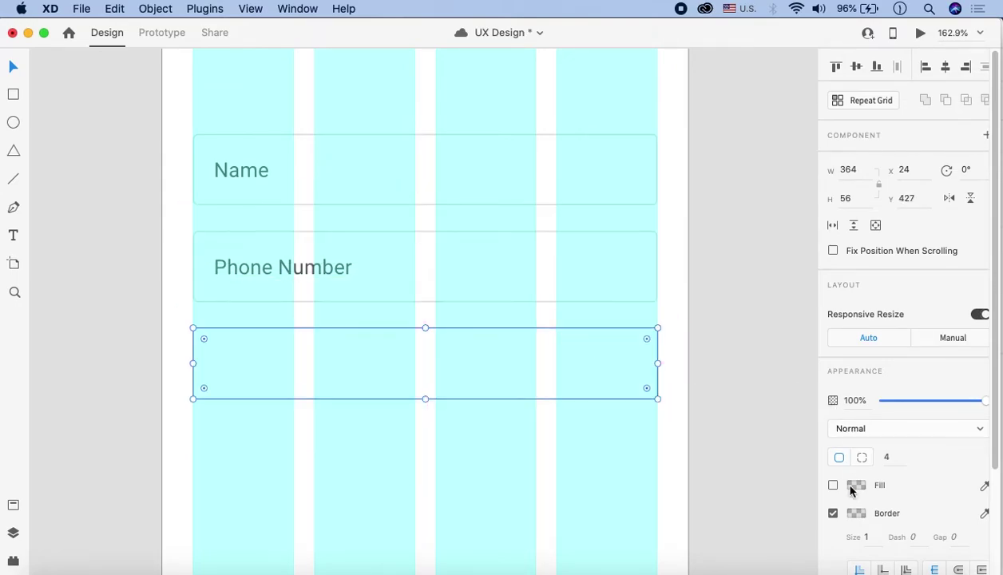
Step: Remove the duplicated rectangle's border and give it a solid black fill at full opacity
left_click(834, 515)
left_click(833, 485)
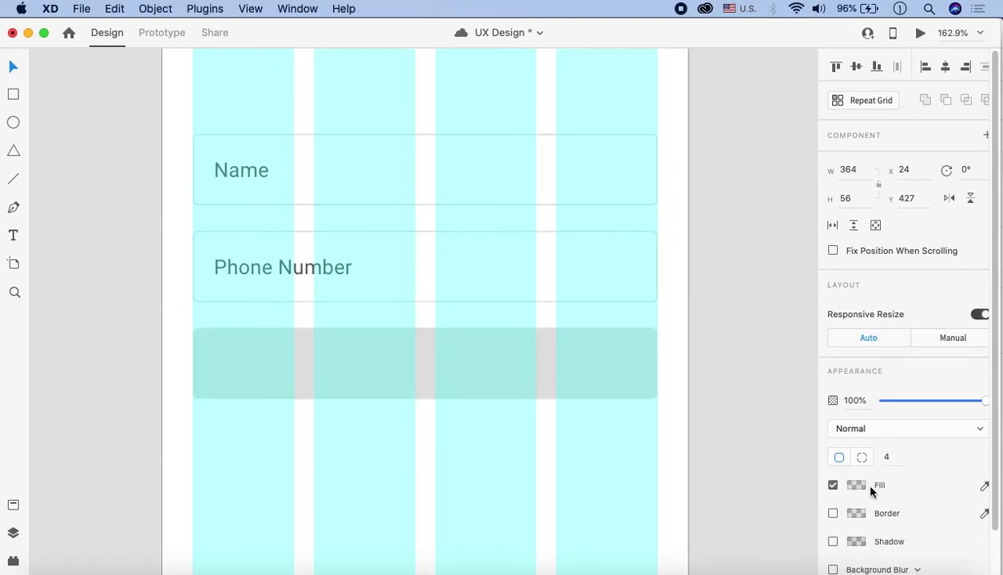
left_click(851, 484)
left_click_drag(823, 492, 825, 385)
left_click(779, 295)
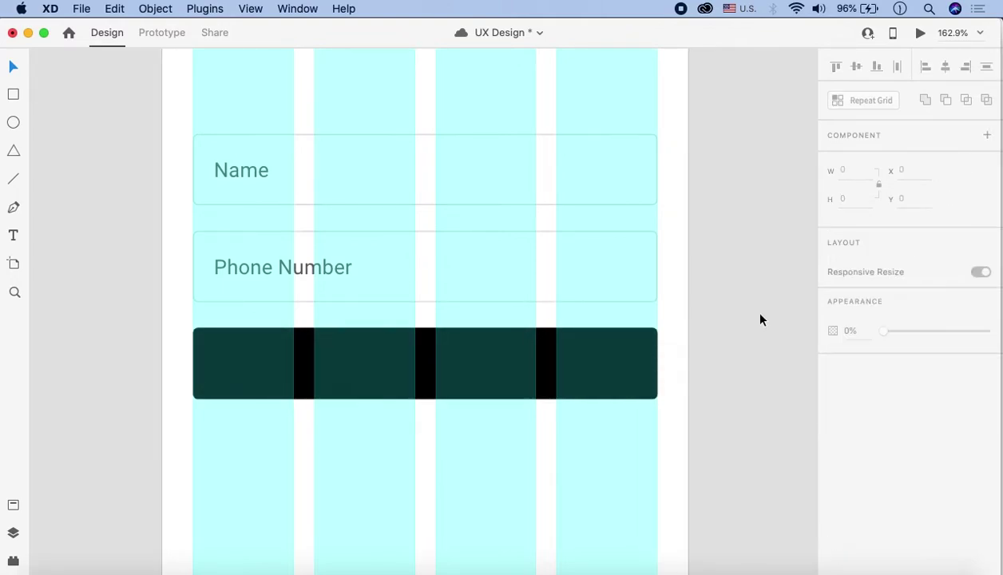
Step: Copy the Phone Number label onto the middle of the black rectangle and color it white (#FFFFFF) at full opacity
left_click_drag(304, 271, 447, 373)
scroll(873, 480, "down", 5)
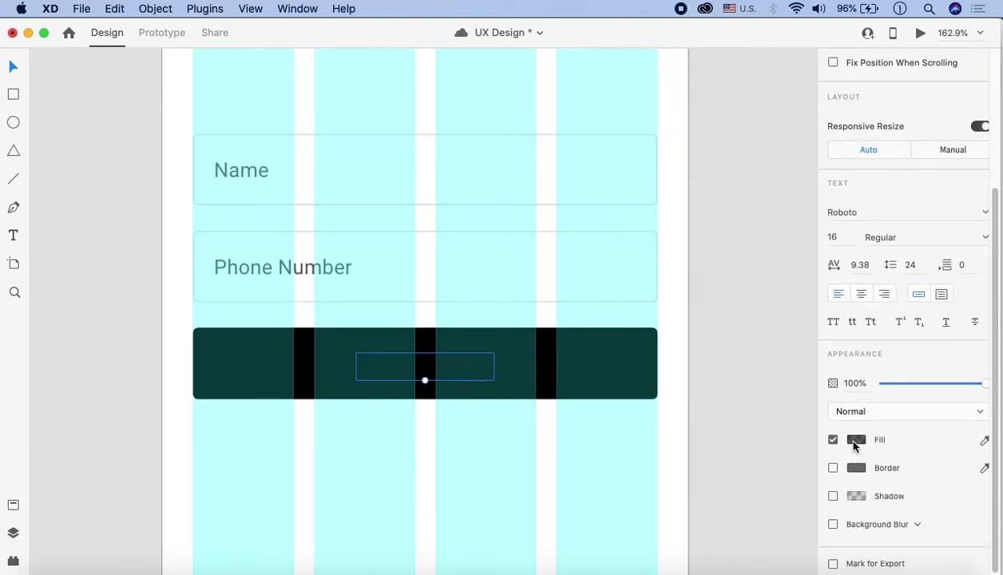
left_click(855, 439)
left_click_drag(762, 399, 648, 350)
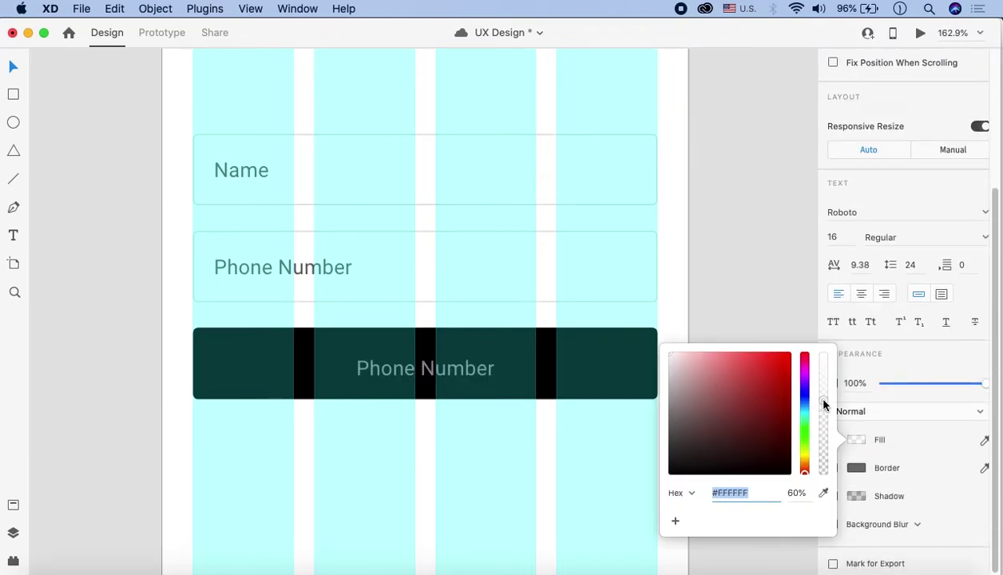
left_click_drag(824, 401, 821, 353)
key("Escape")
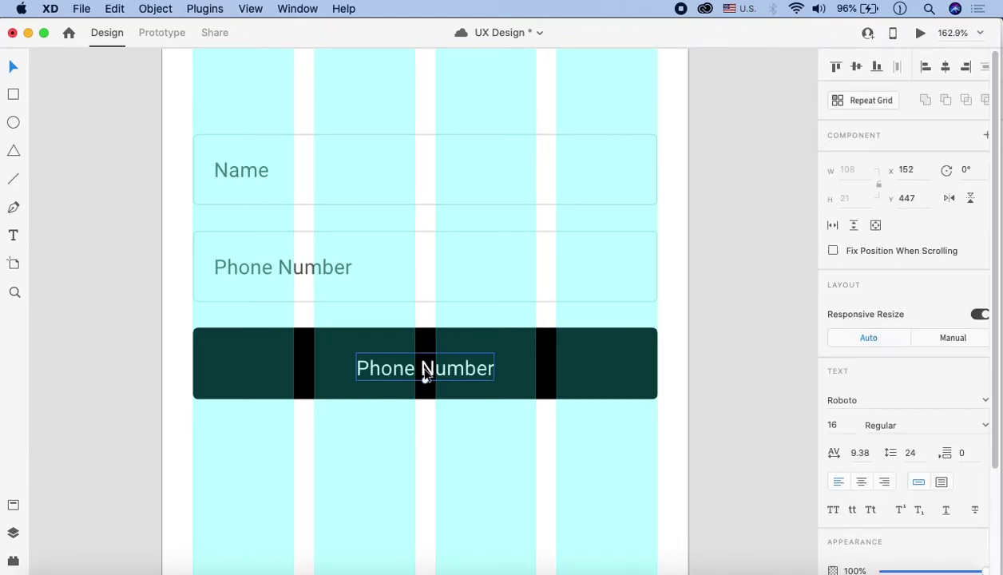
Step: Replace the white text on the black button with "Get OTP"
double_click(425, 369)
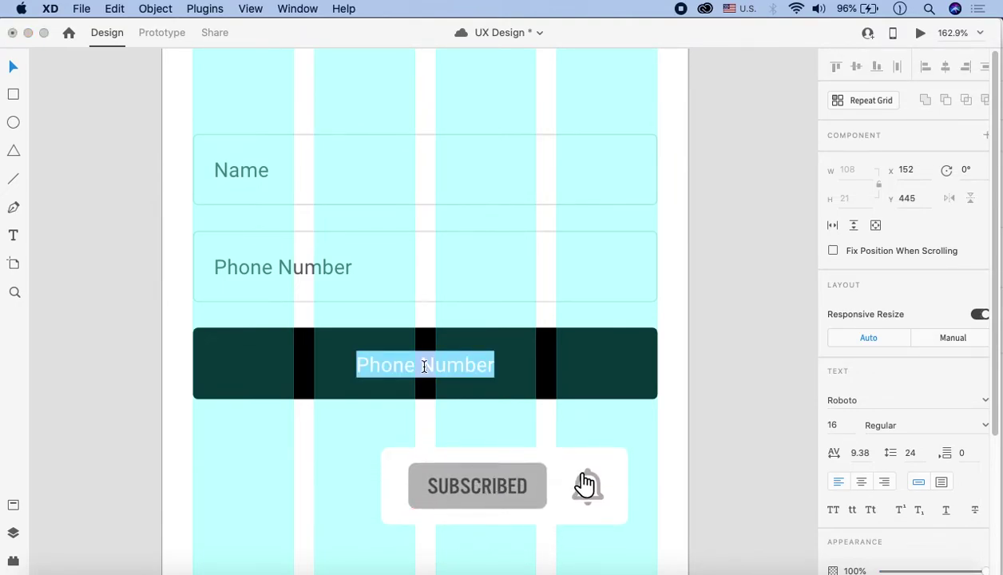
type("Get")
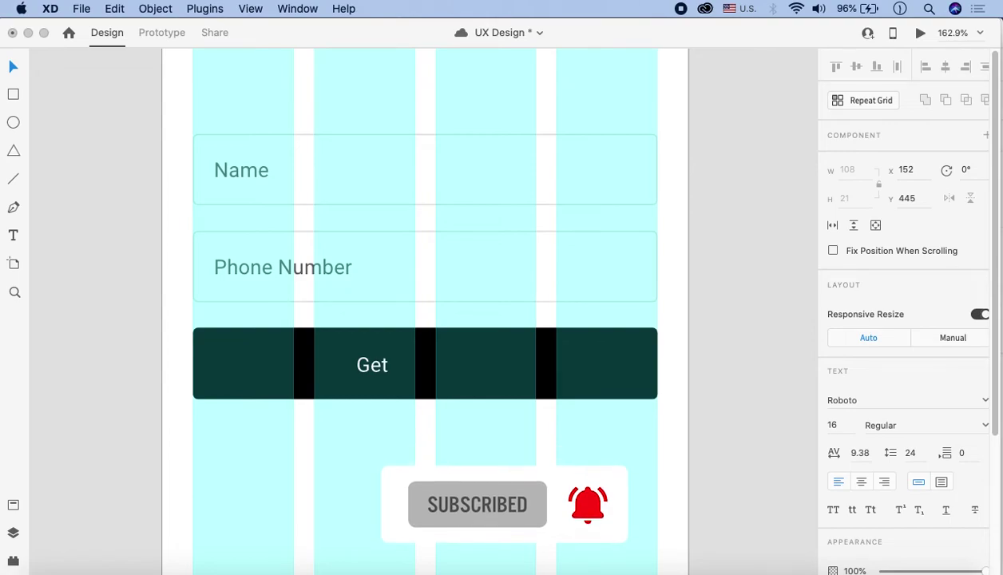
type(" OTP")
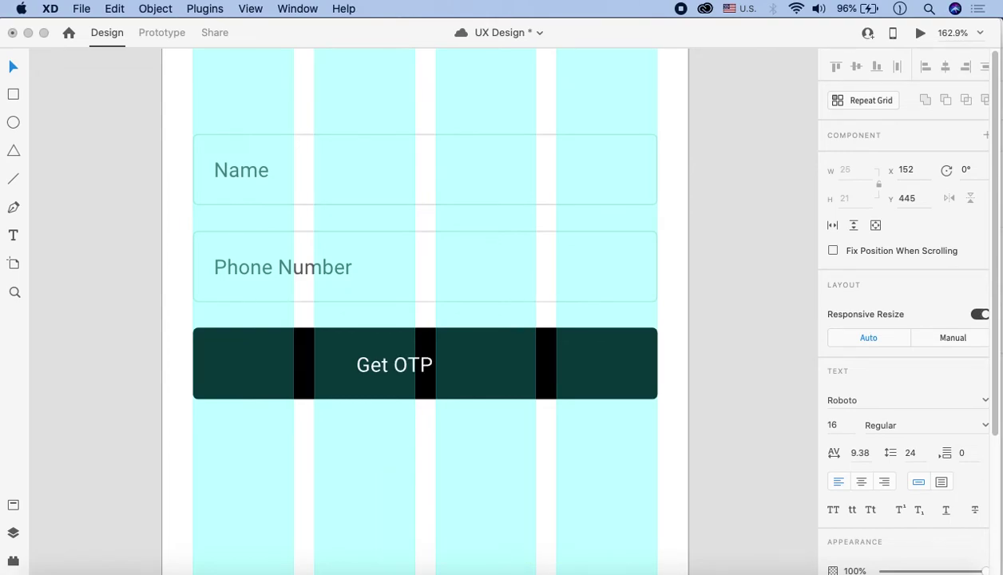
Step: Replace the text on the black button with "Verify Number"
key("BackSpace")
key("BackSpace")
key("BackSpace")
key("BackSpace")
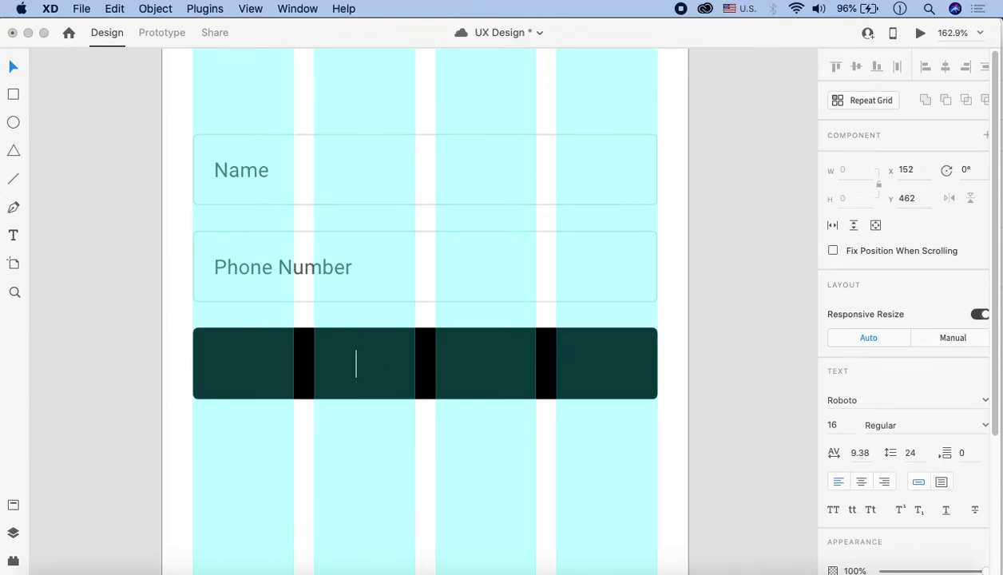
type("Verify")
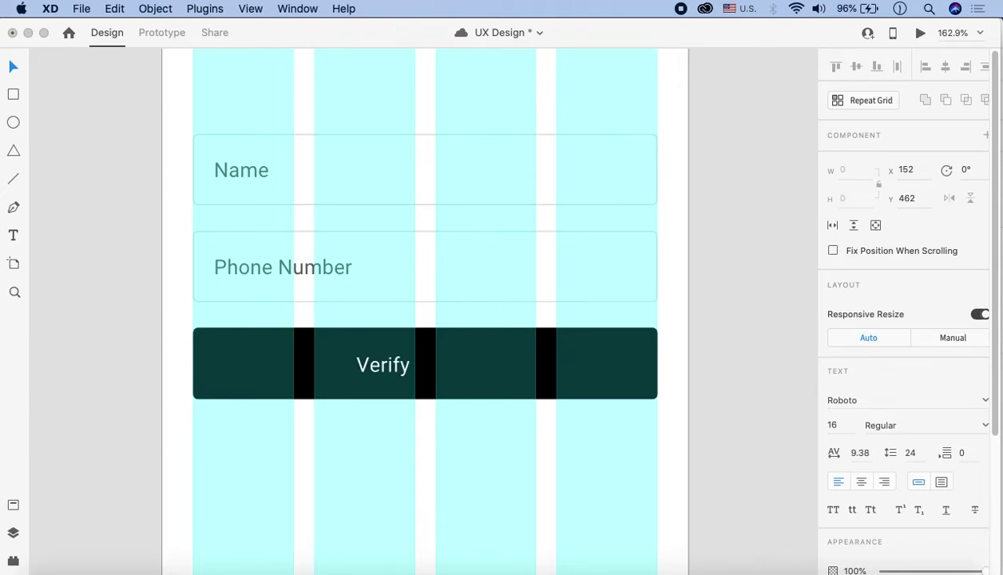
type(" Number")
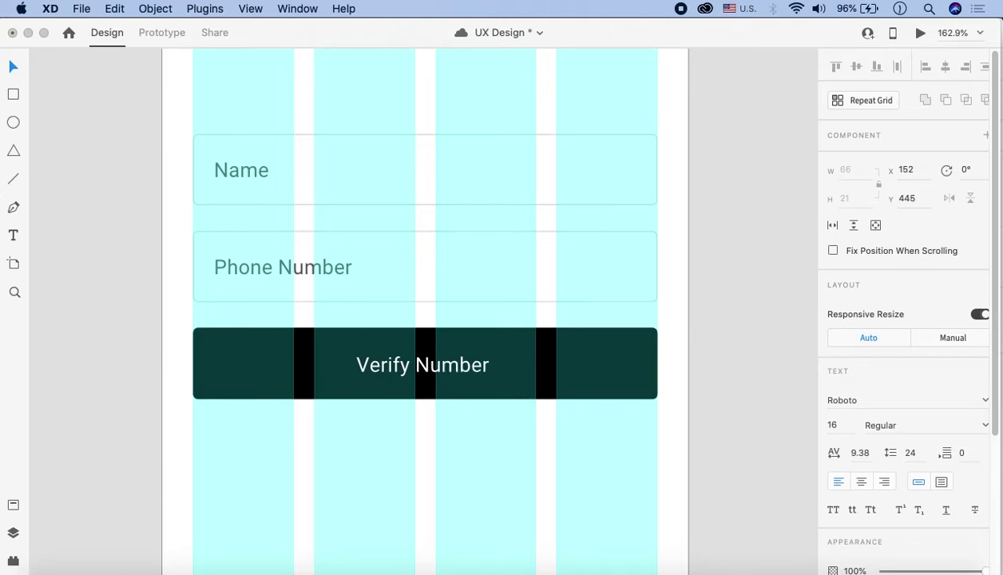
Step: Replace the black button's text with "Register Account"
key("super+a")
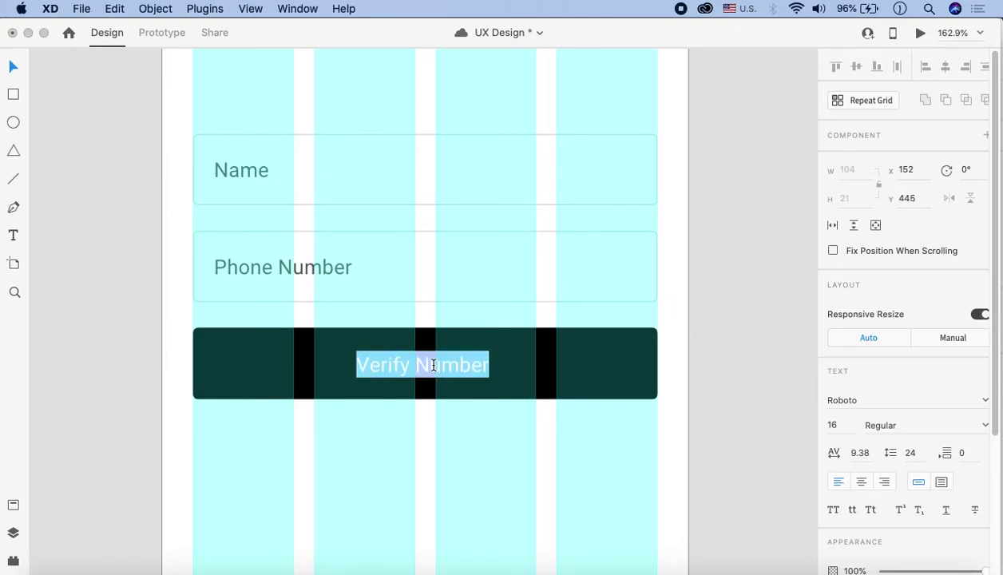
type("Regsiter")
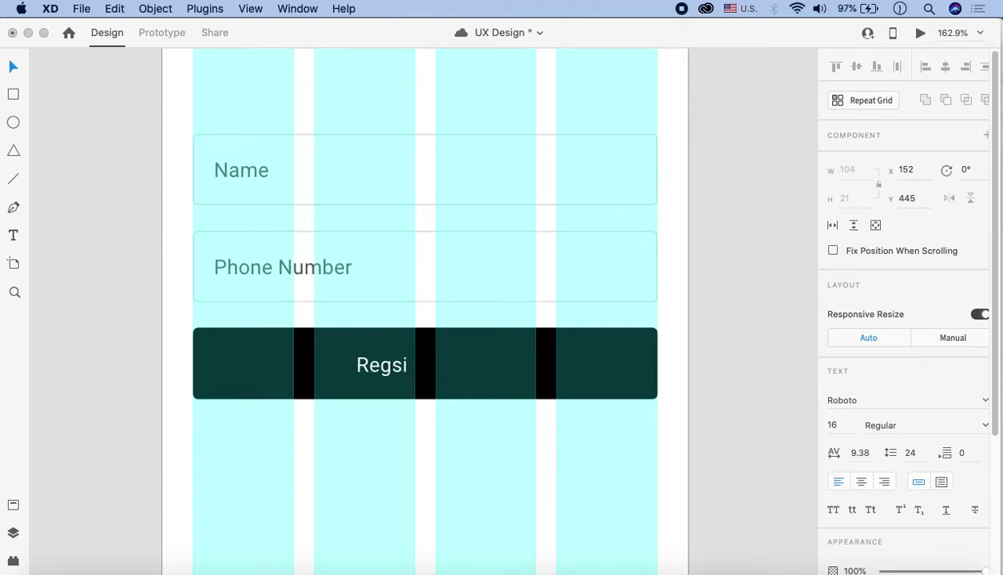
key("BackSpace")
key("BackSpace")
key("BackSpace")
key("BackSpace")
key("BackSpace")
type("iste")
key("BackSpace")
key("BackSpace")
type("ter Account")
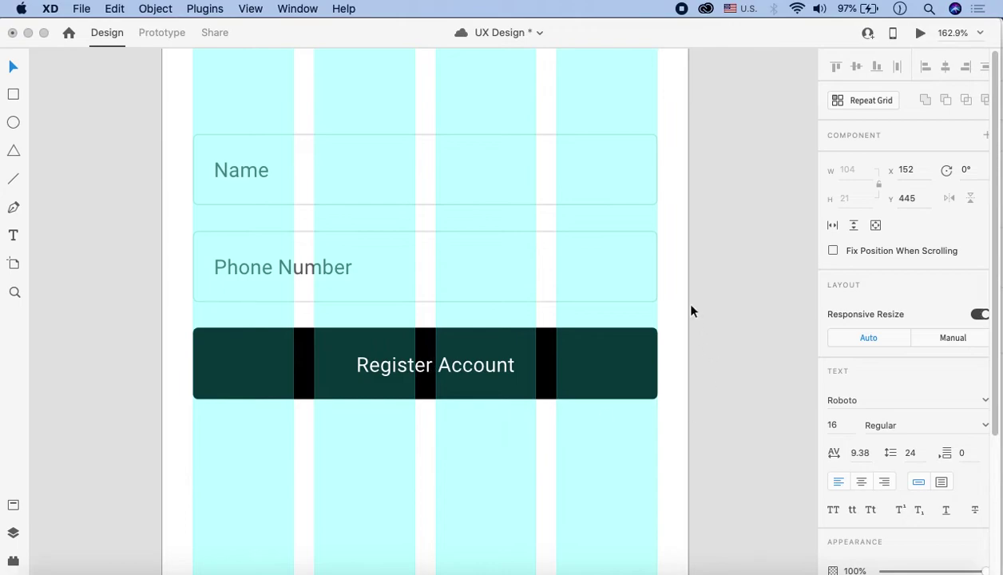
key("Escape")
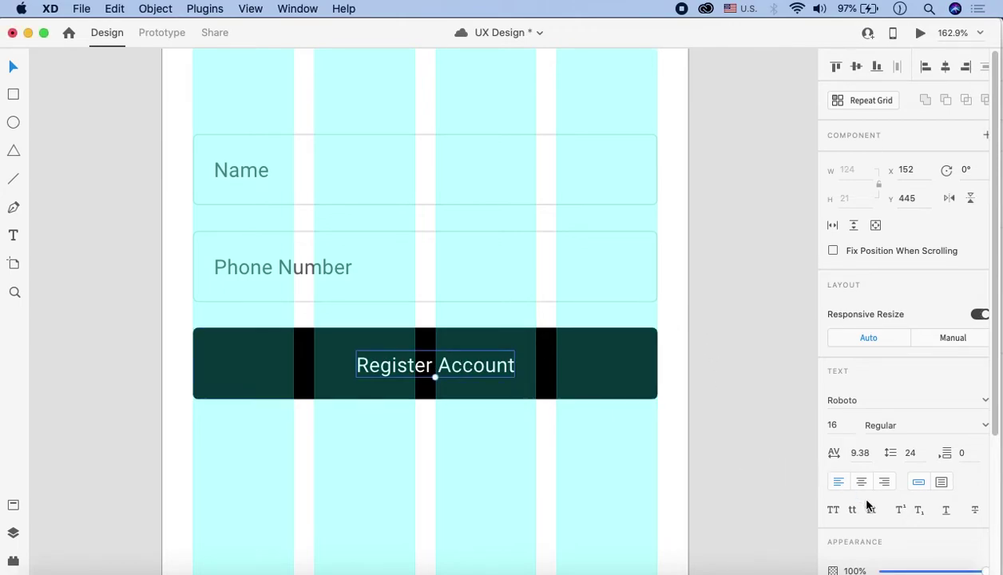
Step: Center-align the button text, center it on the black button at X 144, and set its weight to Medium
left_click_drag(465, 366, 455, 368)
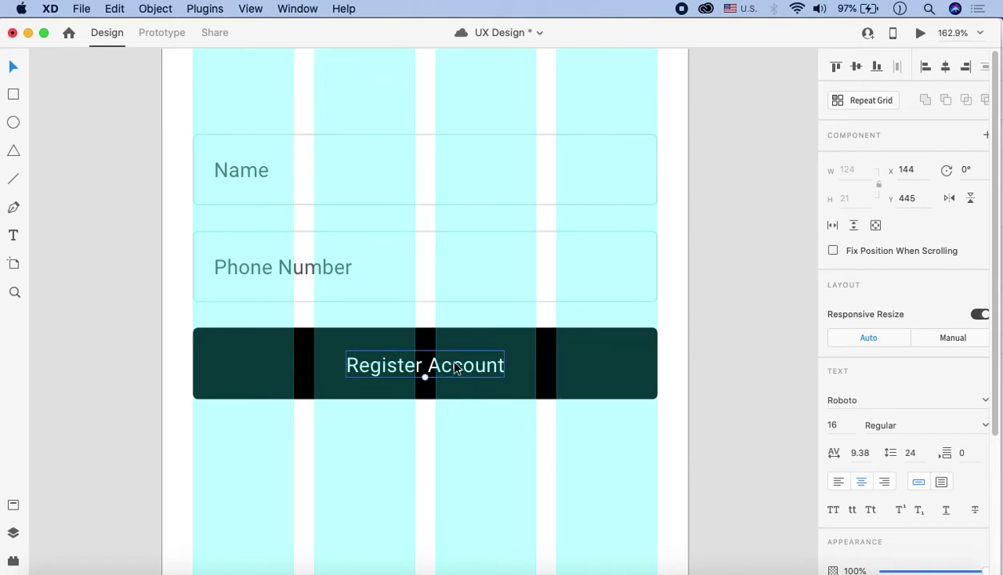
left_click(987, 430)
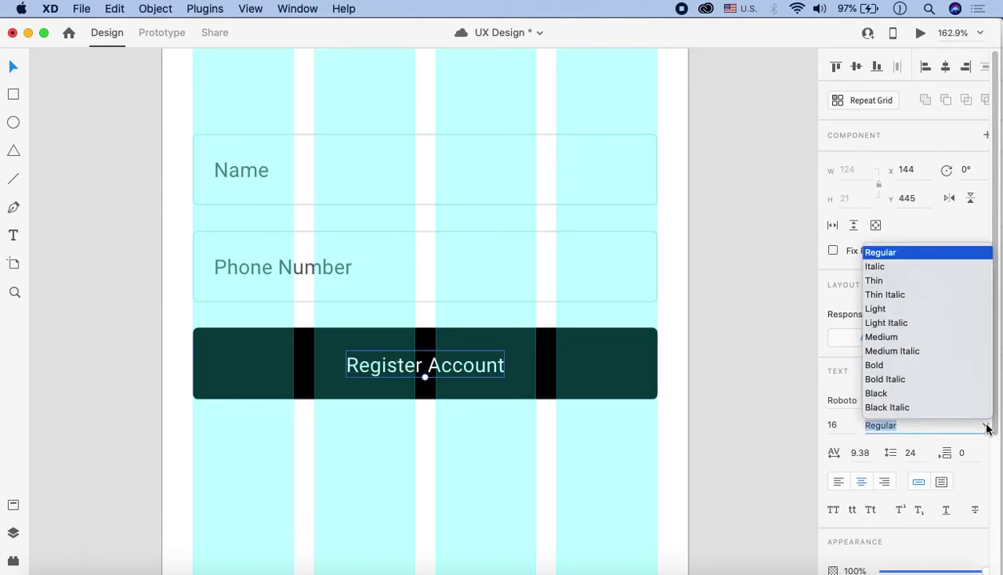
left_click(882, 366)
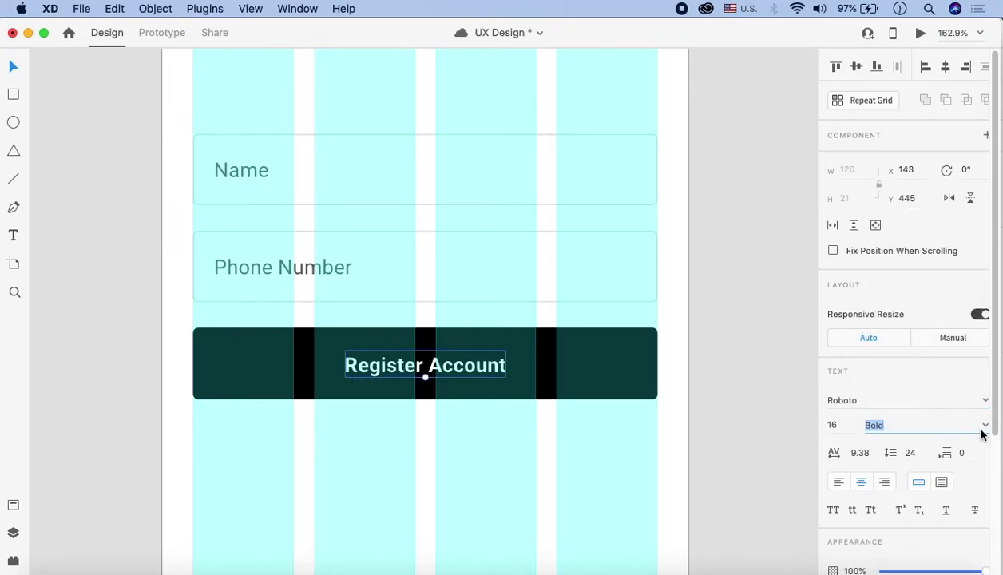
left_click(984, 425)
left_click(879, 337)
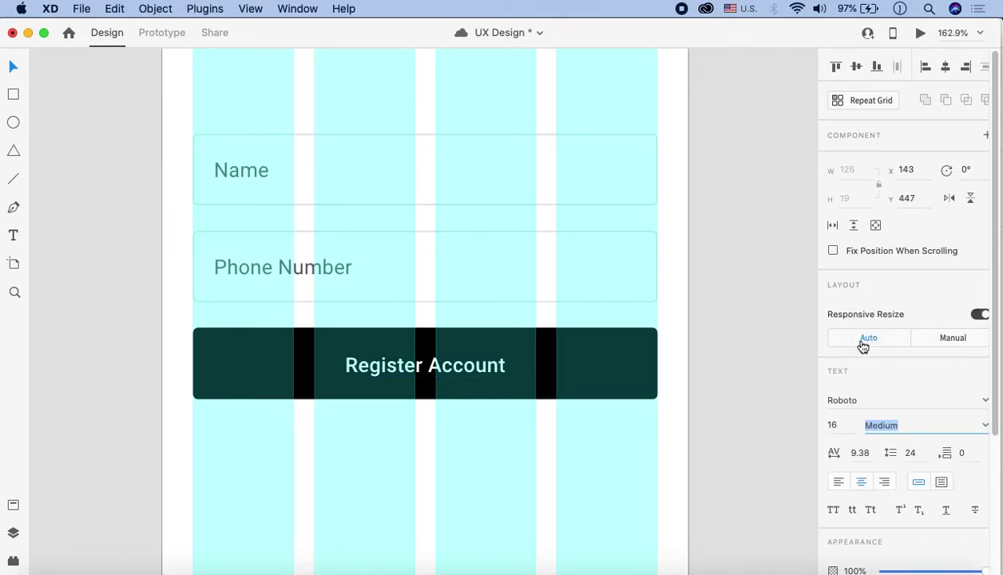
left_click(718, 354)
Step: Compare the sign-up screen with the wireframe screens, checking it with and without the layout grid
scroll(463, 325, "down", 10)
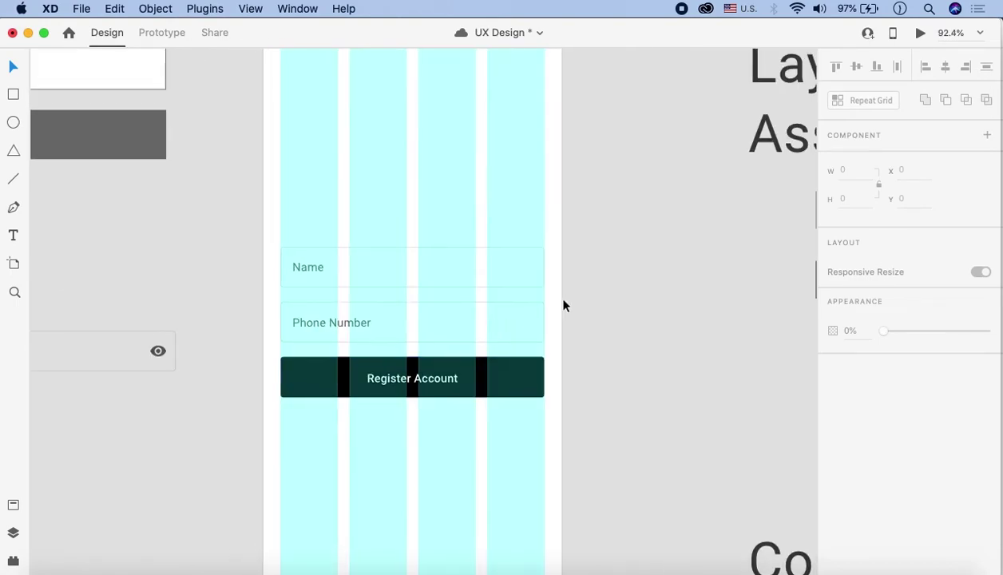
scroll(594, 286, "up", 3)
scroll(594, 285, "down", 5)
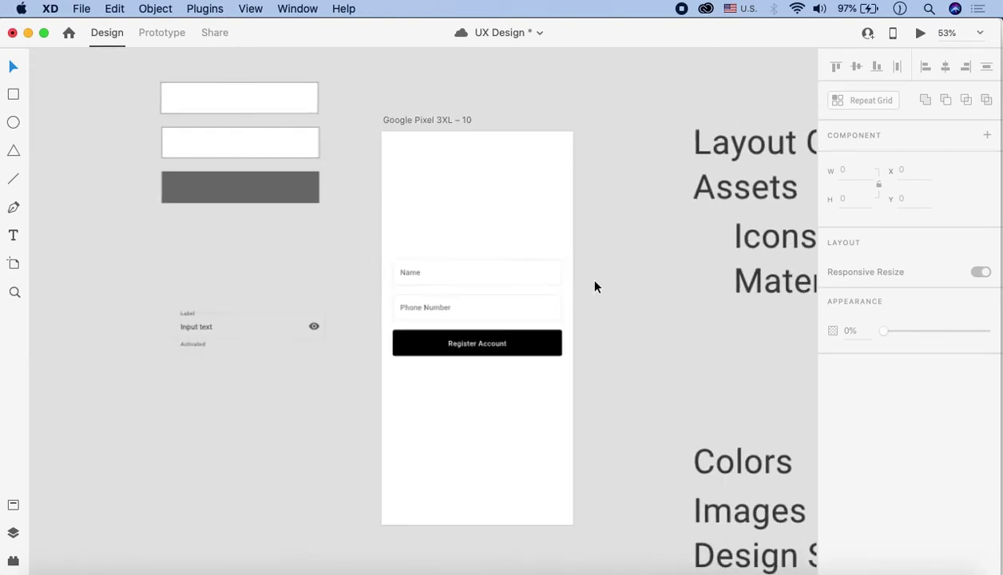
key("super+shift+apostrophe")
scroll(594, 286, "left", 10)
scroll(559, 287, "left", 8)
scroll(150, 278, "up", 3)
key("super+shift+apostrophe")
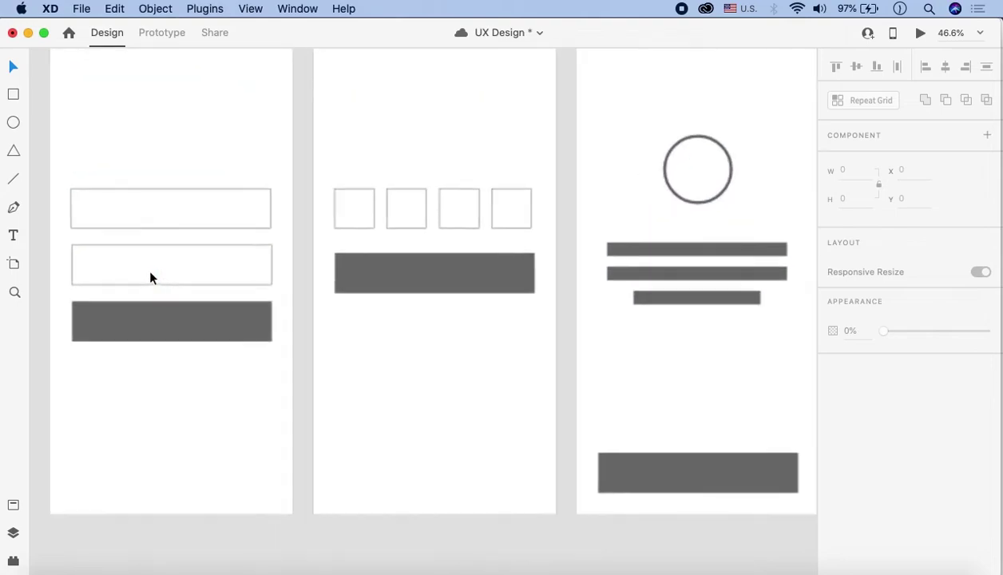
scroll(150, 278, "down", 4)
key("super+shift+apostrophe")
scroll(384, 340, "down", 2)
scroll(383, 341, "right", 10)
scroll(515, 279, "up", 8)
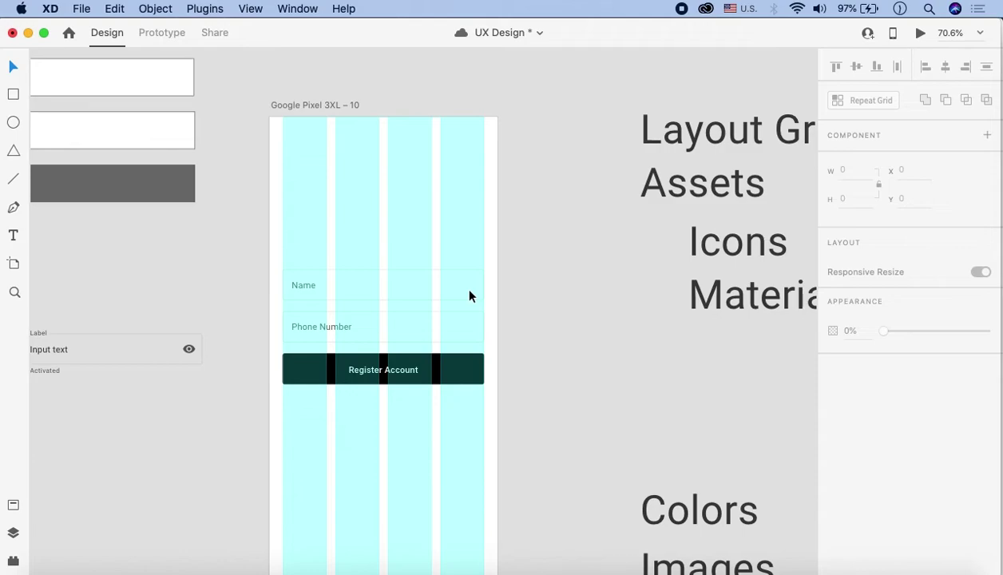
Step: Retype the black button's text in capitals as "REGISTER ACCOUNT"
scroll(469, 293, "up", 8)
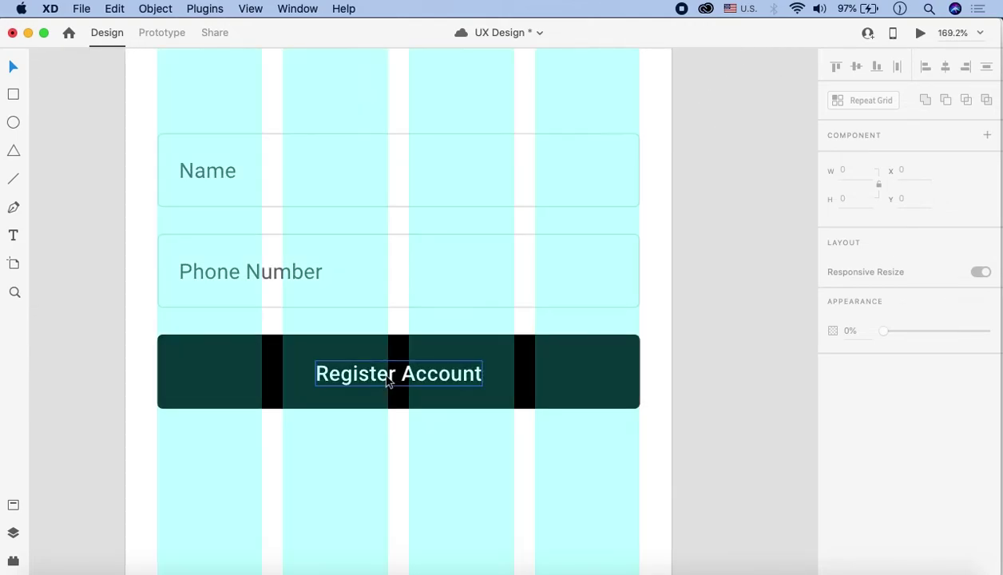
double_click(390, 377)
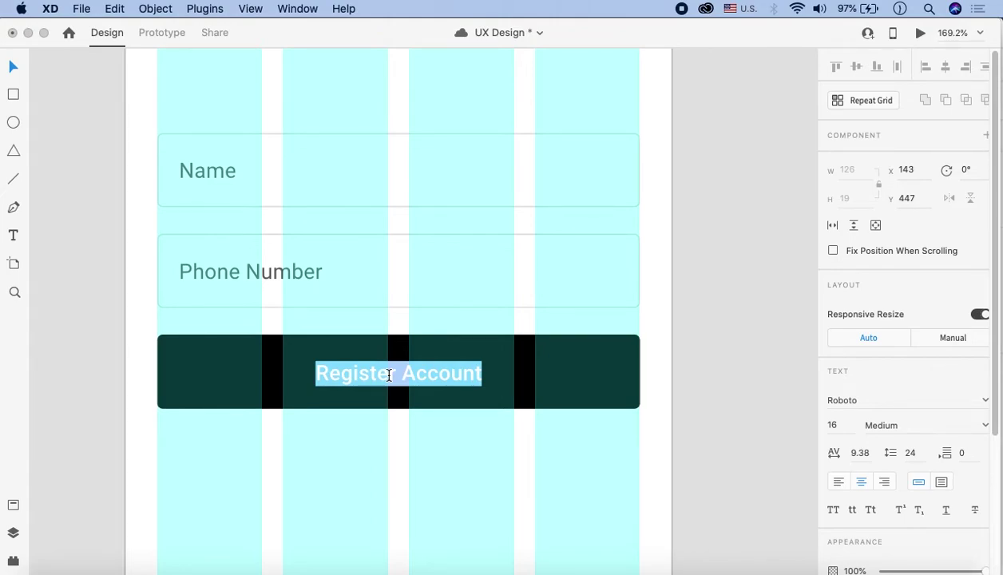
type("REGI")
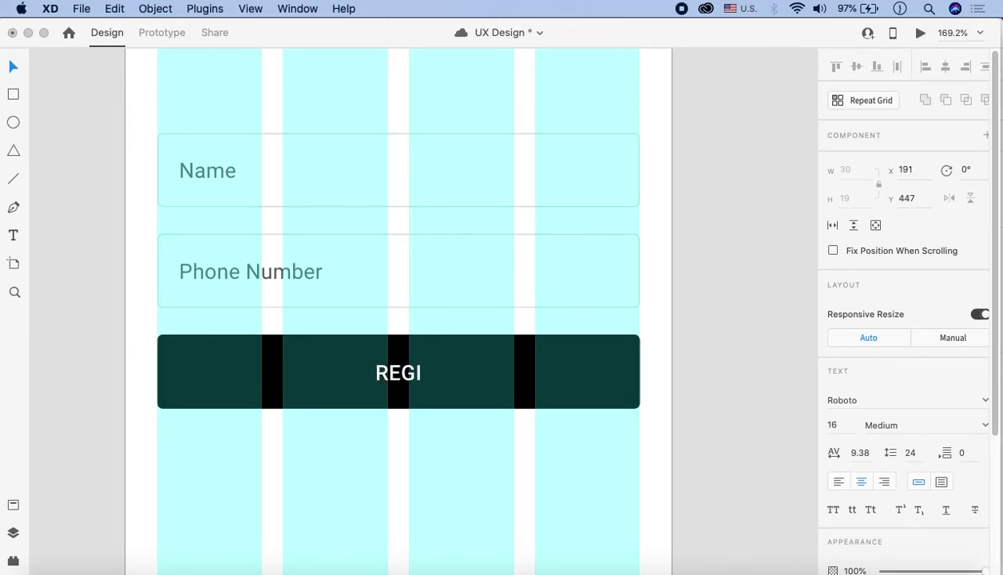
type("STER")
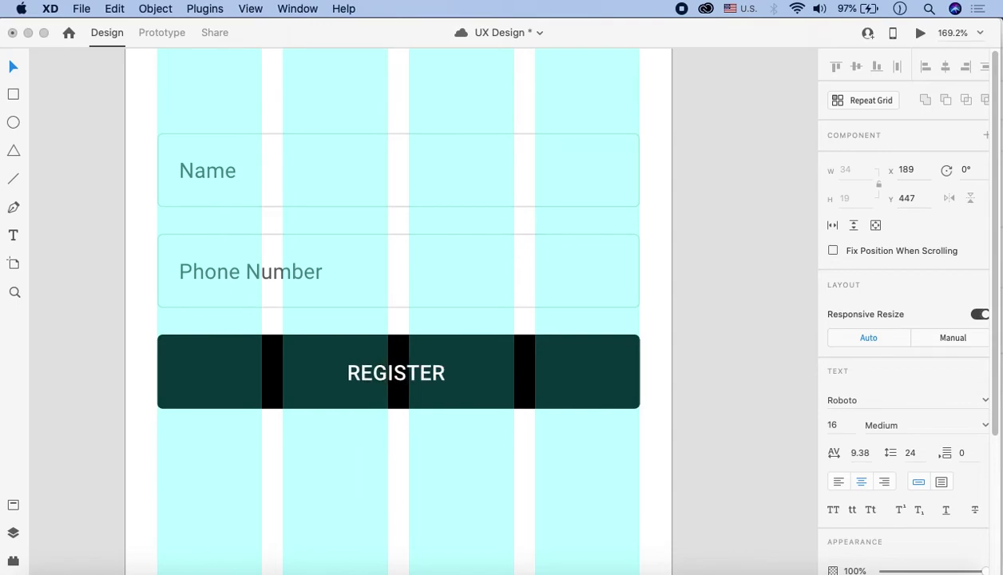
type(" ACCOUNT")
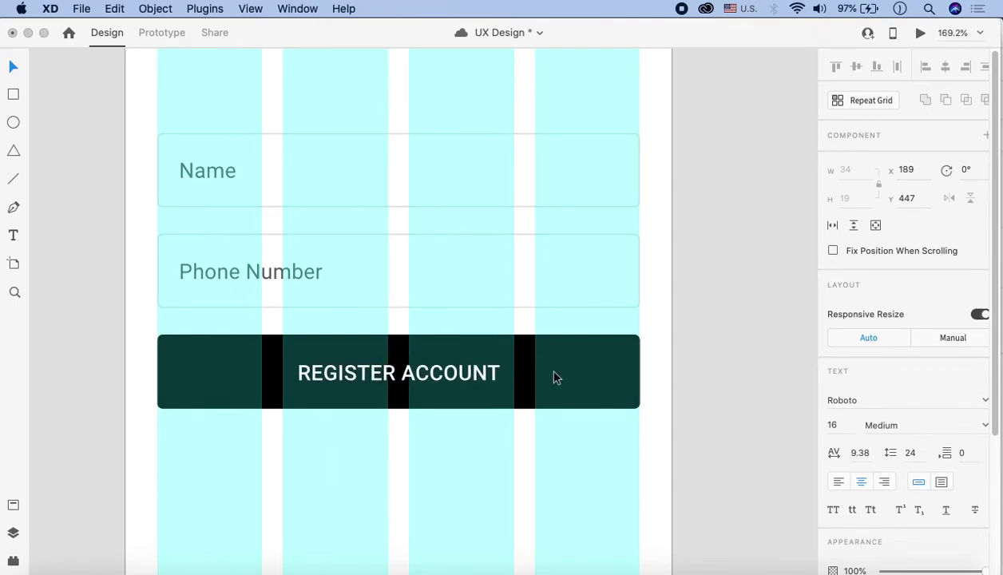
key("Escape")
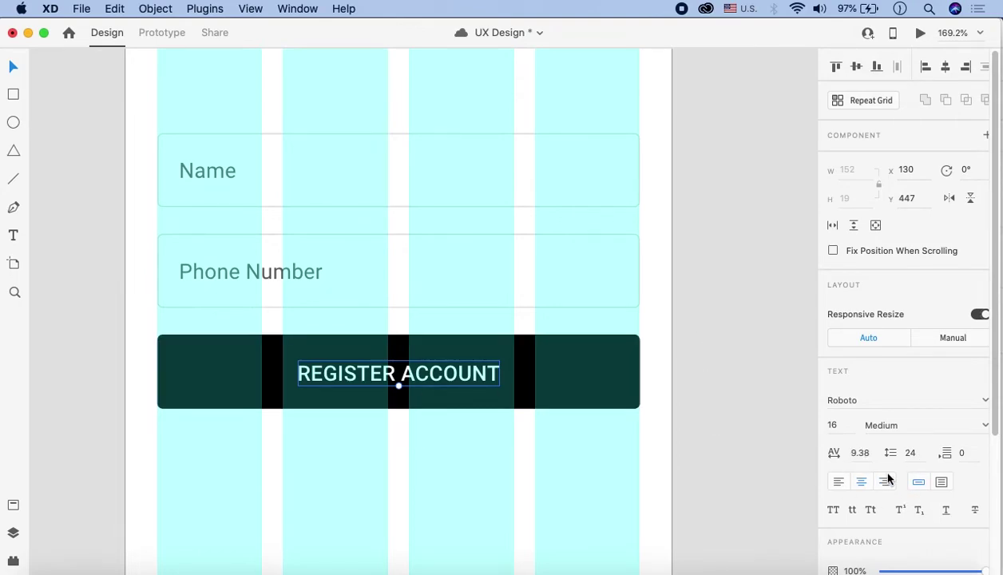
Step: Set the button text's letter spacing to 15 and its font weight to Bold
scroll(886, 454, "down", 1)
left_click(862, 444)
type("15")
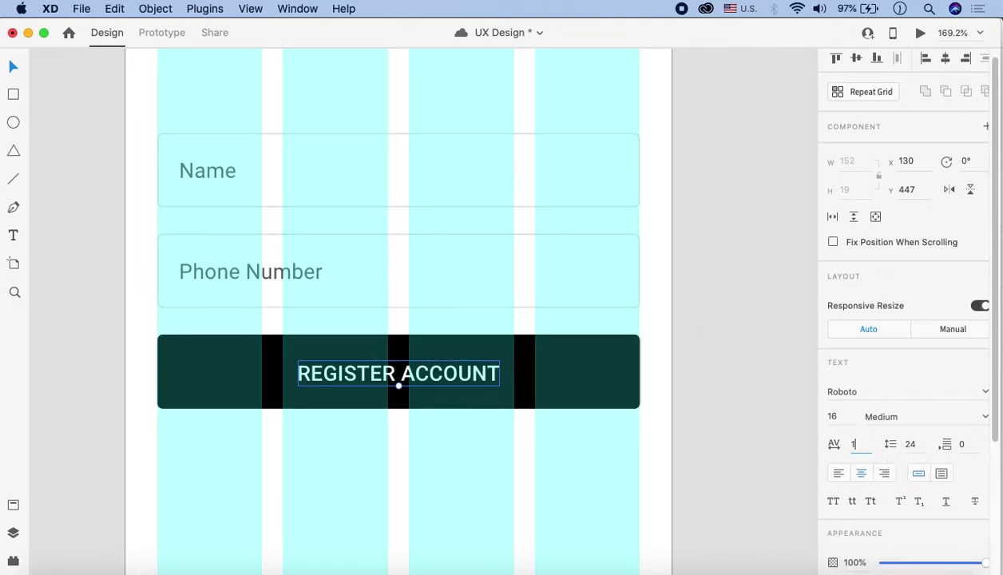
key("Return")
left_click(967, 416)
left_click(888, 359)
left_click(754, 379)
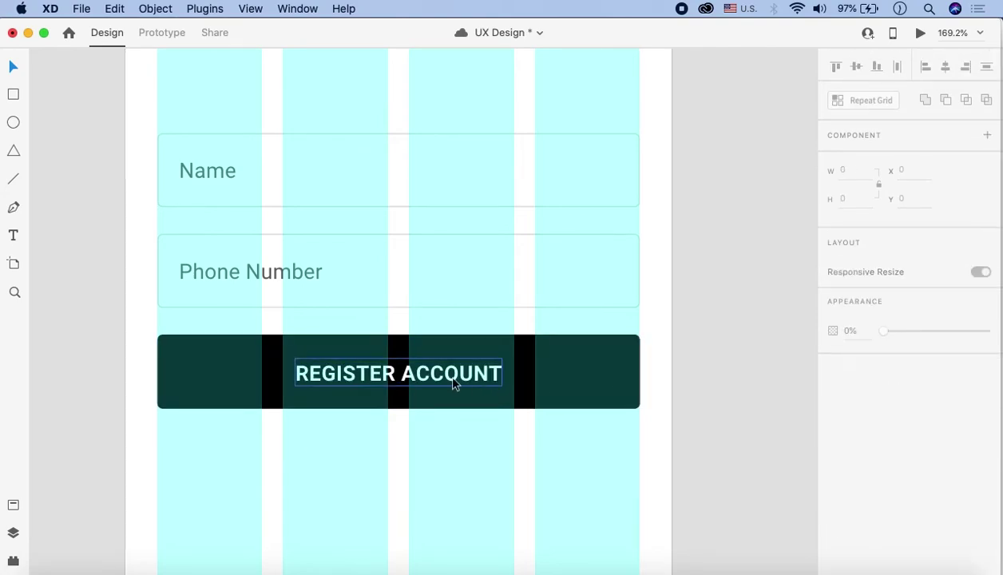
Step: Delete the word "ACCOUNT" from the black button's text, leaving only "REGISTER"
double_click(400, 369)
left_click_drag(393, 367, 530, 373)
key("BackSpace")
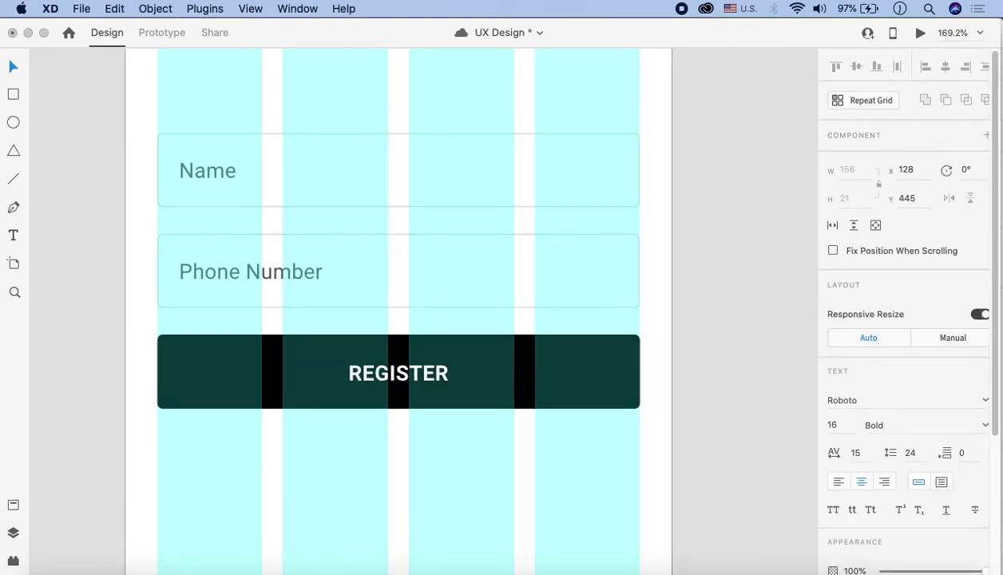
key("Escape")
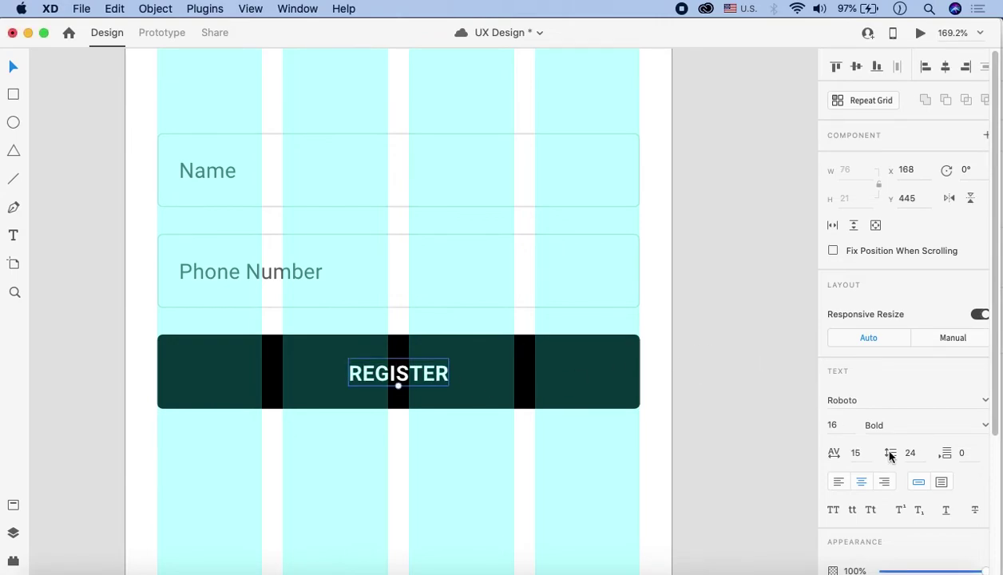
Step: Increase the button text's letter spacing to 25, then to 30
left_click(864, 450)
type("25")
key("Return")
type("30")
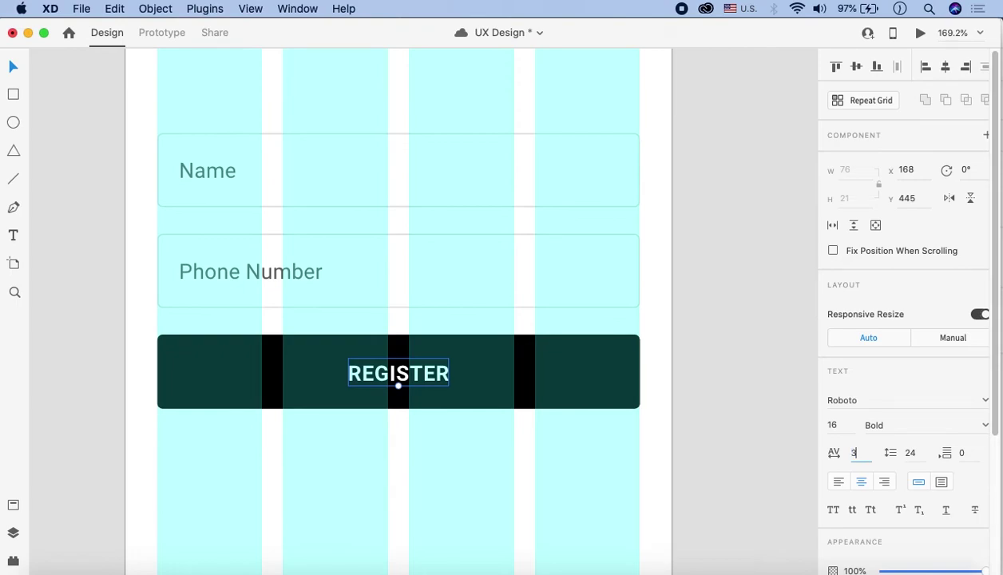
left_click(715, 326)
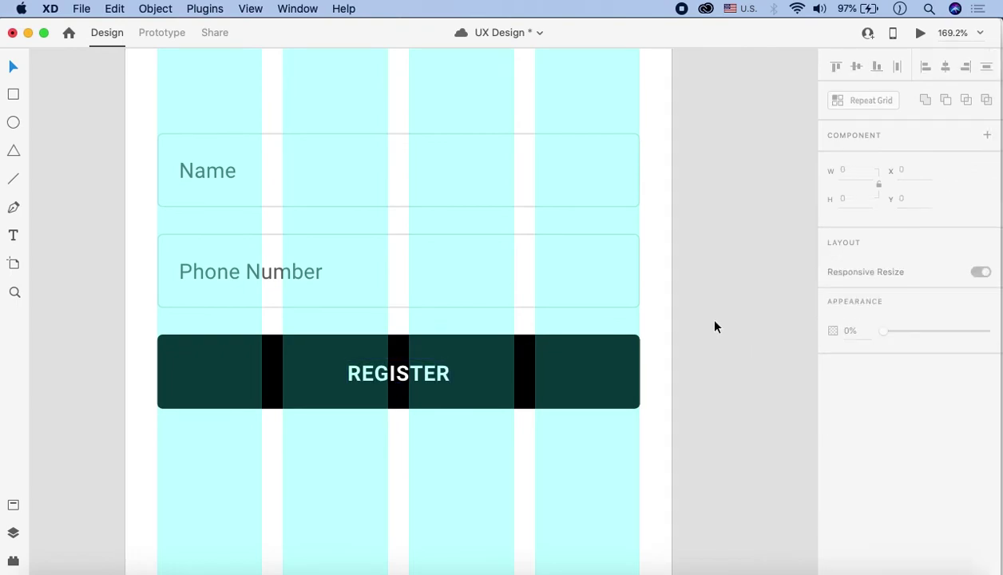
Step: Duplicate the button's REGISTER text into the empty area above the Name field, at X 167, Y 144
scroll(714, 326, "up", 3)
scroll(715, 327, "down", 5)
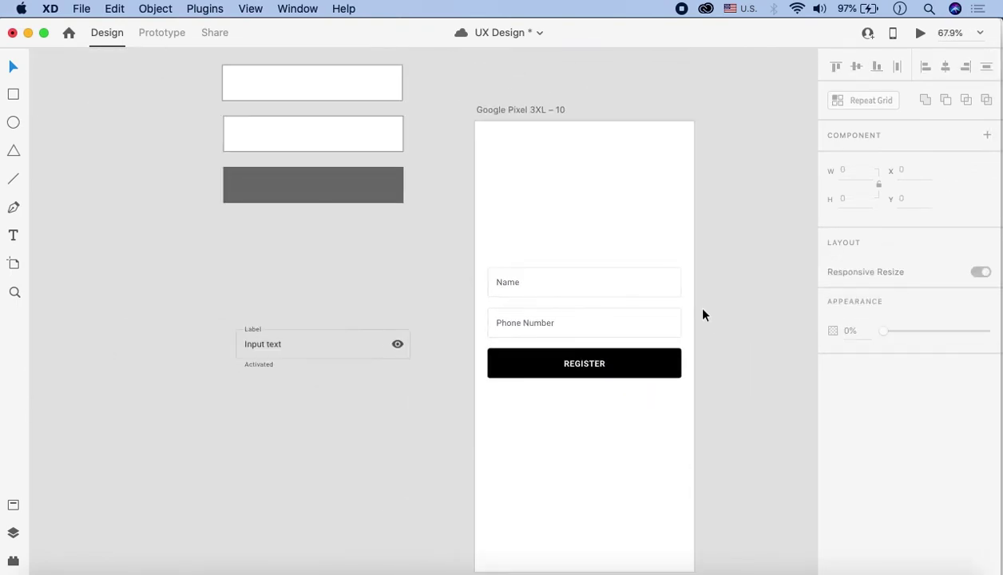
scroll(580, 271, "up", 1)
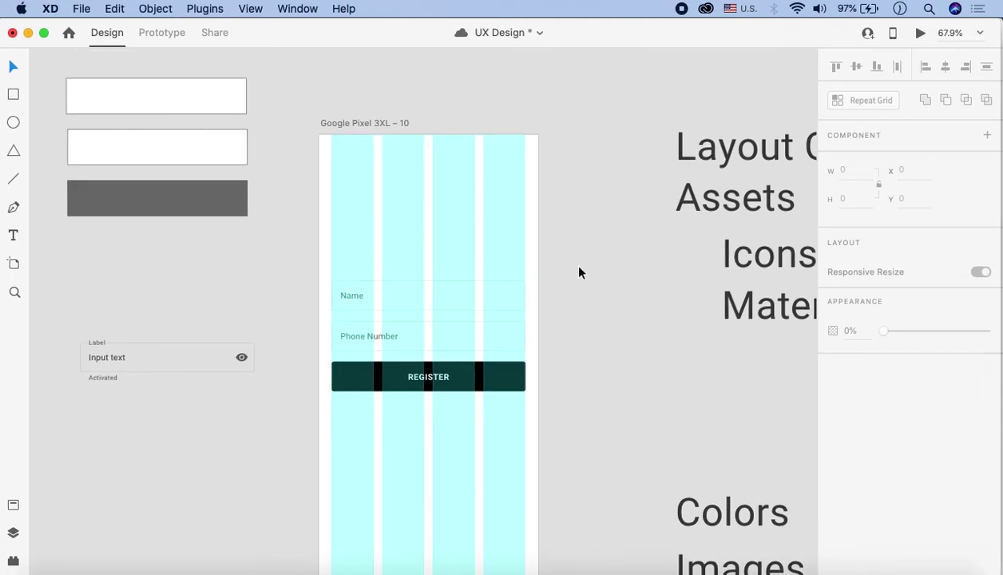
key("super+shift+apostrophe")
scroll(639, 375, "up", 2)
scroll(708, 487, "down", 2)
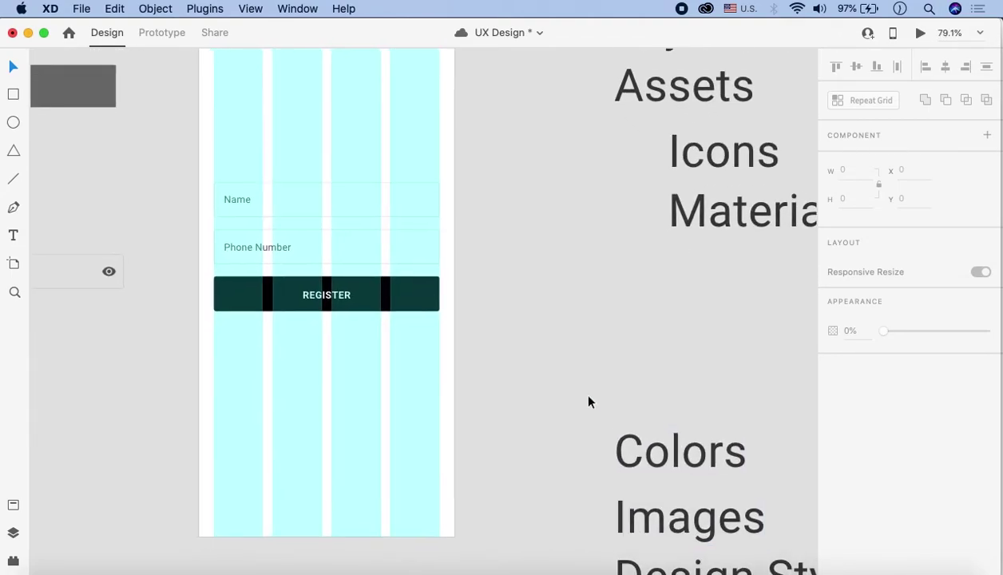
scroll(463, 421, "up", 5)
left_click_drag(471, 507, 449, 163)
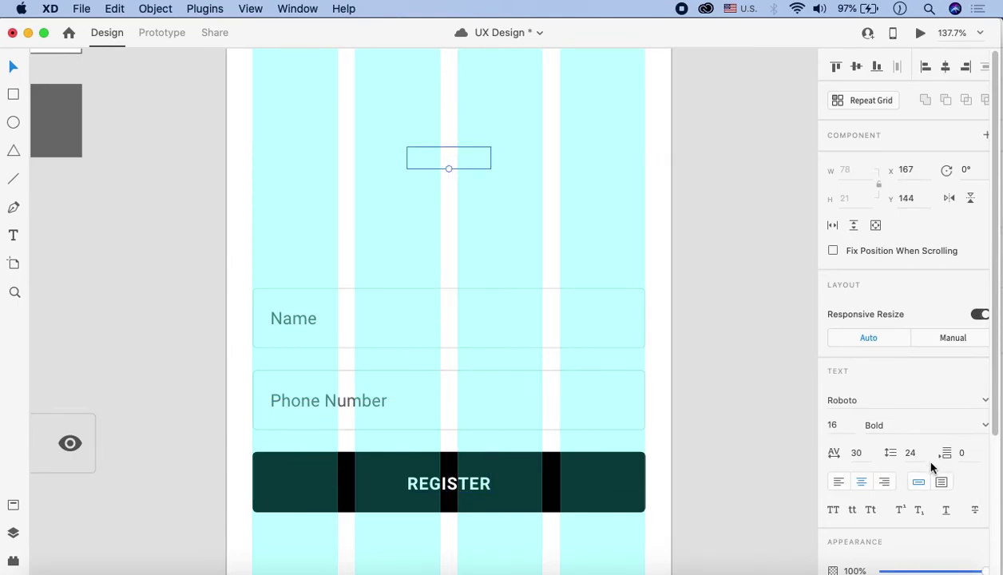
Step: Fill the copied REGISTER text with the black sampled from the button
scroll(918, 471, "down", 3)
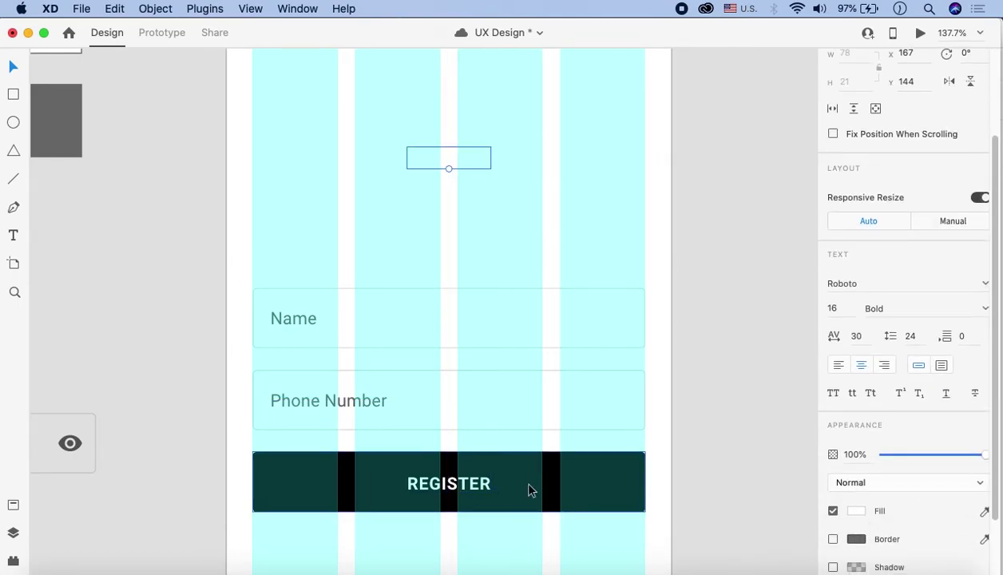
left_click(985, 514)
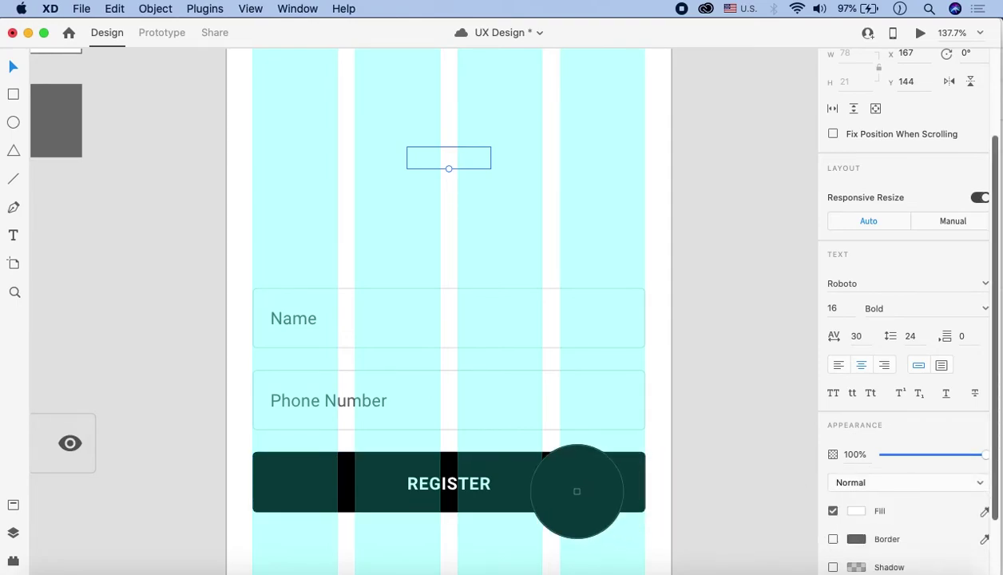
left_click(555, 483)
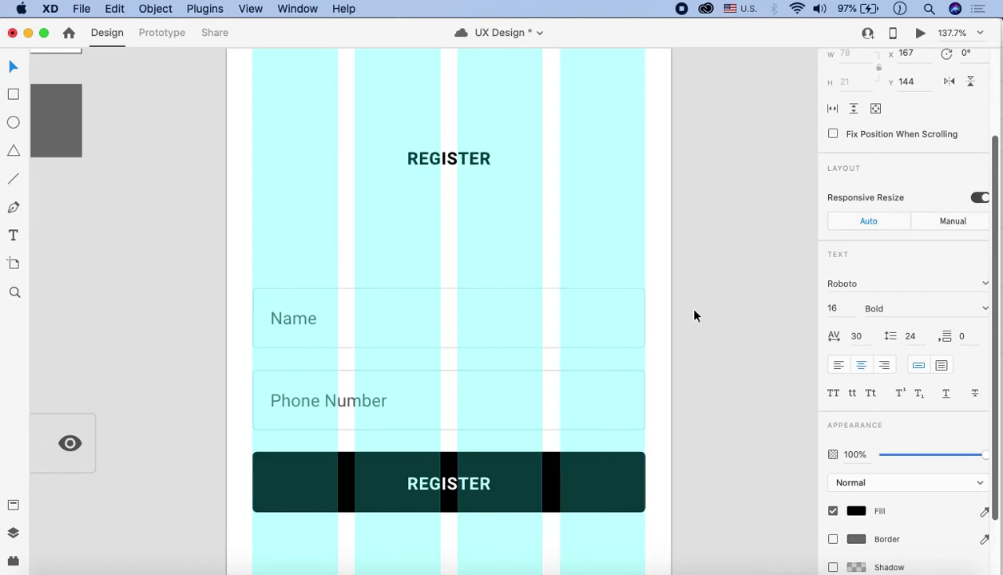
left_click(700, 299)
Step: Enlarge the black REGISTER heading above the fields to font size 27 and hide the layout grid
scroll(515, 295, "up", 2)
left_click(427, 196)
left_click_drag(427, 208, 428, 225)
key("super+1")
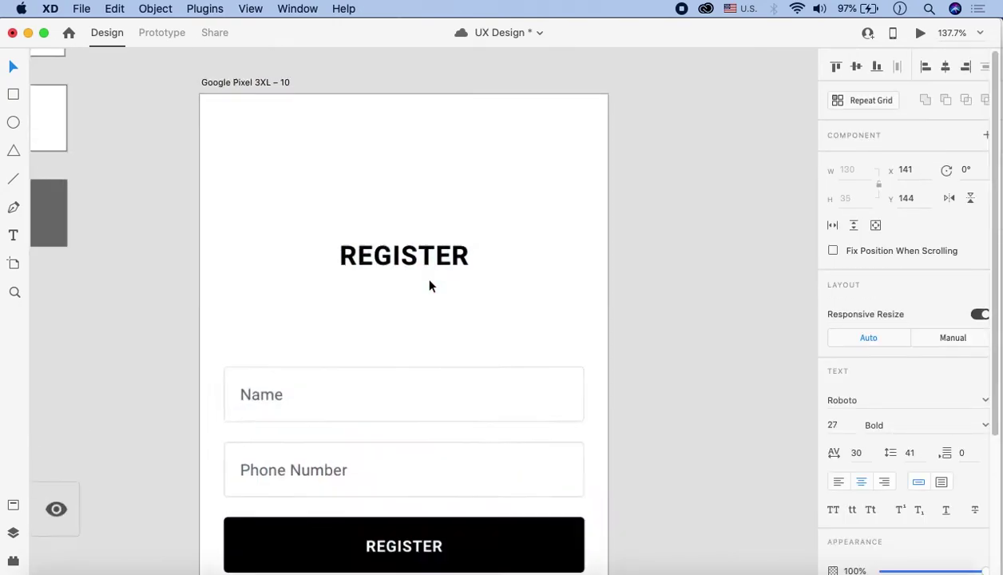
Step: Move the REGISTER heading up to Y 97 and retype its text as "Register"
left_click_drag(426, 287, 417, 250)
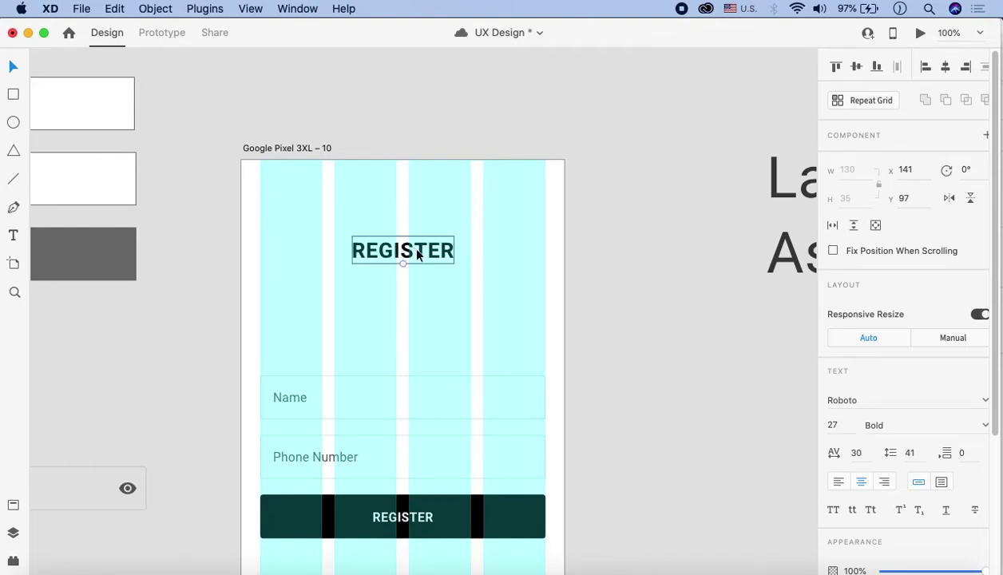
double_click(419, 250)
type("Register")
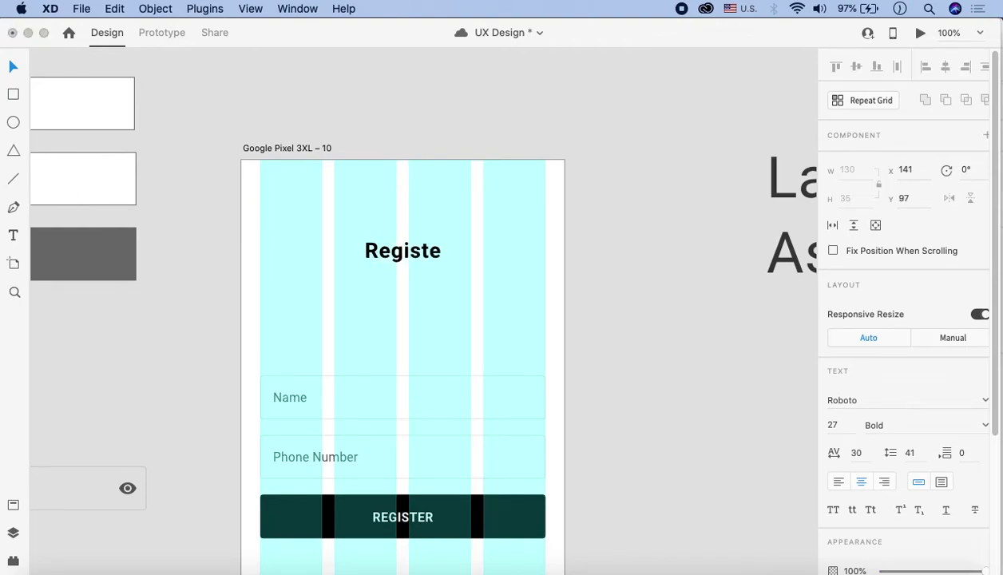
Step: Clear the heading above the Name field and replace its text with "Get Started"
key("BackSpace")
key("BackSpace")
key("BackSpace")
key("BackSpace")
key("BackSpace")
key("BackSpace")
key("BackSpace")
key("BackSpace")
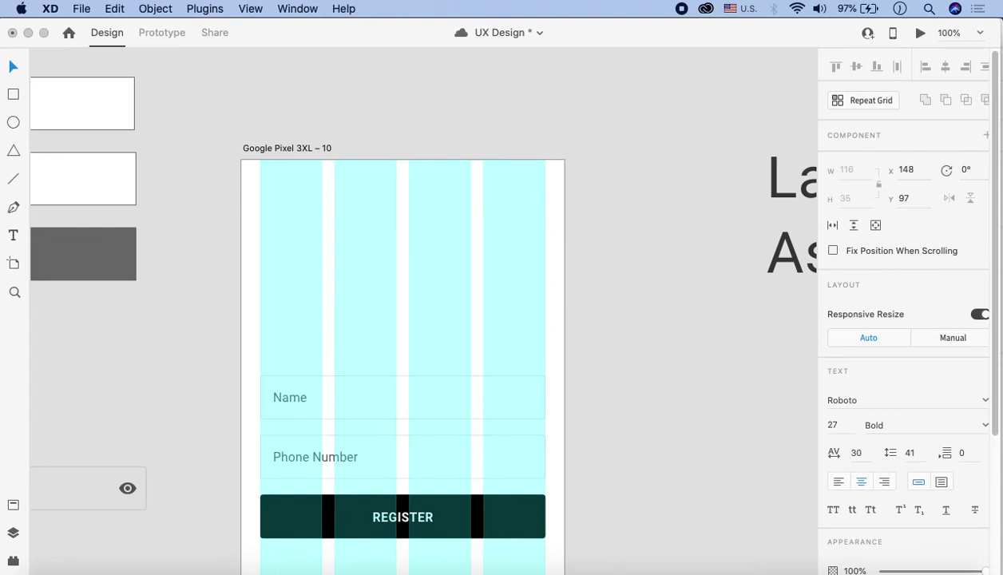
type("Get")
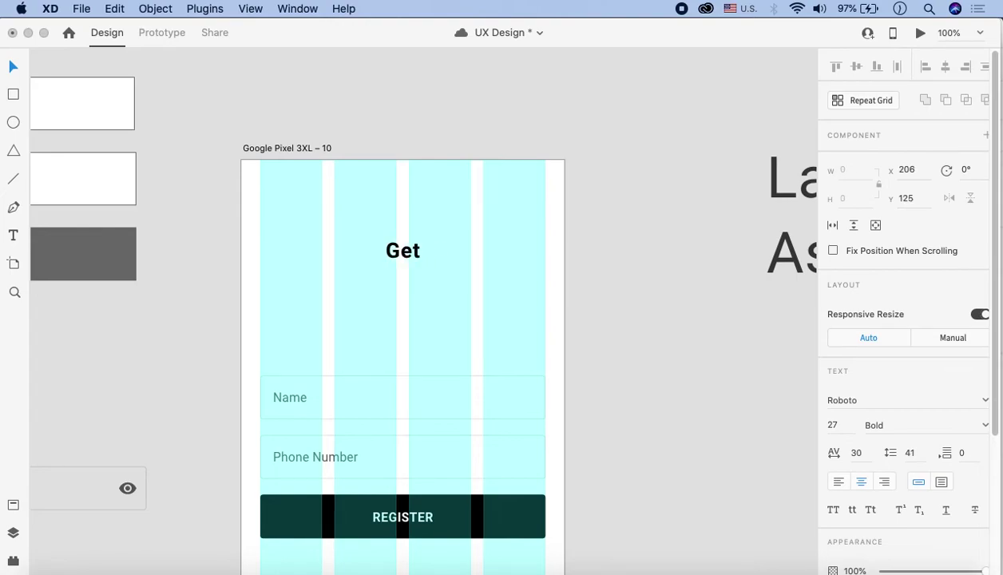
type(" Started with")
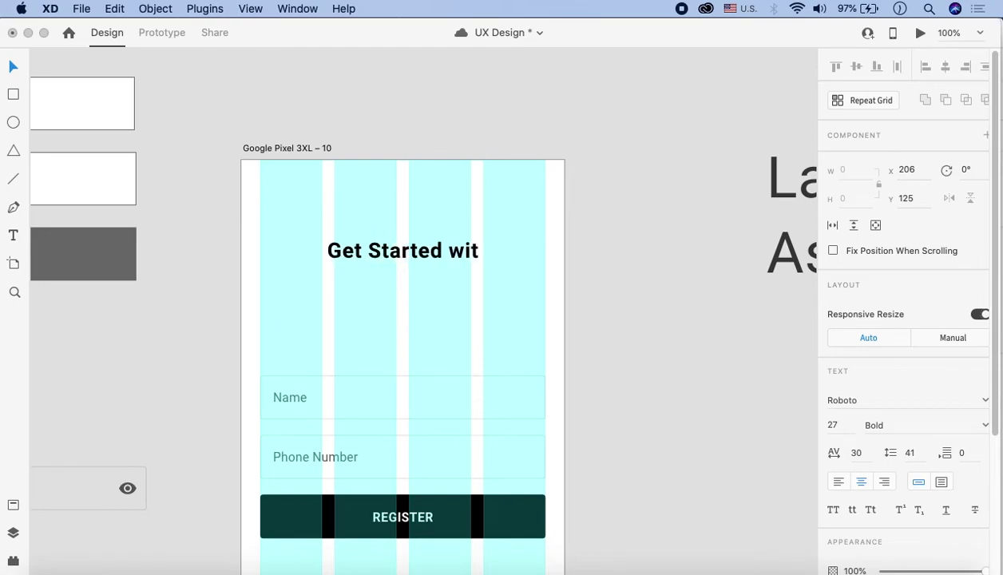
key("BackSpace")
key("BackSpace")
key("BackSpace")
key("BackSpace")
key("BackSpace")
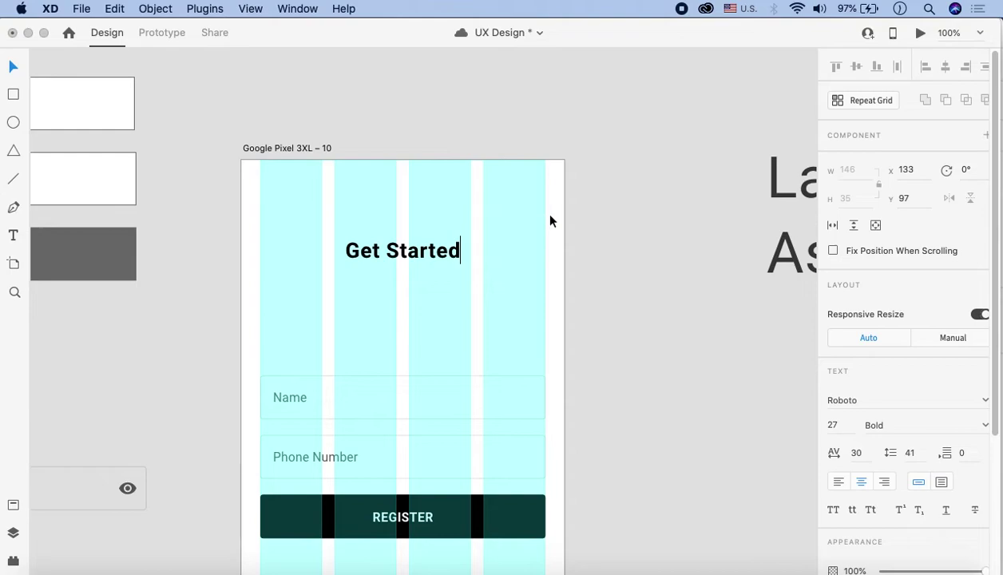
left_click(647, 196)
Step: Enlarge the "Get Started" heading to font size 38
left_click(403, 264)
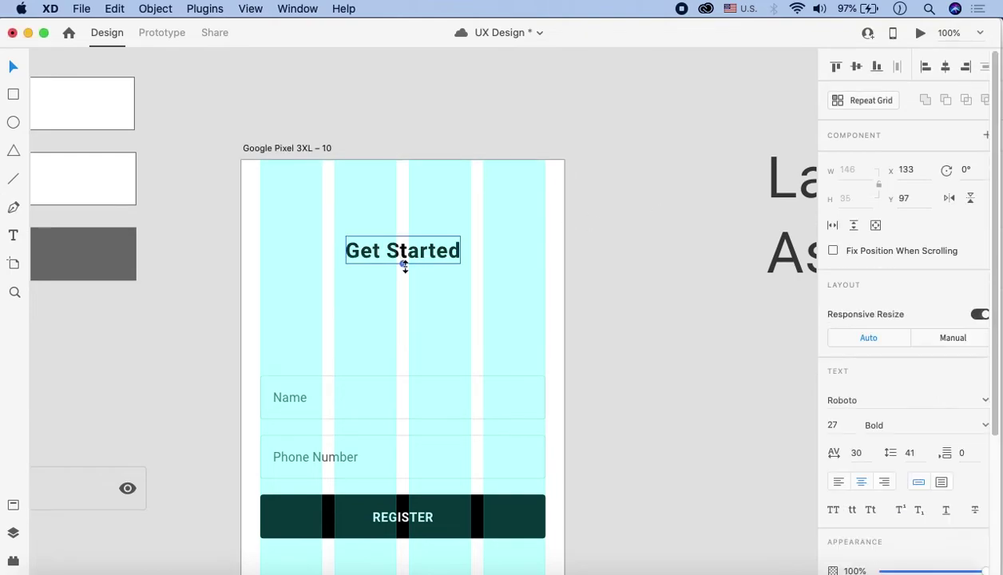
mouse_move(403, 266)
left_mouse_down()
mouse_move(405, 278)
mouse_move(405, 269)
left_mouse_up()
left_click(648, 254)
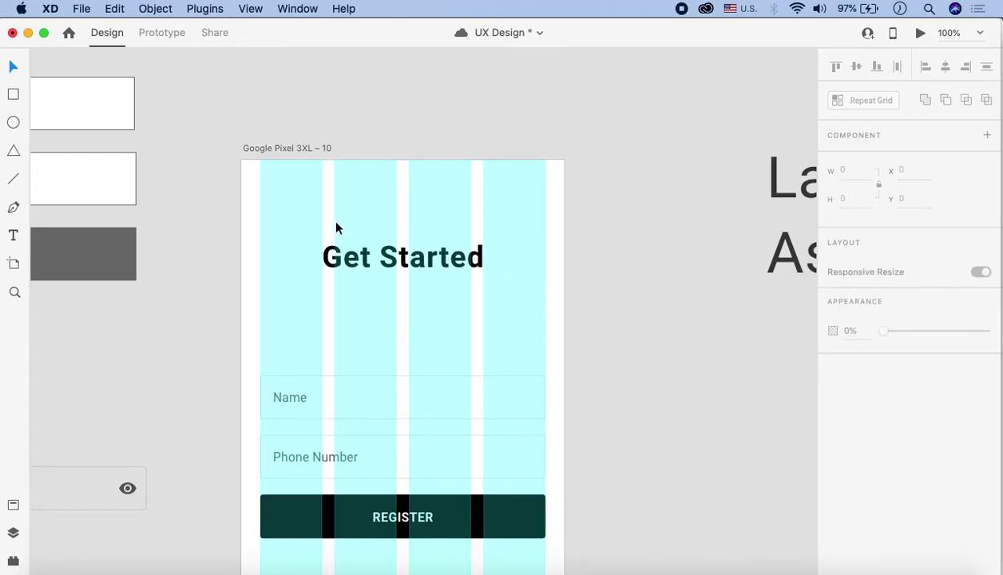
Step: Examine how both ends of the "Get Started" heading line up with the layout grid columns
scroll(336, 226, "up", 5)
left_click(333, 311)
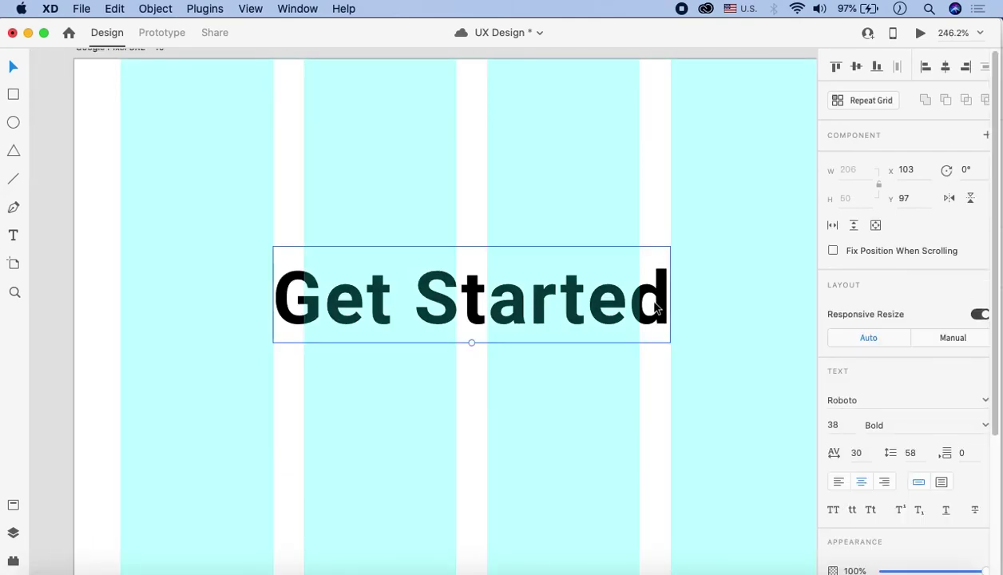
scroll(460, 279, "down", 2)
scroll(611, 315, "right", 2)
scroll(599, 303, "up", 5)
key("super+shift+apostrophe")
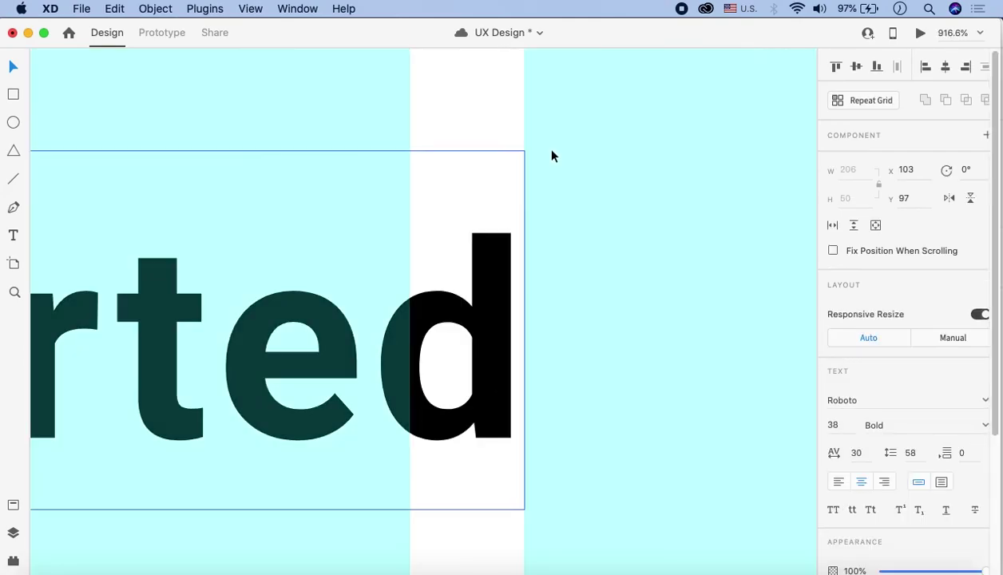
scroll(553, 156, "down", 5)
scroll(448, 217, "left", 4)
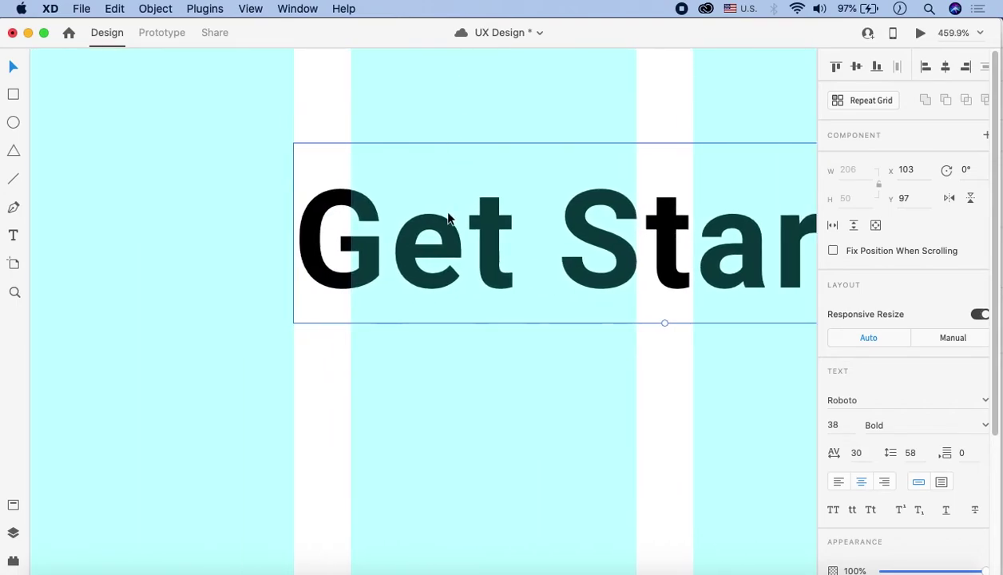
scroll(388, 234, "down", 5)
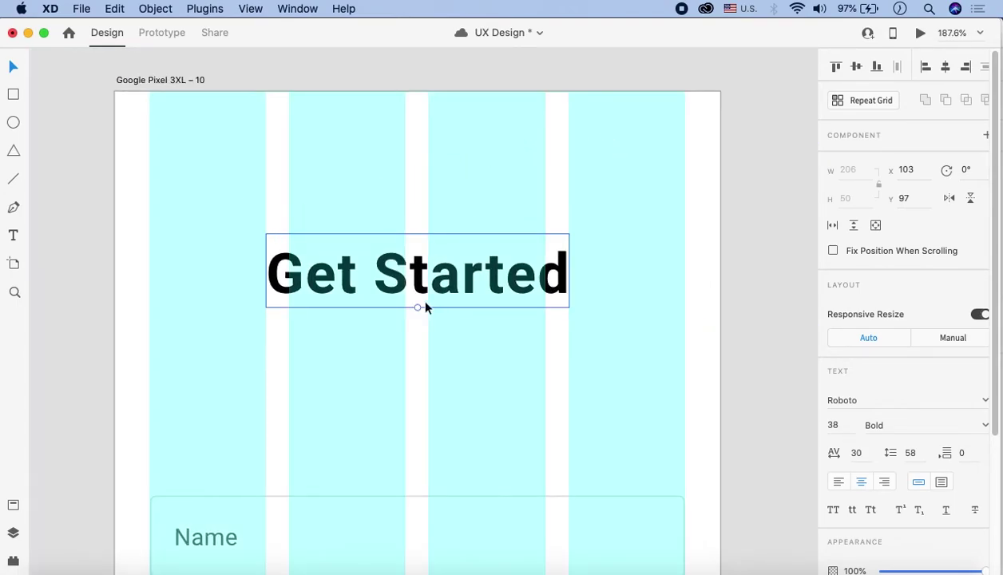
Step: Try the "Get Started" heading at font size 32, spanning the two middle grid columns
left_click_drag(419, 308, 419, 297)
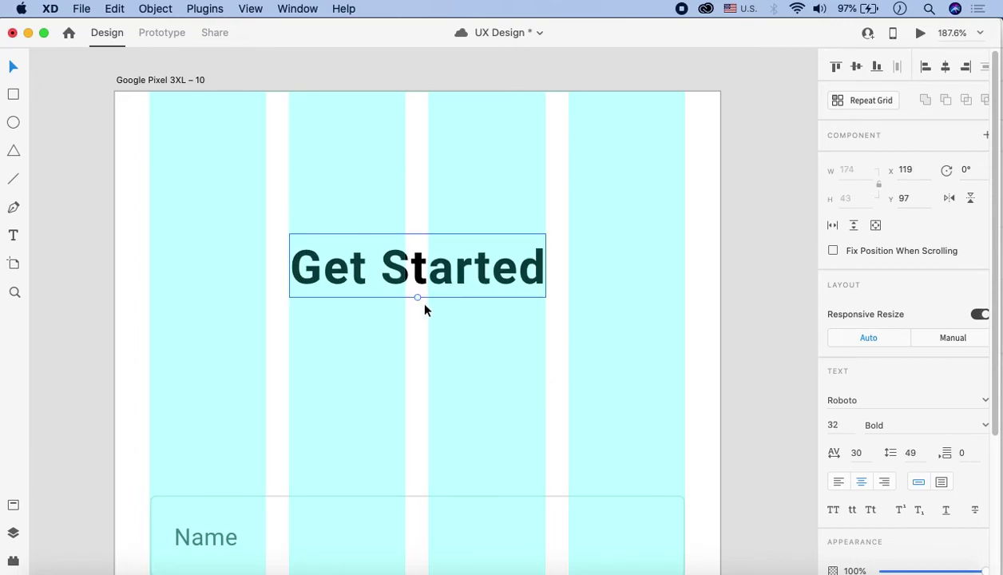
scroll(425, 310, "down", 5)
left_click(588, 290)
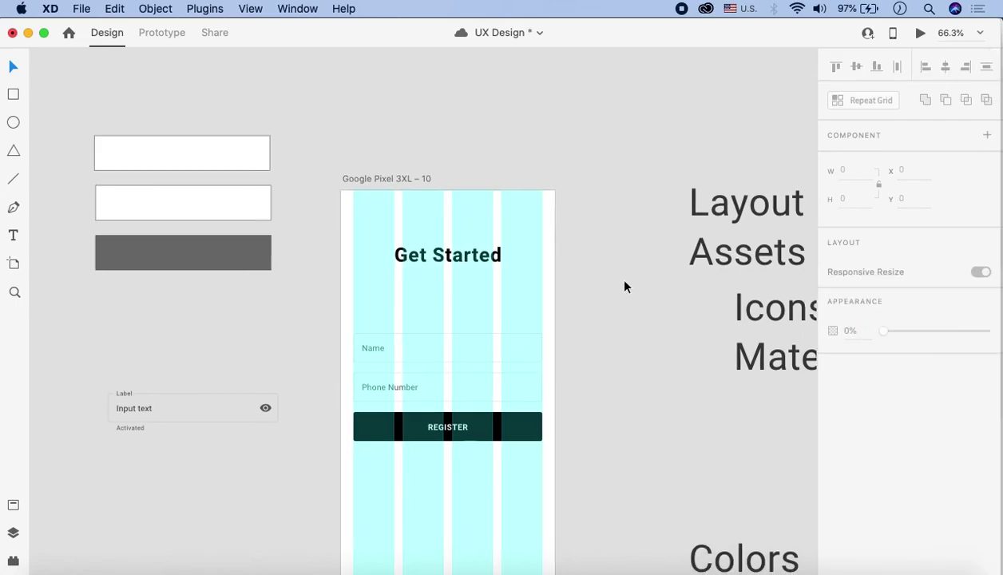
Step: Duplicate the Name label beneath the heading at X 184.5, Y 151 and open the copy for text editing
scroll(407, 336, "up", 5)
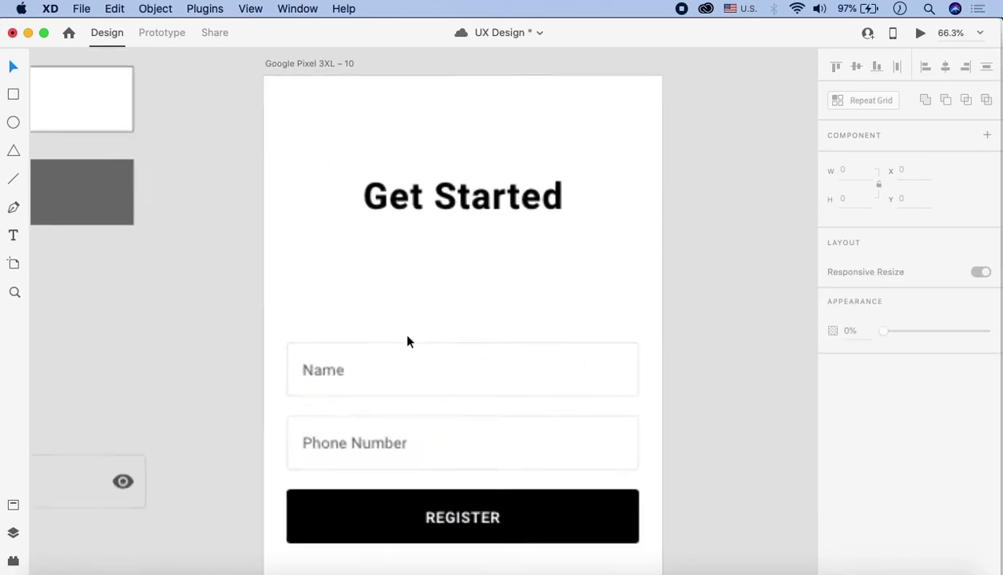
left_click_drag(335, 367, 472, 230)
double_click(472, 229)
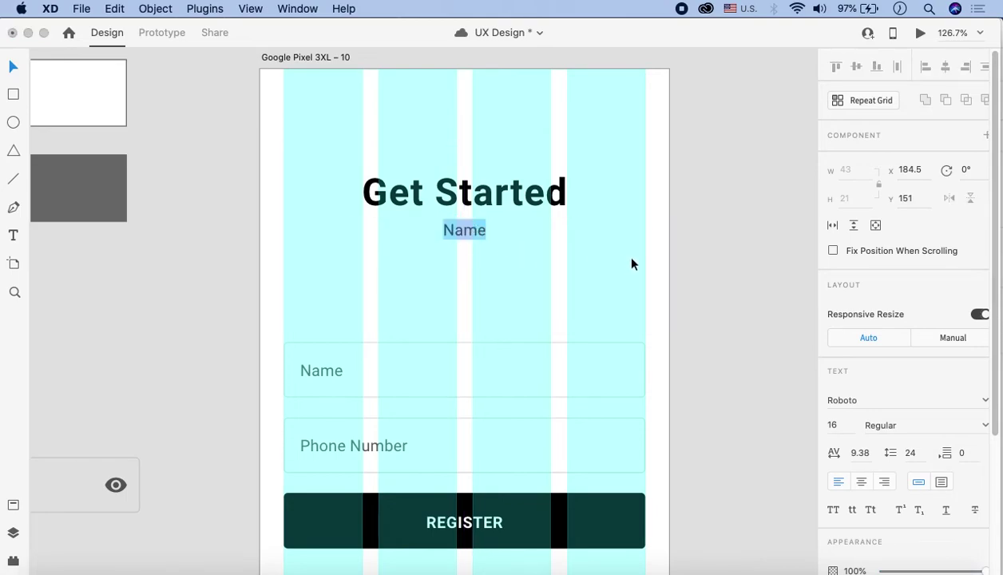
Step: Replace the copied label's text with the tagline "Ring the bell on one go"
type("Ring the")
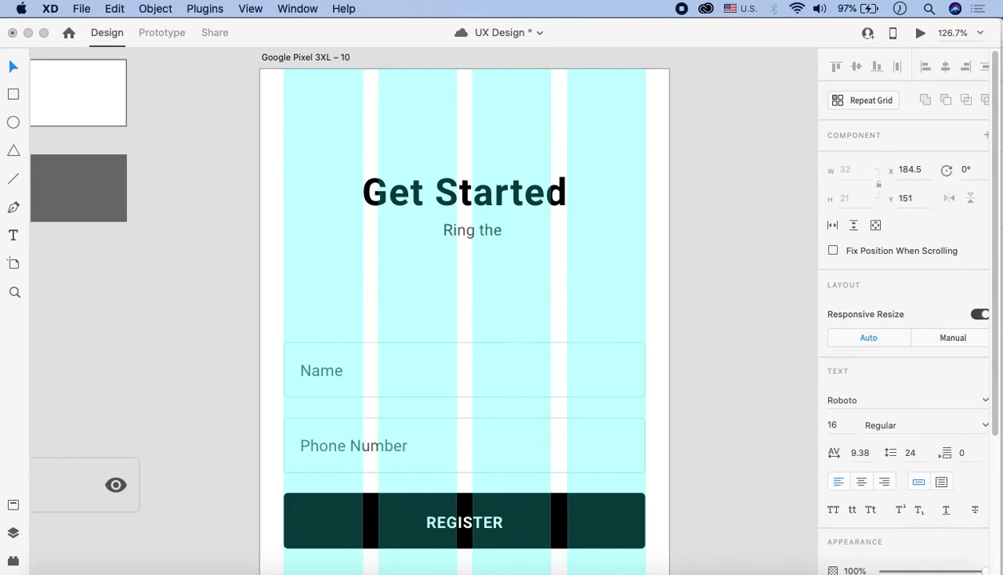
type(" bell in just")
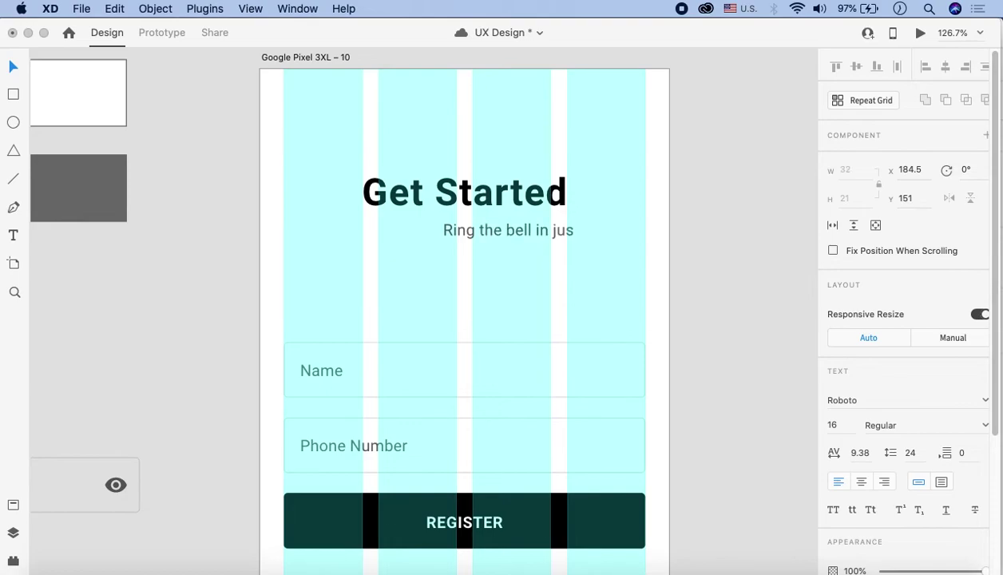
key("BackSpace")
key("BackSpace")
key("BackSpace")
key("BackSpace")
key("BackSpace")
key("BackSpace")
key("BackSpace")
key("BackSpace")
key("BackSpace")
type("one go")
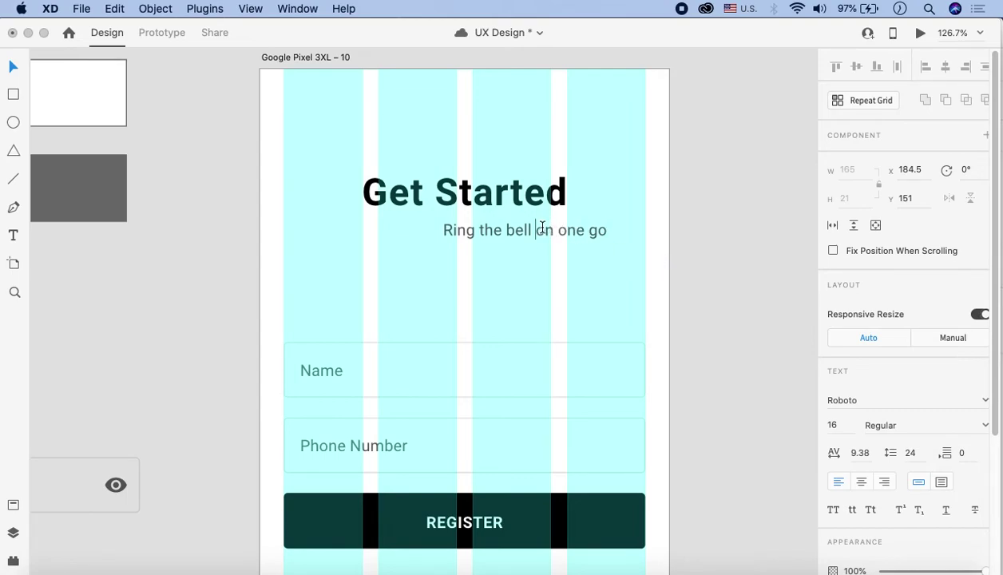
Step: Replace "on one go" in the tagline with "and get the response immediately"
left_click_drag(536, 230, 628, 232)
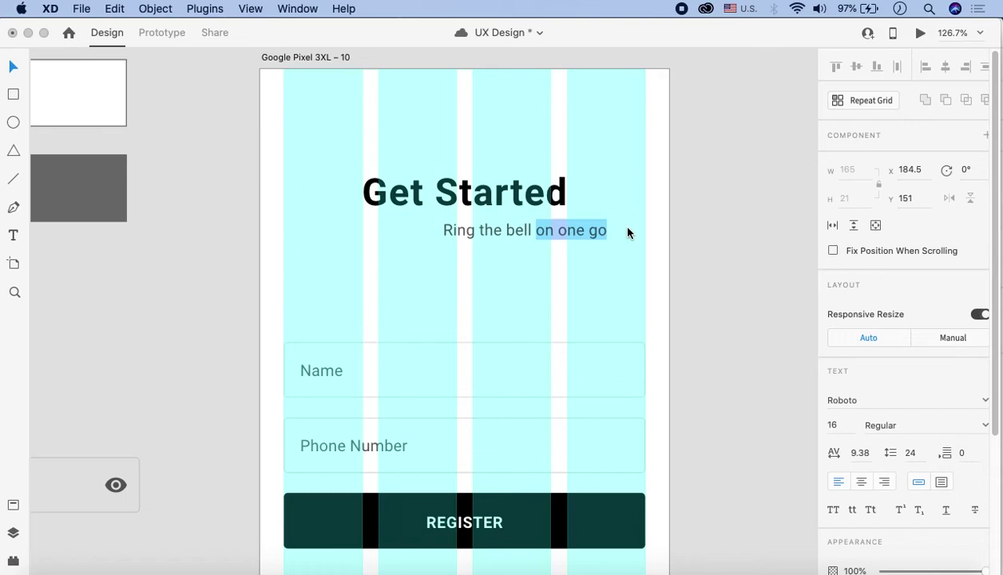
type("and get the")
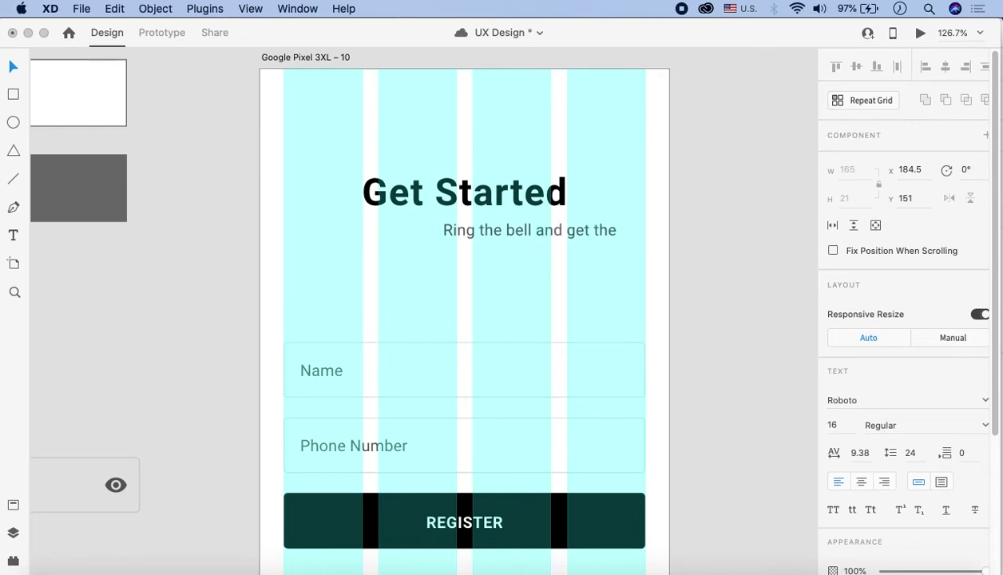
type(" respon")
key("BackSpace")
type("onse immediately")
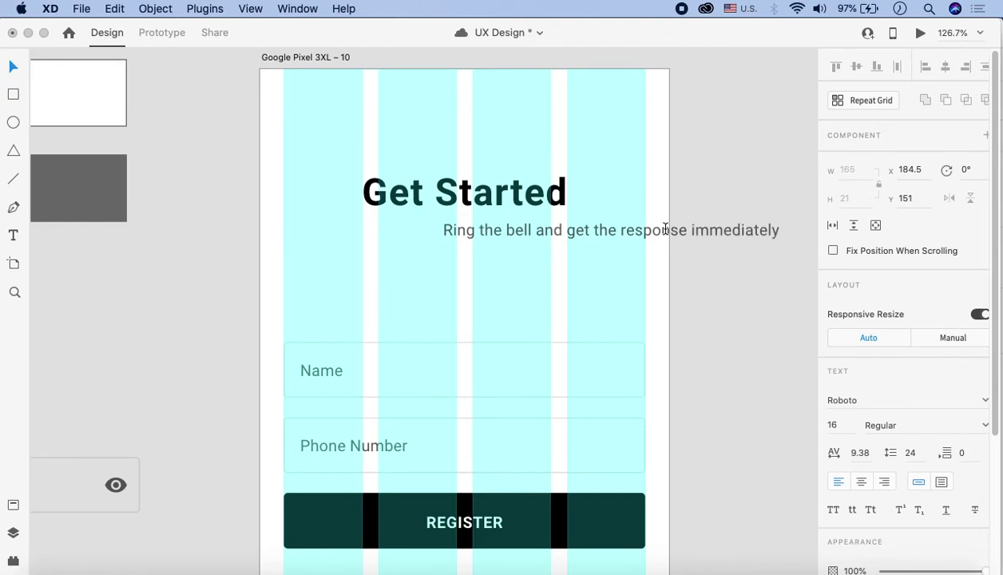
Step: Place the tagline under the heading at X 50, Y 147 as centre-aligned area text
key("Escape")
left_click_drag(665, 233, 530, 226)
scroll(938, 478, "down", 3)
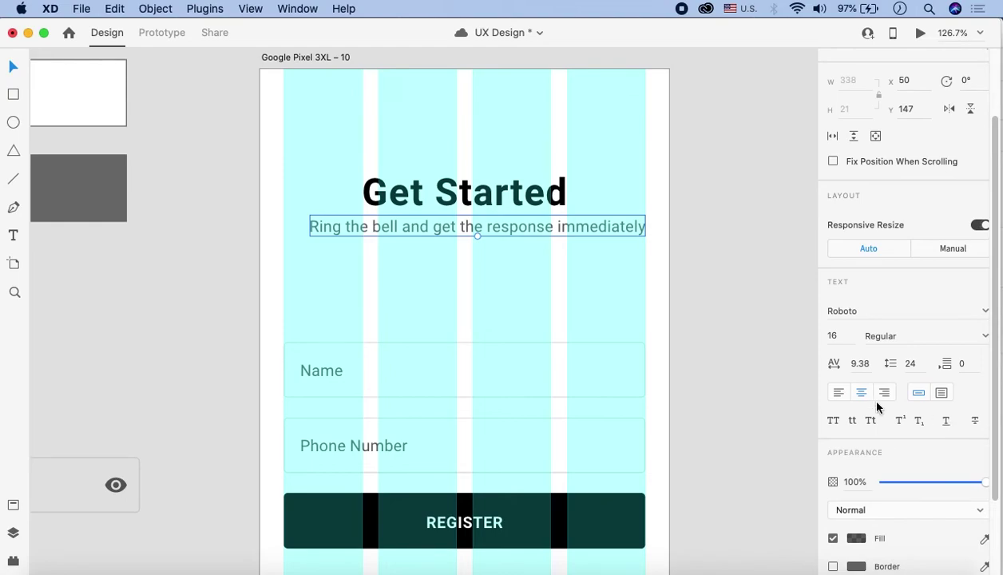
left_click(942, 393)
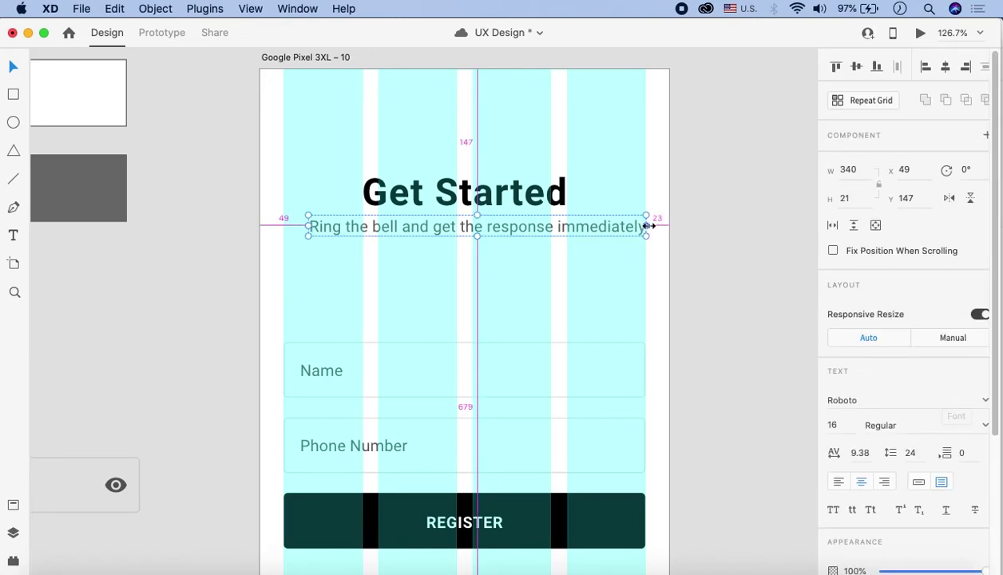
Step: Resize the tagline's text box to 250 by 46 so the text wraps onto two lines
left_click_drag(647, 225, 581, 233)
left_click_drag(476, 237, 481, 261)
left_click_drag(576, 237, 601, 239)
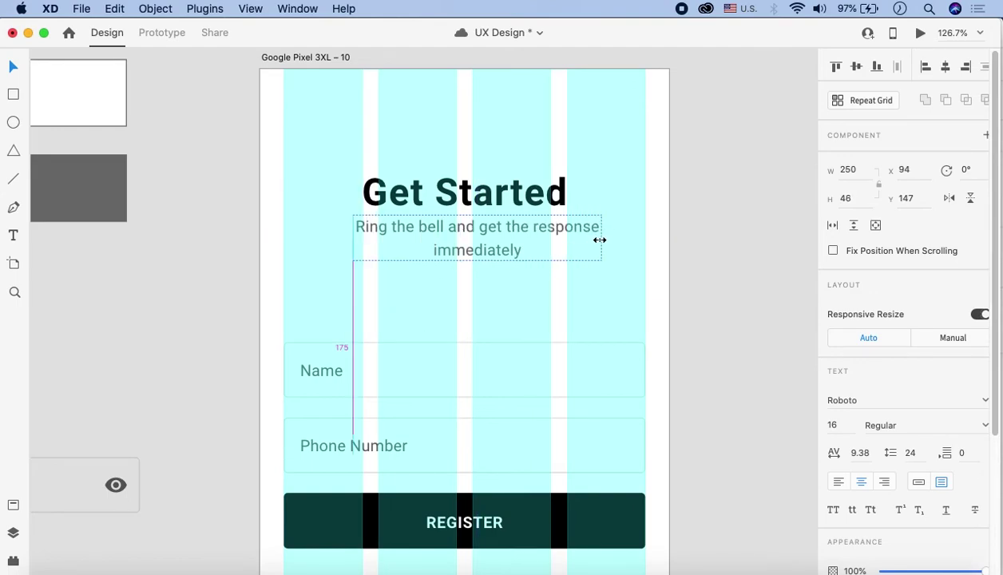
double_click(529, 250)
key("Escape")
left_click(739, 240)
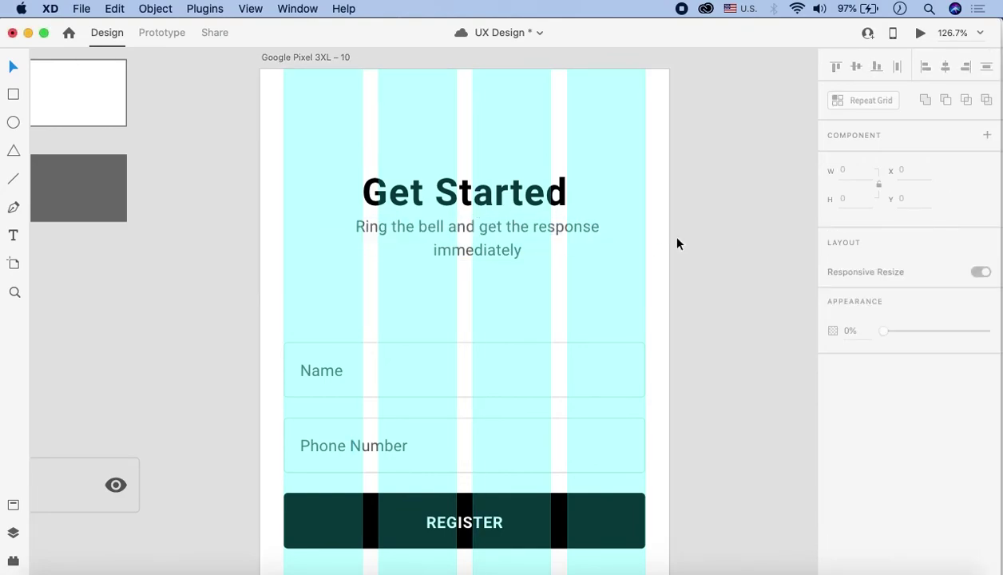
Step: Centre the tagline horizontally beneath the heading at X 81, Y 150
left_click_drag(528, 222, 517, 230)
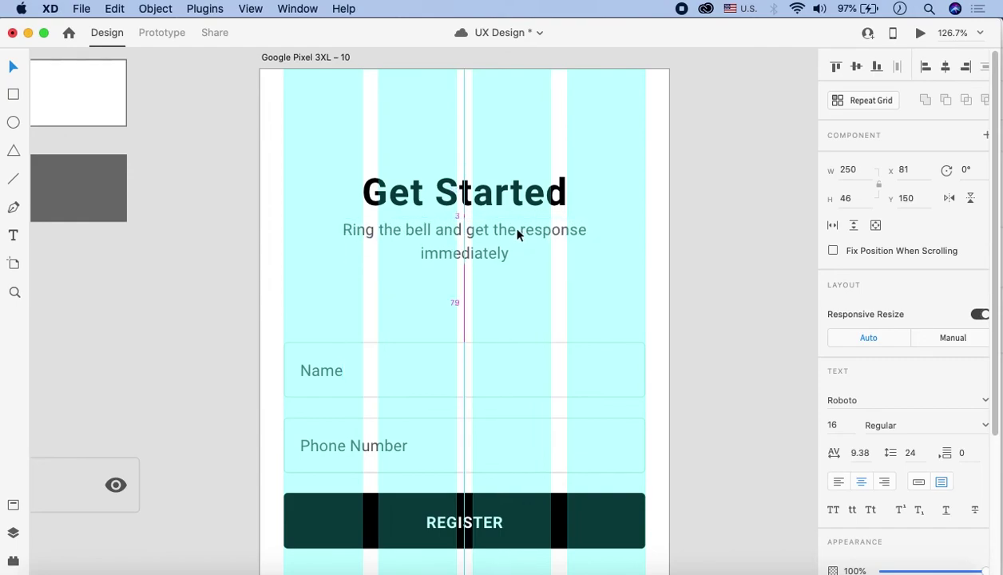
left_click(714, 205)
scroll(688, 185, "down", 3)
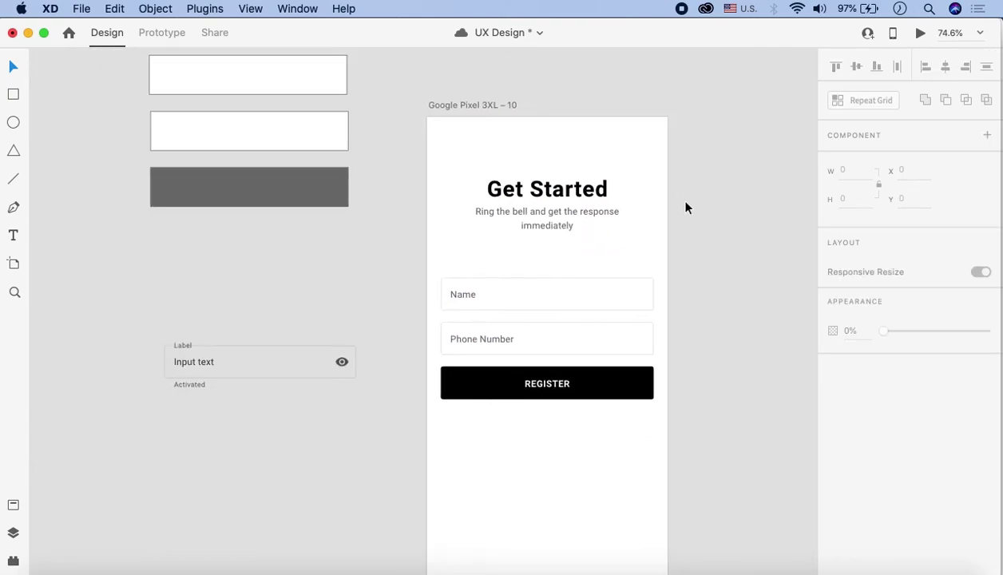
left_click(536, 217)
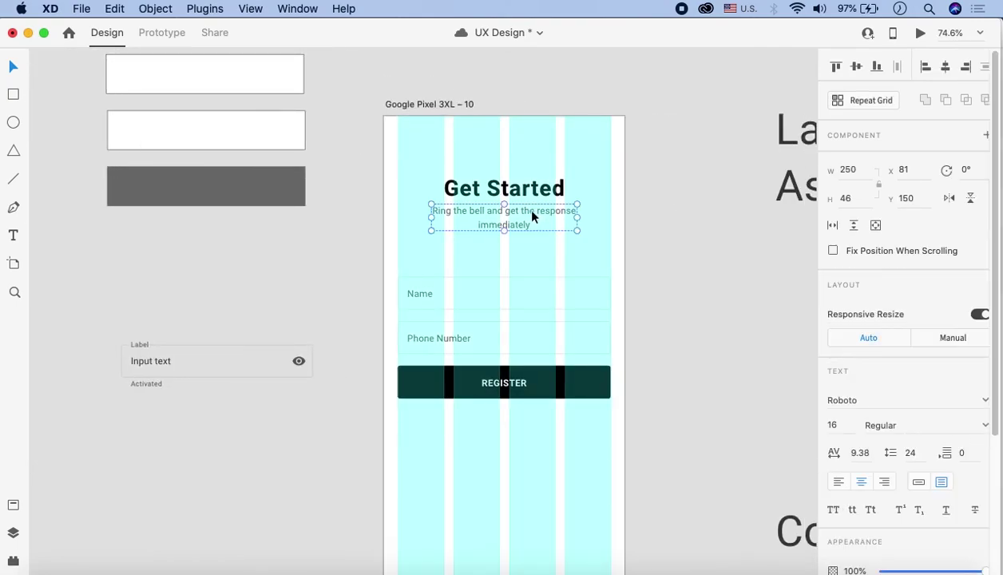
left_click(651, 229)
Step: Move the two input fields and the REGISTER button lower on the artboard, and shift the heading and tagline down as well
scroll(665, 240, "down", 5)
scroll(665, 240, "right", 2)
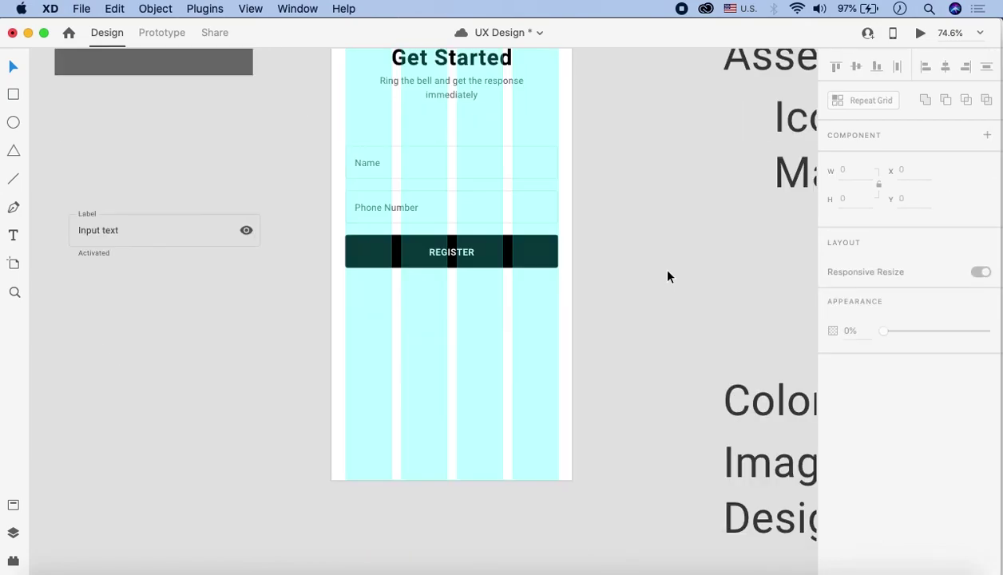
scroll(555, 249, "up", 2)
scroll(555, 248, "down", 3)
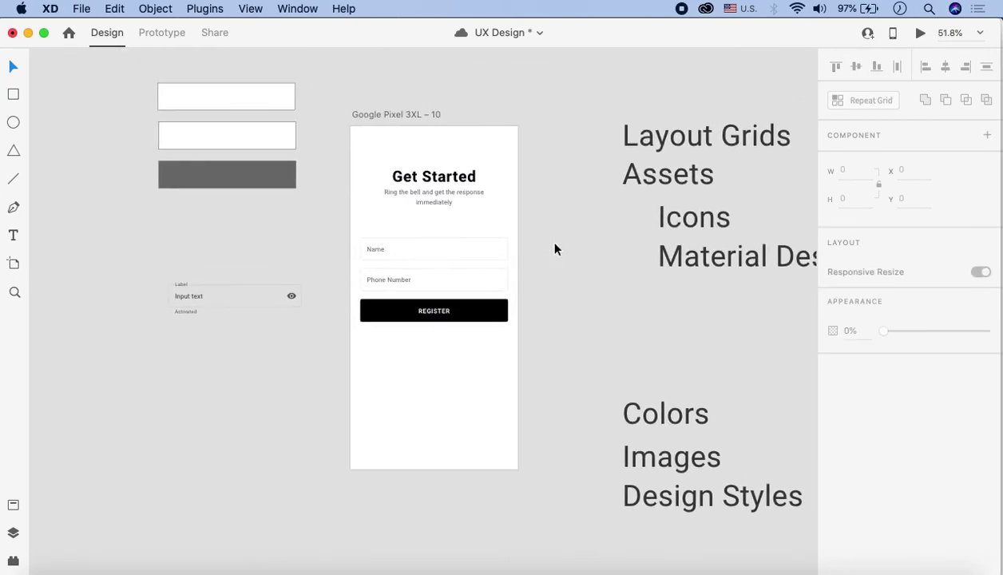
left_click_drag(581, 364, 345, 241)
left_click_drag(454, 327, 456, 344)
left_click(602, 295)
left_click_drag(360, 156, 443, 222)
left_click_drag(442, 201, 418, 222)
Step: Enlarge the "Get Started" heading slightly and save the document
left_click(421, 204)
left_click(563, 240)
left_click(421, 201)
key("ctrl+z")
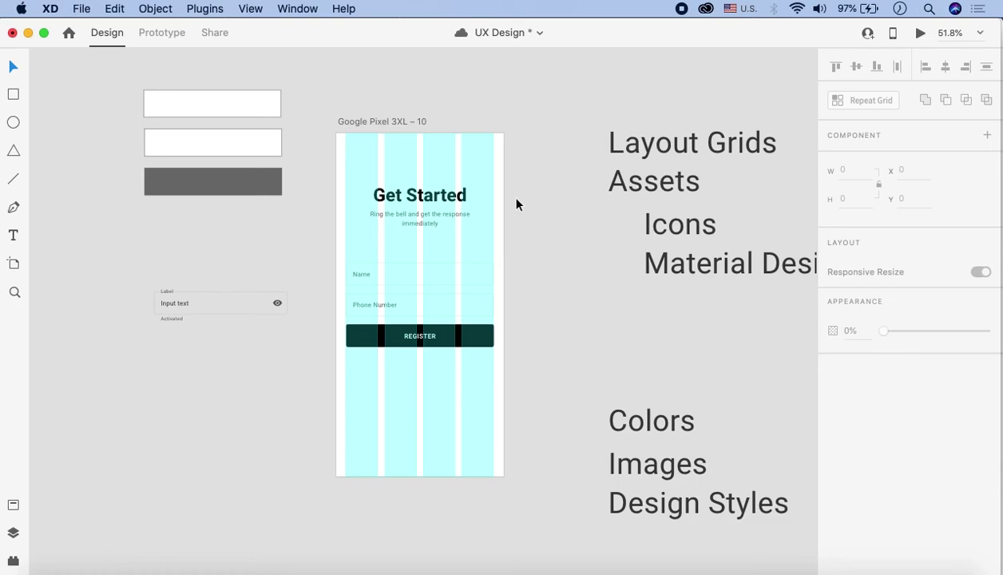
key("super+s")
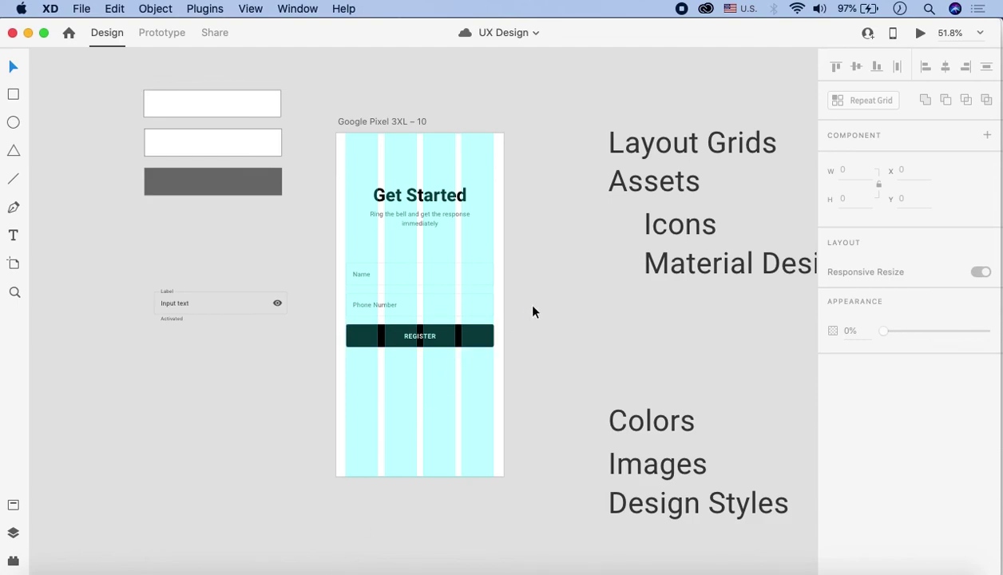
scroll(532, 312, "right", 5)
scroll(533, 312, "right", 2)
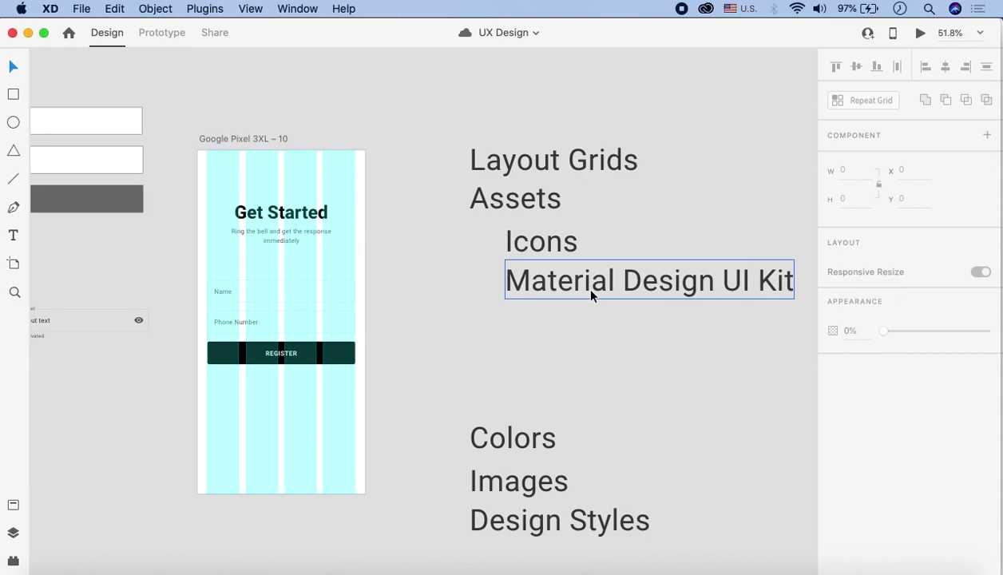
scroll(591, 292, "left", 5)
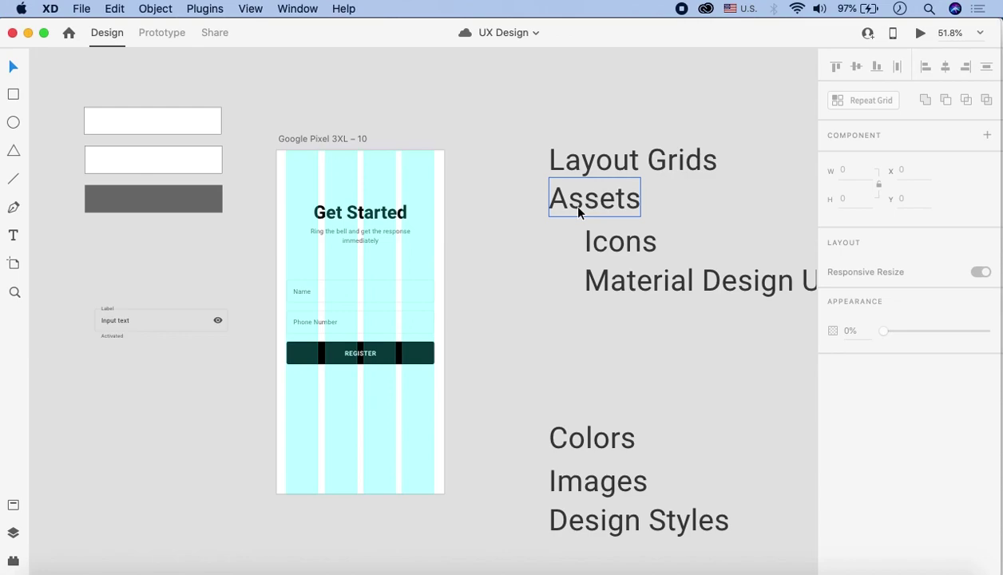
scroll(578, 283, "right", 3)
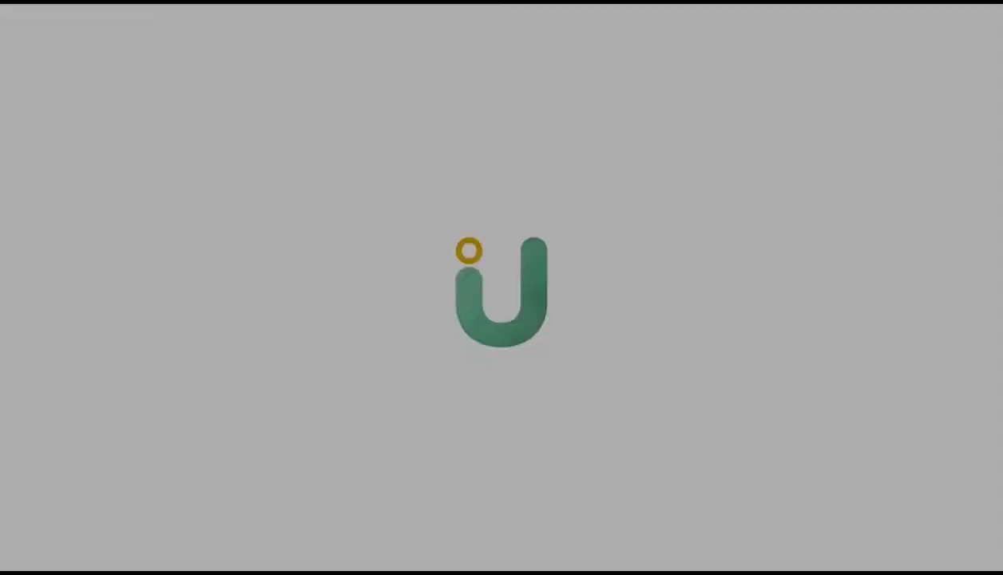